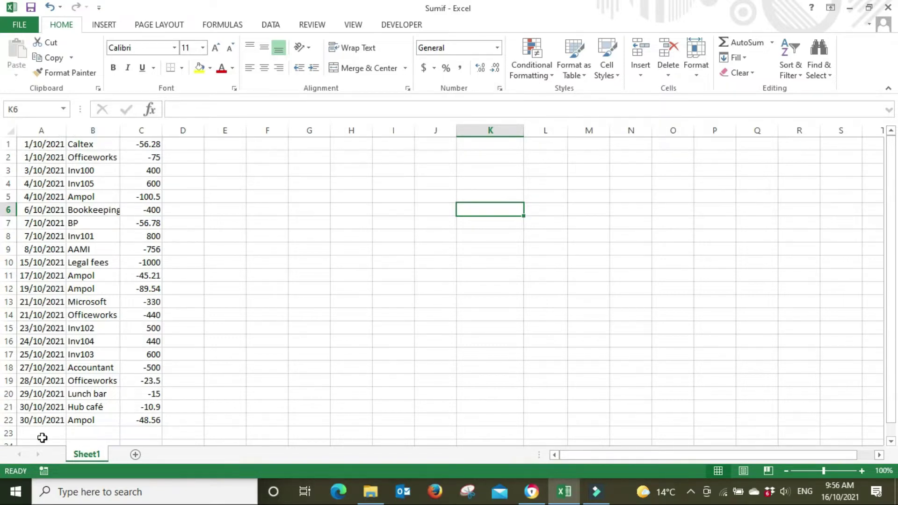
Examine the date, description and amount columns of the transaction list, including the positive invoice amounts.
click(42, 128)
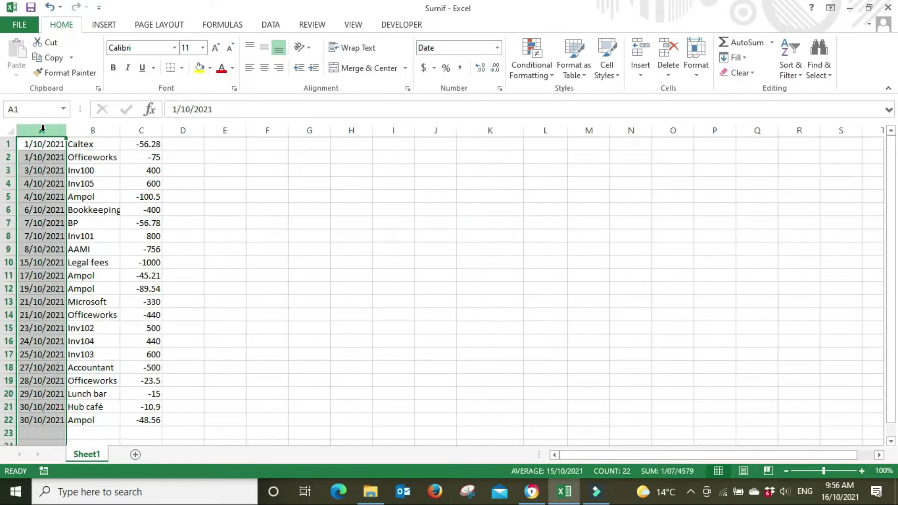
click(87, 128)
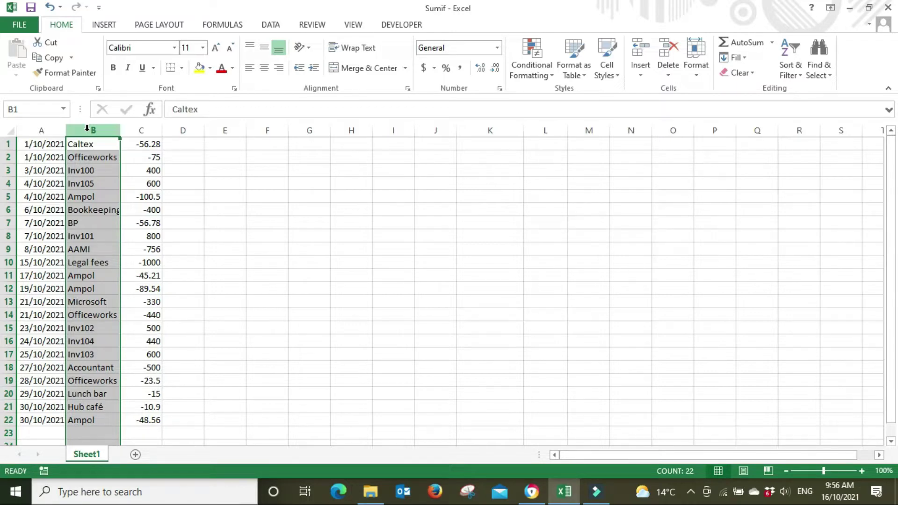
click(154, 129)
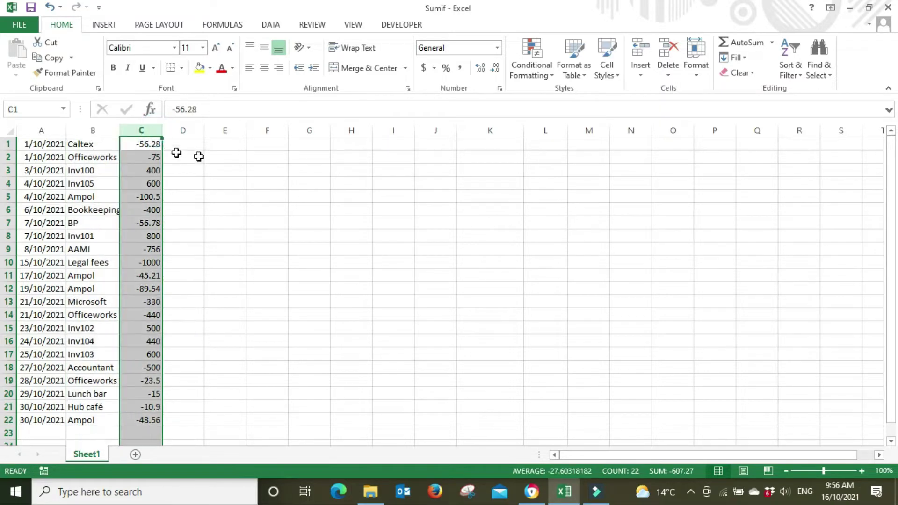
drag(144, 145, 134, 183)
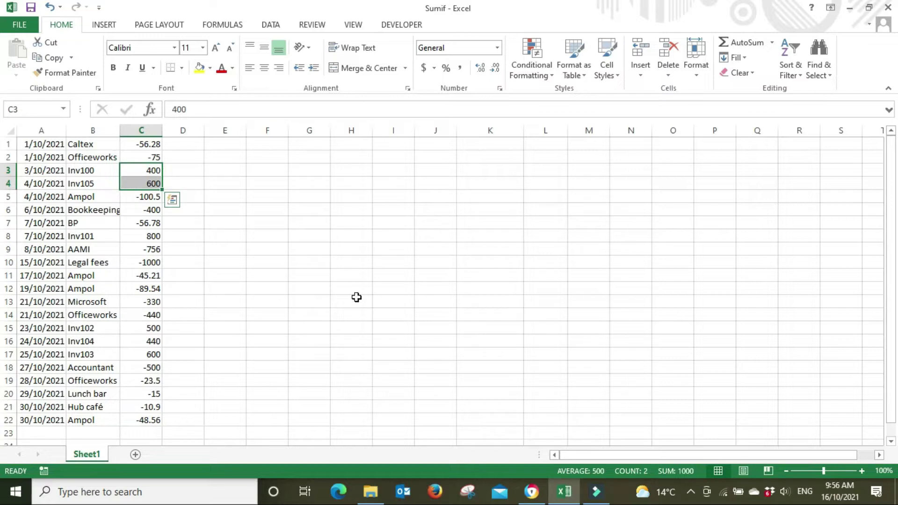
click(389, 333)
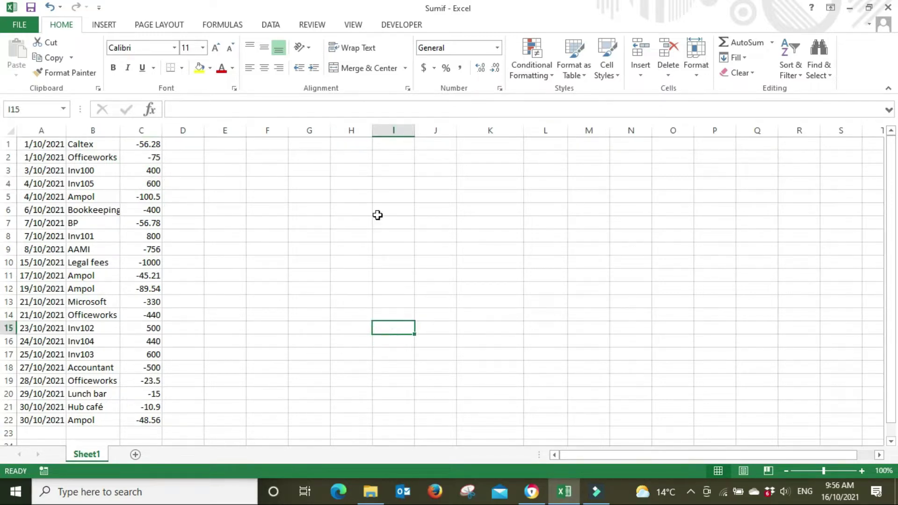
Enter the title "Chart of Accounts" in cell G1.
click(309, 144)
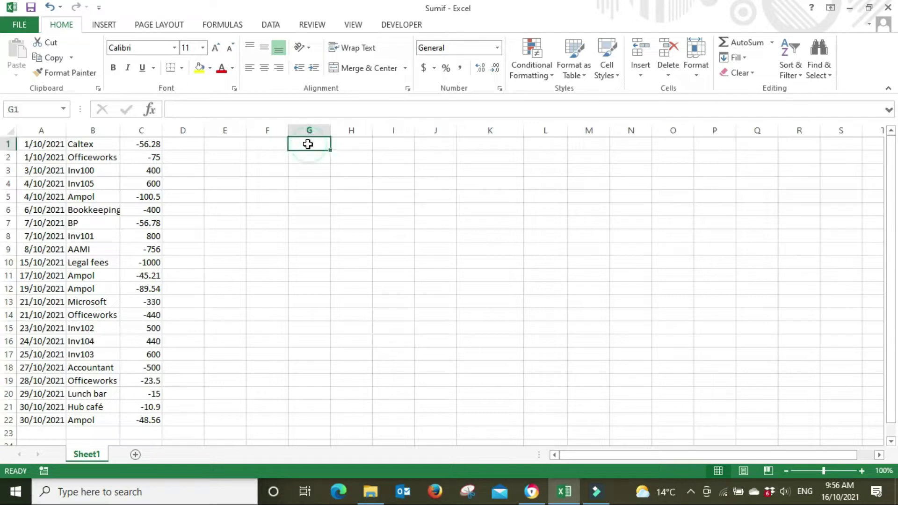
text(Chort)
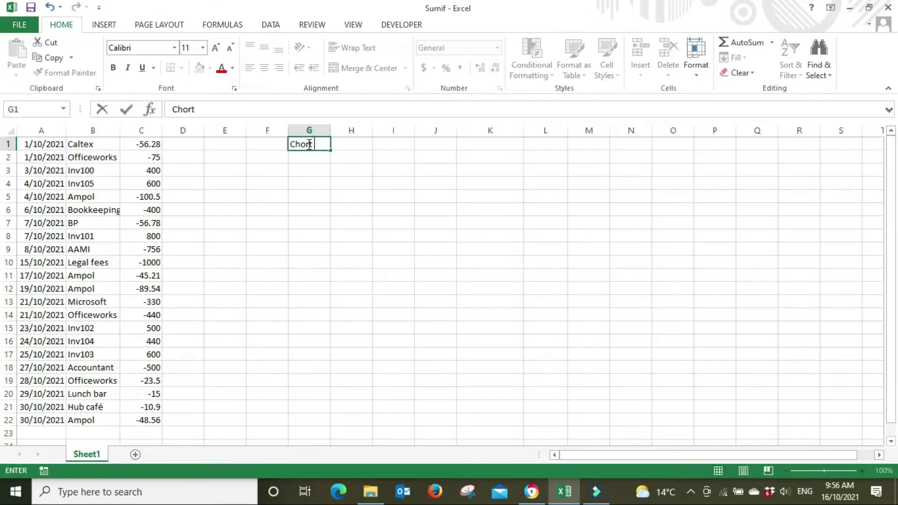
key(BackSpace)
key(BackSpace)
key(BackSpace)
key(BackSpace)
text(art of Accounts)
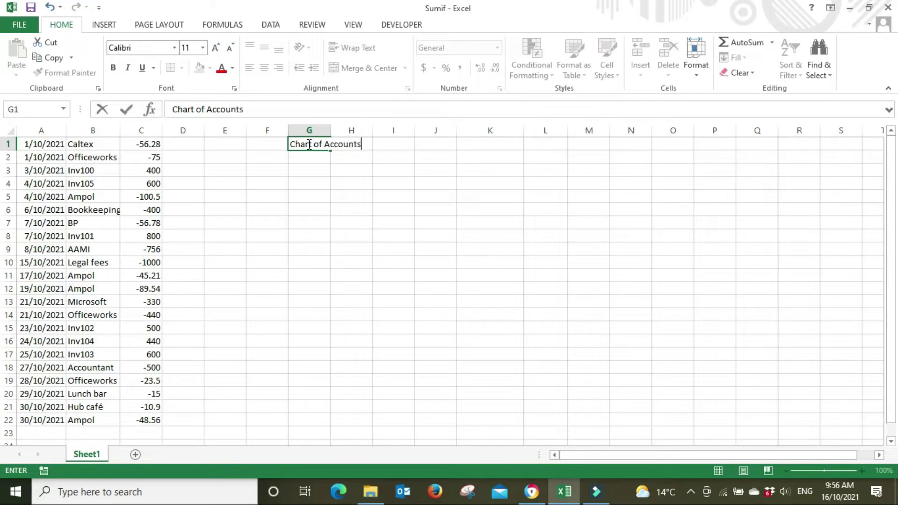
key(Return)
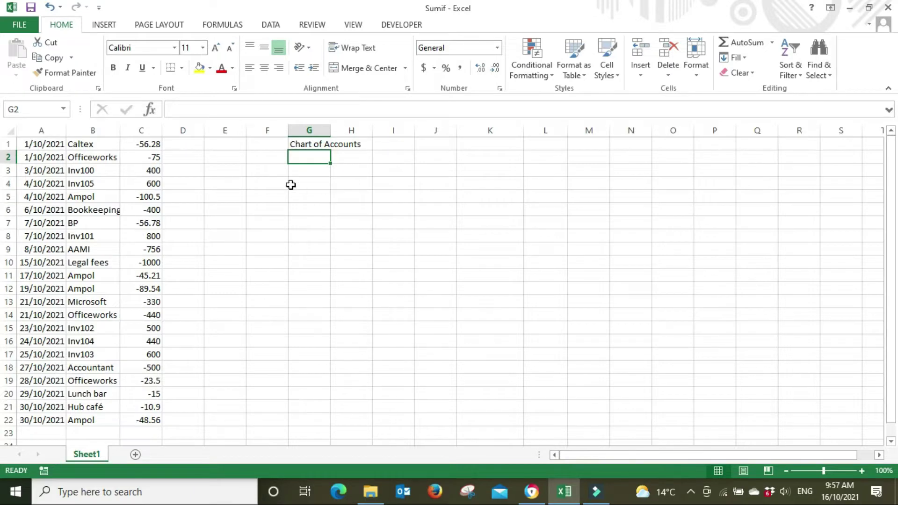
Enter the column headings "Code" in G2 and "Name" in H2.
text(S)
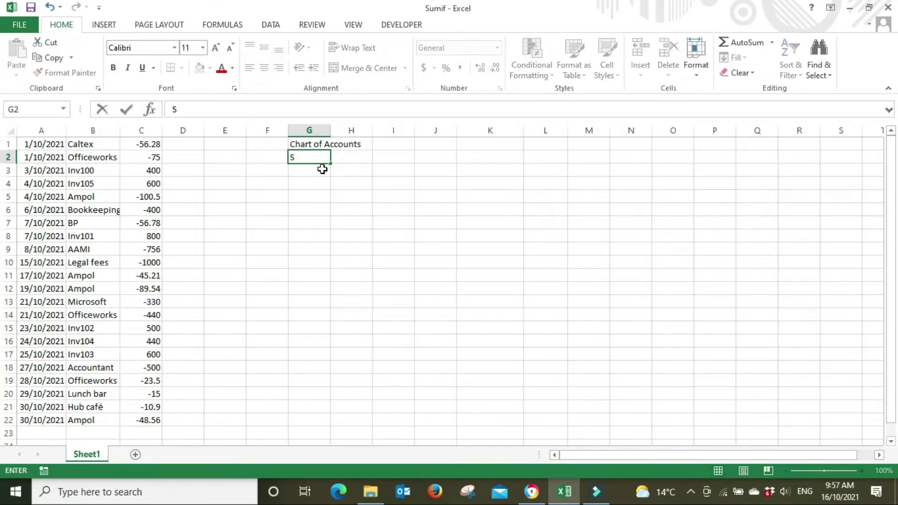
key(BackSpace)
text(Code)
click(343, 161)
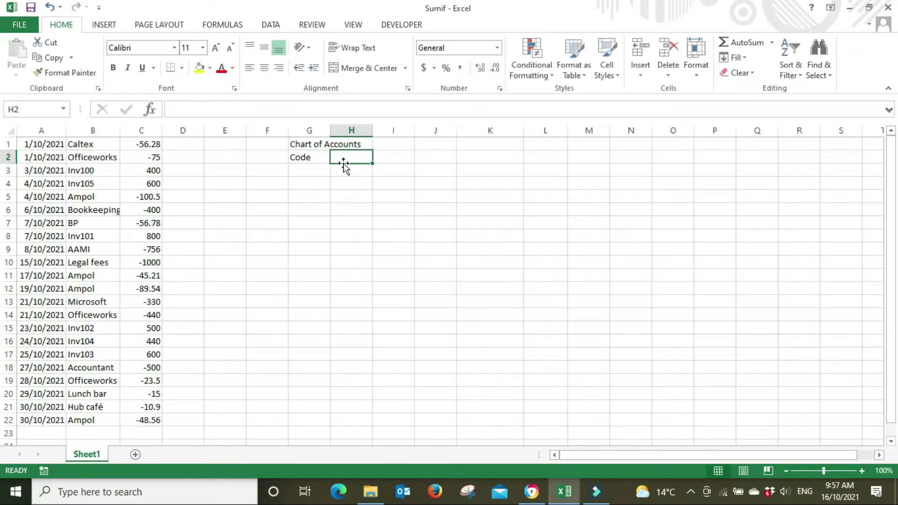
text(Name)
key(Tab)
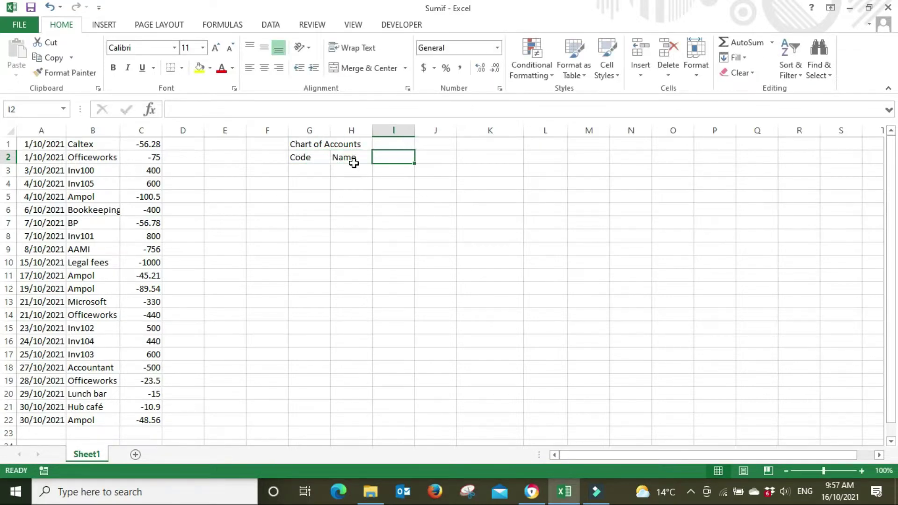
Add a bottom border to the Code and Name headings in G2:H2 and make the Chart of Accounts title bold.
drag(304, 157, 353, 161)
click(171, 68)
click(372, 241)
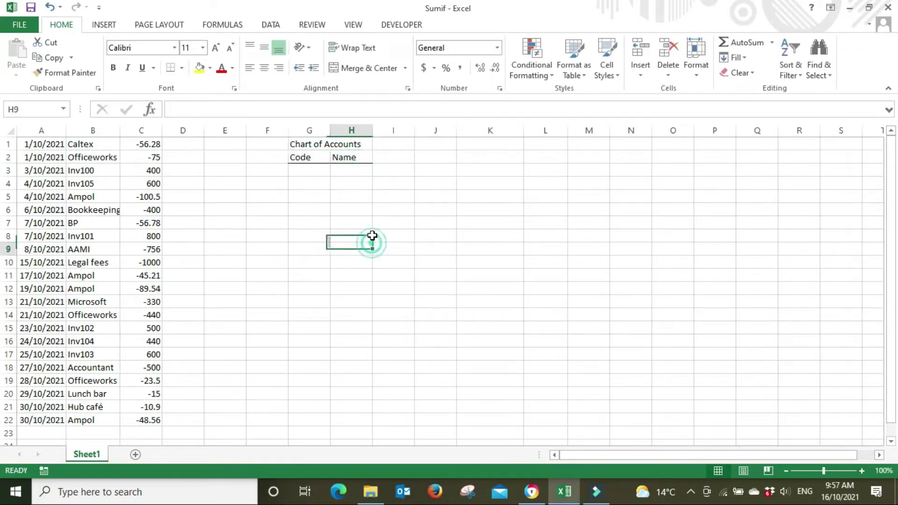
click(345, 146)
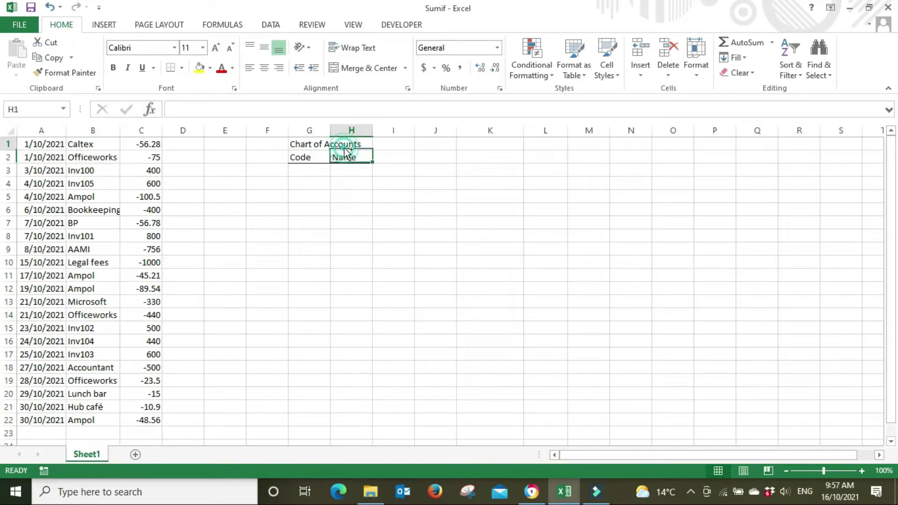
click(316, 144)
key(ctrl+b)
click(320, 236)
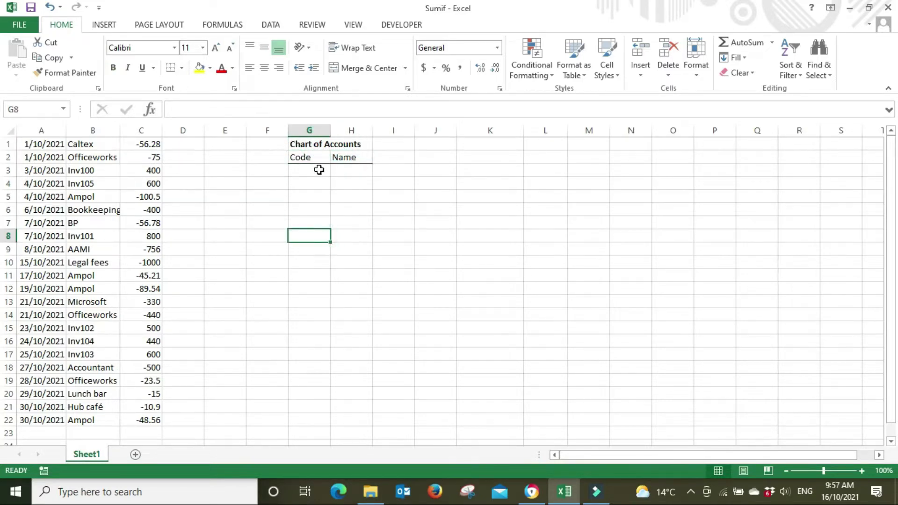
Add the first account in row 3 with code "S" and name "Sales".
click(319, 170)
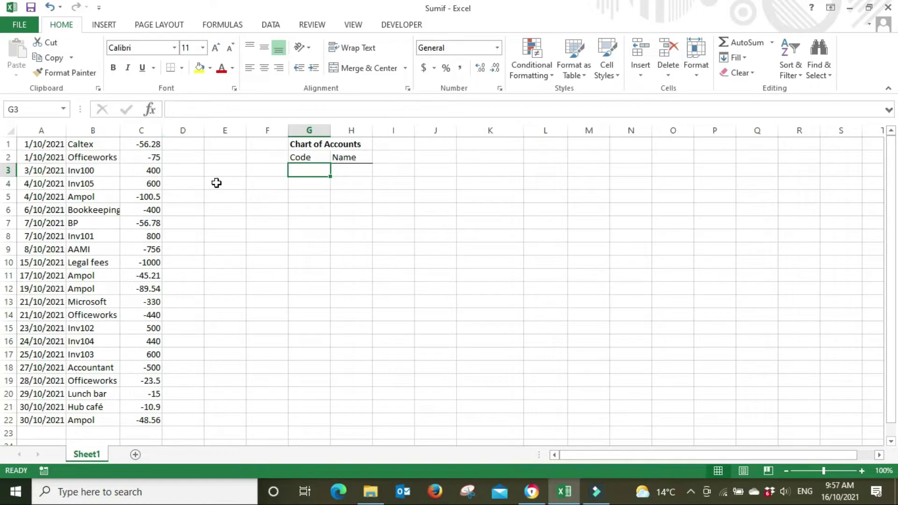
text(S)
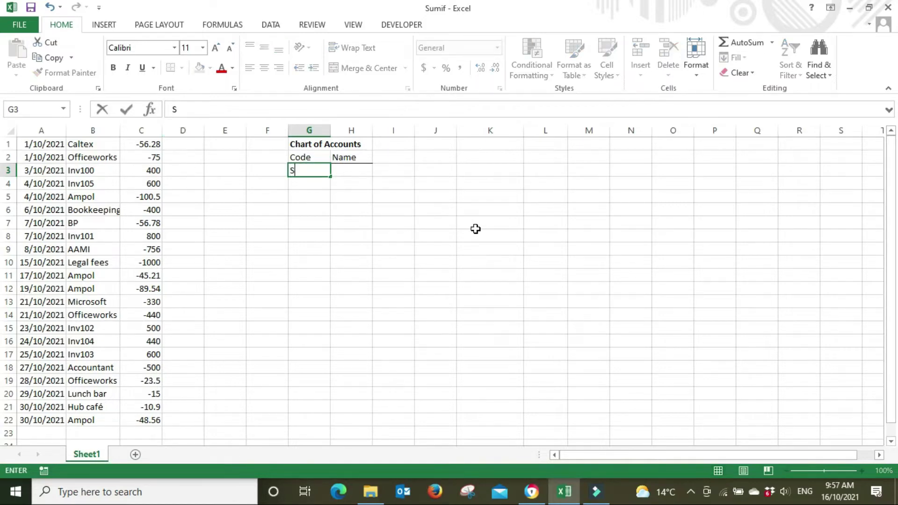
key(Tab)
text(Sale)
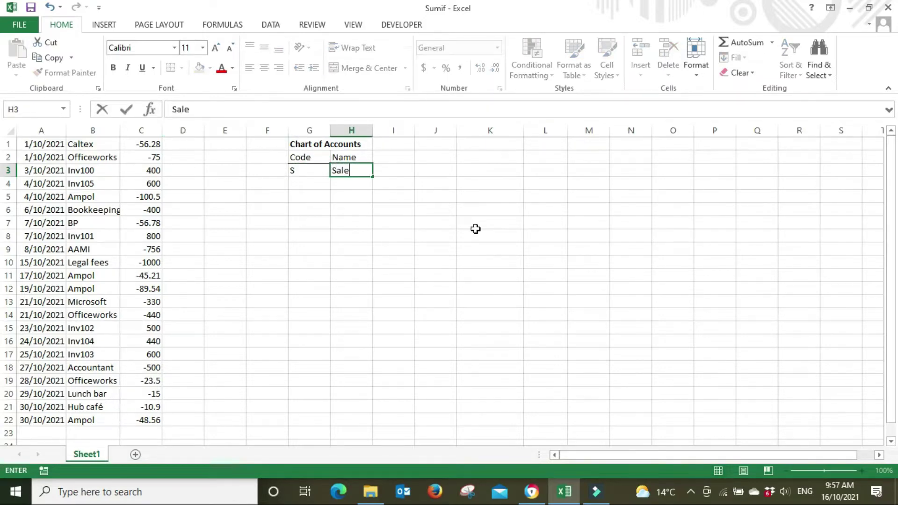
text(s)
key(Tab)
click(317, 169)
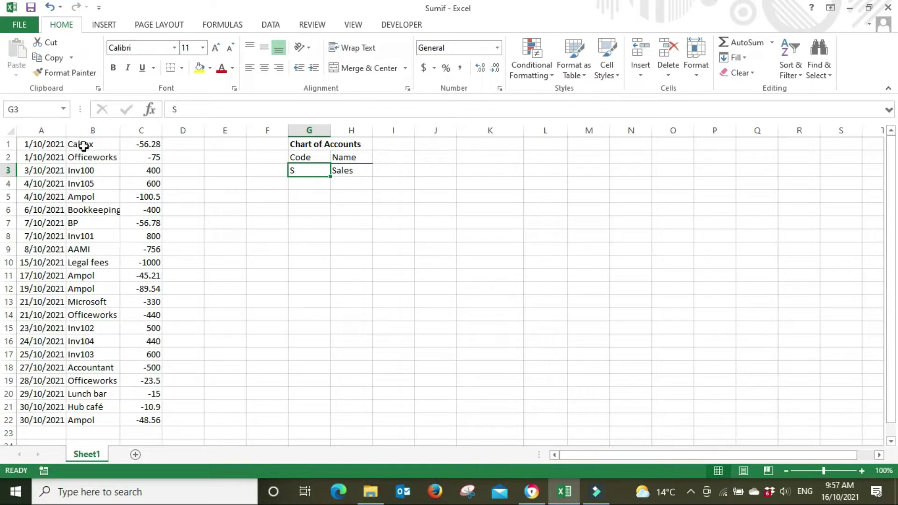
Add an account in row 4 with code "M" and name "Motor Vehicle".
click(312, 183)
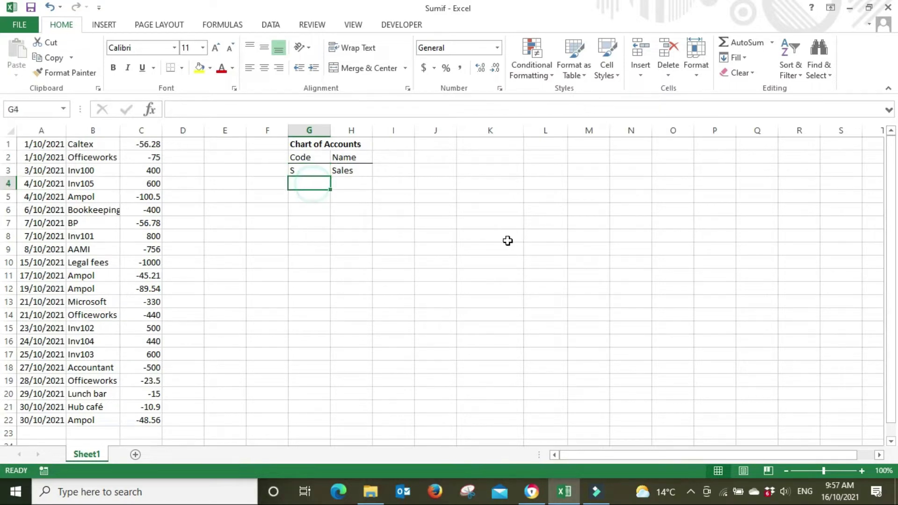
text(M)
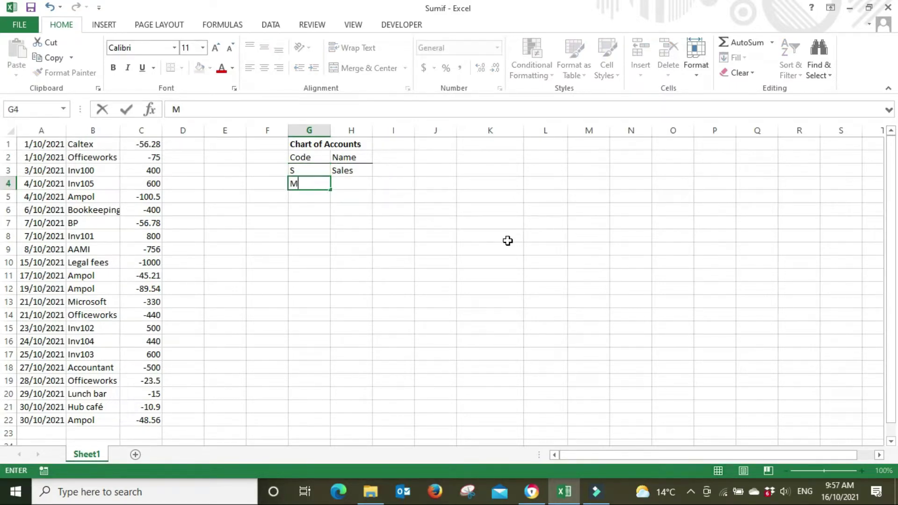
key(Tab)
text(Motor)
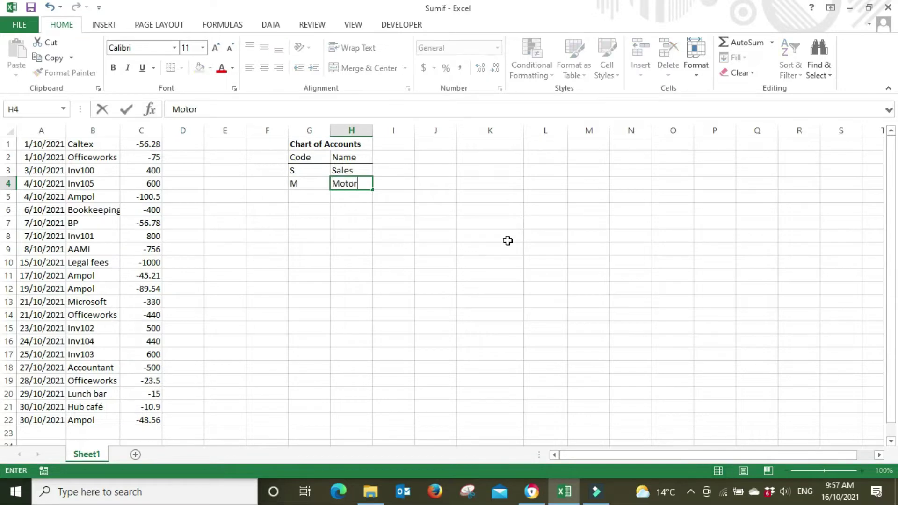
text( Vehicle)
key(Return)
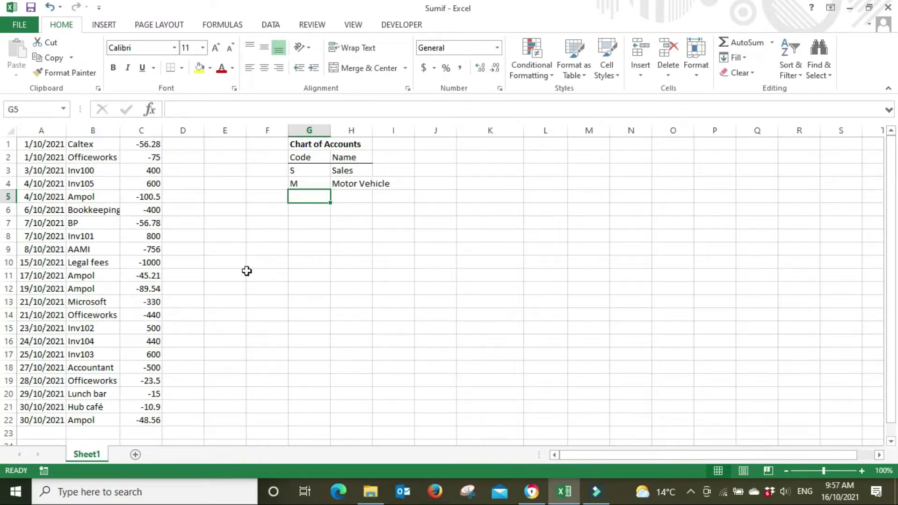
Add an account in row 5 with code "O" and name "Office Supplies".
text(Off)
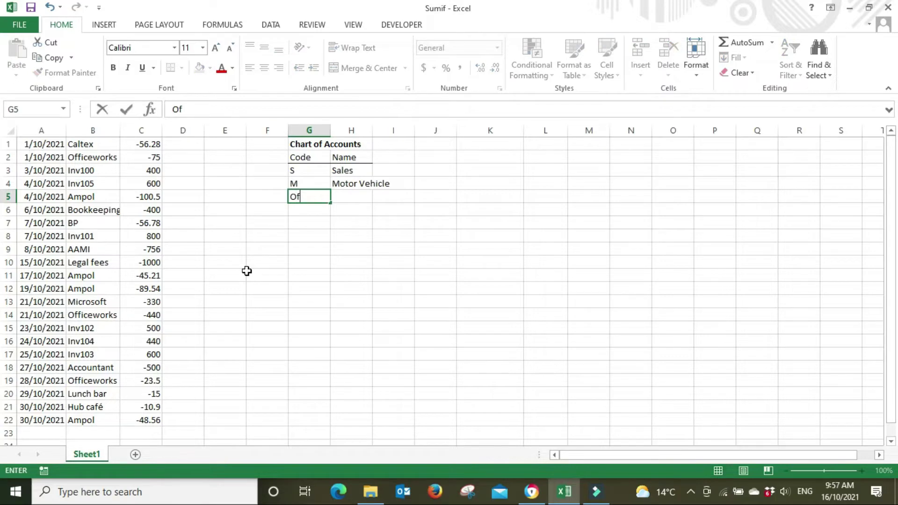
key(BackSpace)
key(BackSpace)
key(Tab)
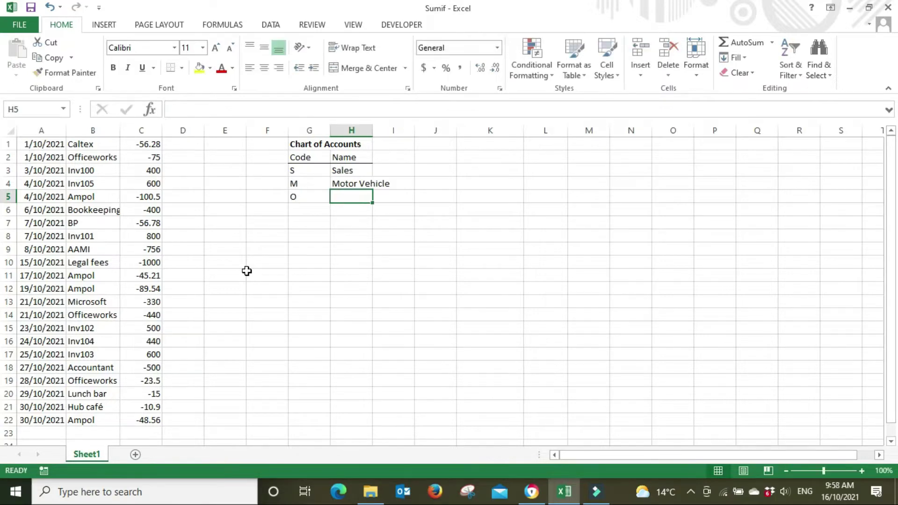
text(Office )
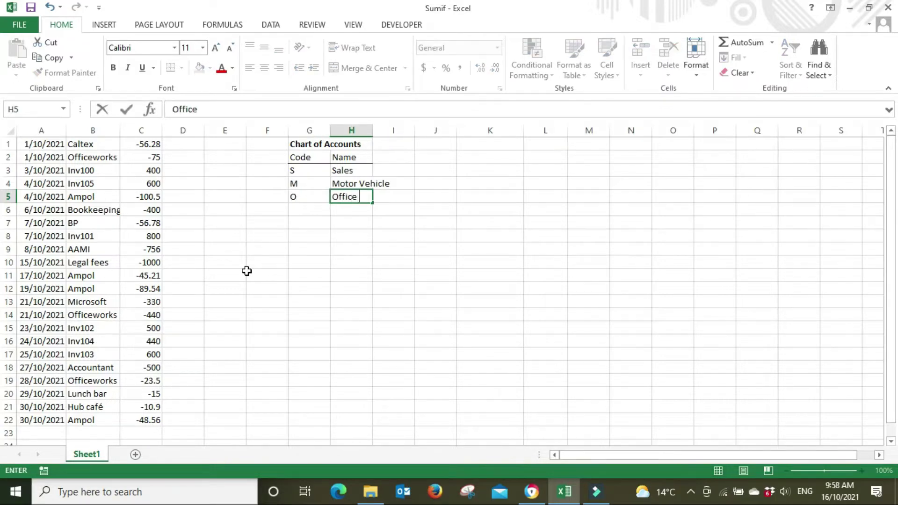
text(Supplies)
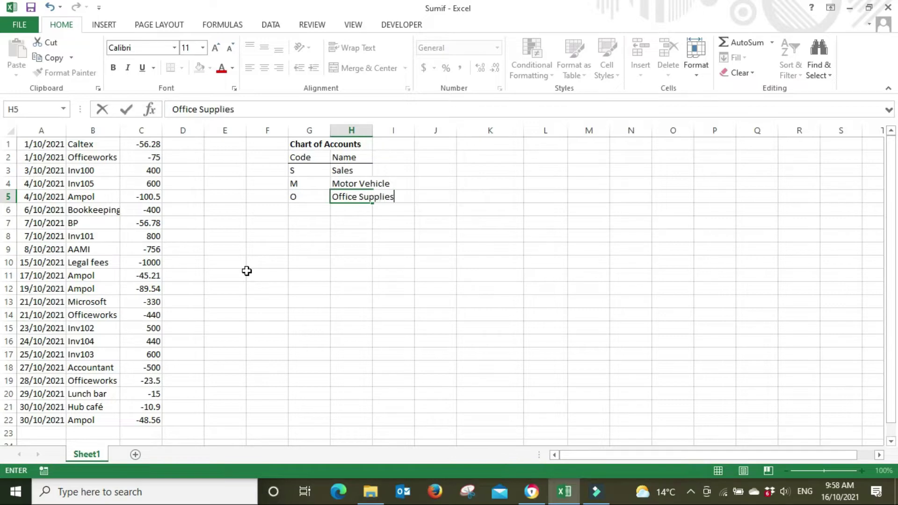
key(Return)
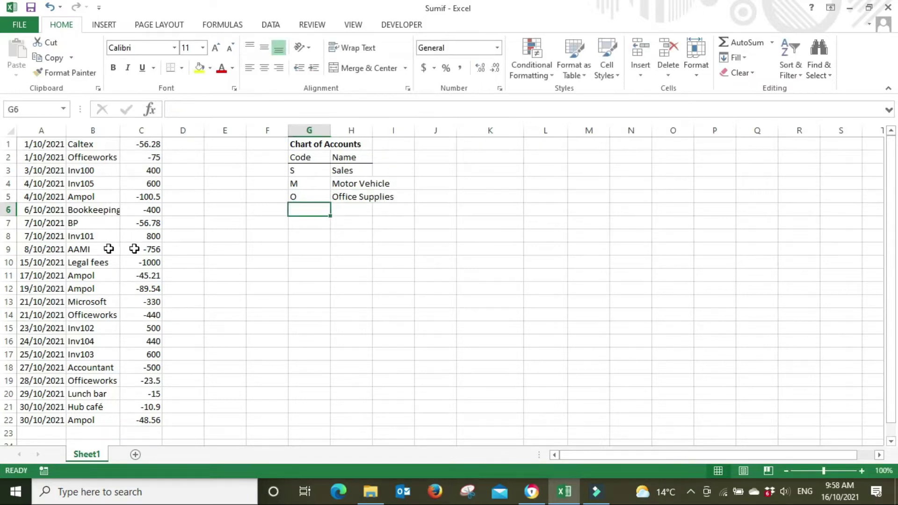
Add an account in row 6 with code "I" and name "Insurance".
text(I)
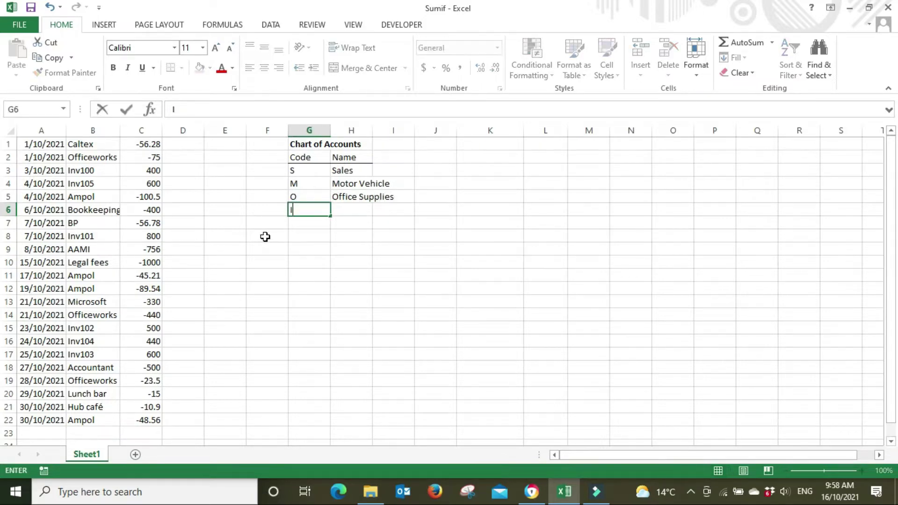
key(Tab)
text(Insurance)
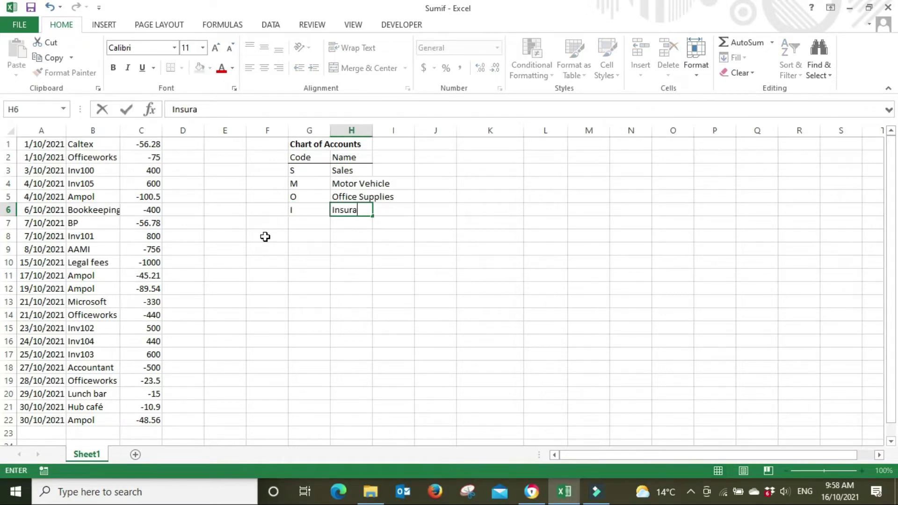
click(336, 251)
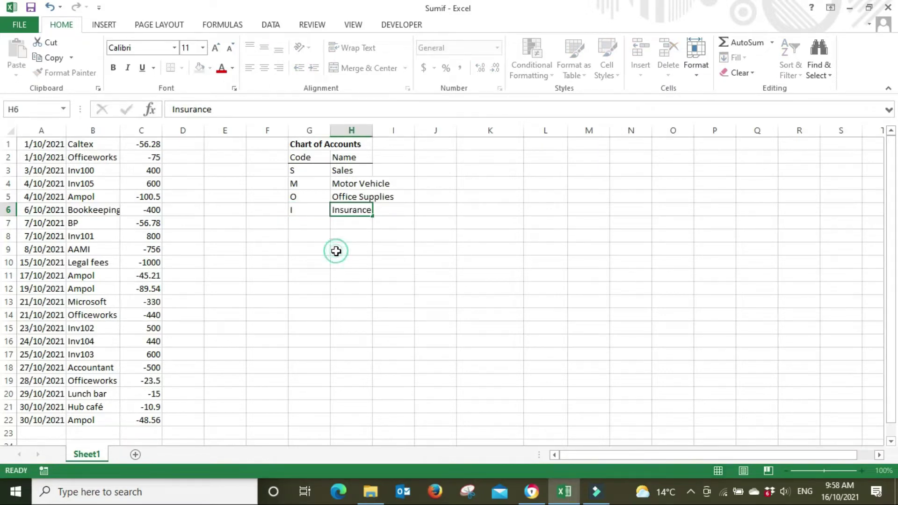
click(309, 224)
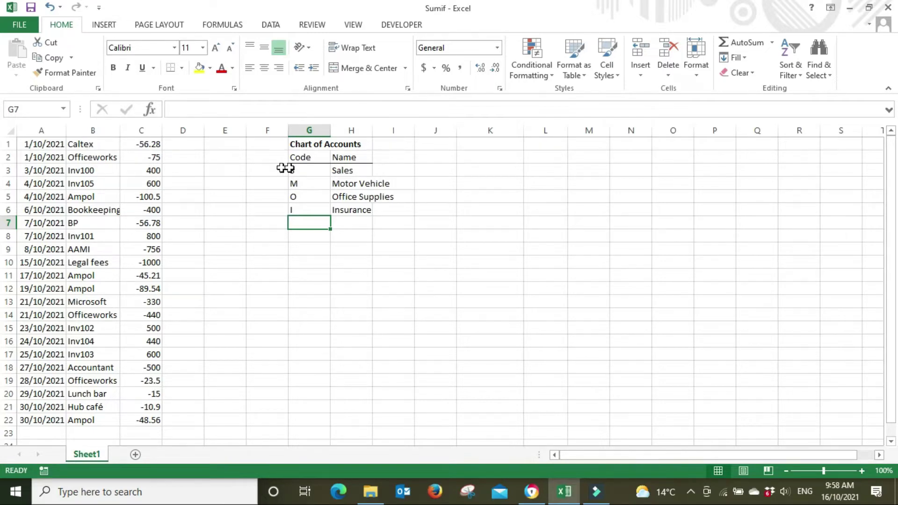
Copy the Sales code "S" from the chart of accounts into column D for Inv100, Inv105 and Inv101 (D3, D4, D8).
click(309, 169)
key(ctrl+c)
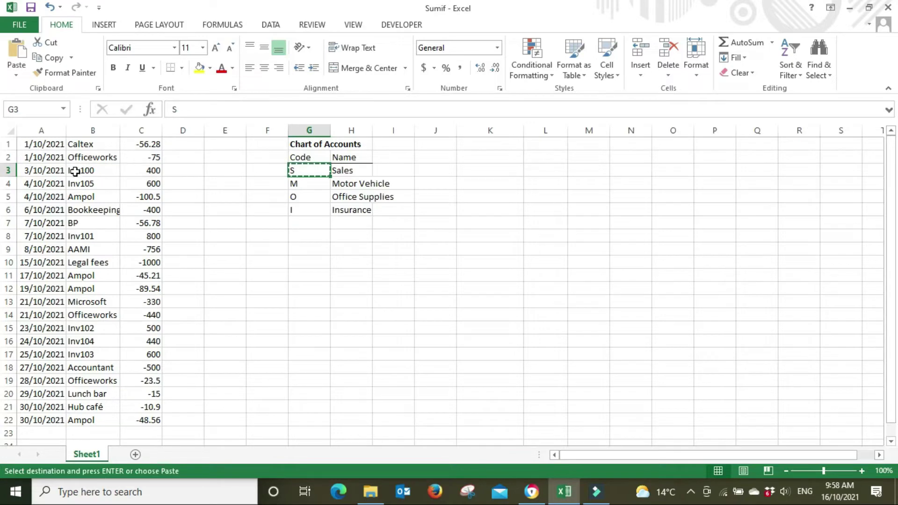
click(180, 172)
key(ctrl+v)
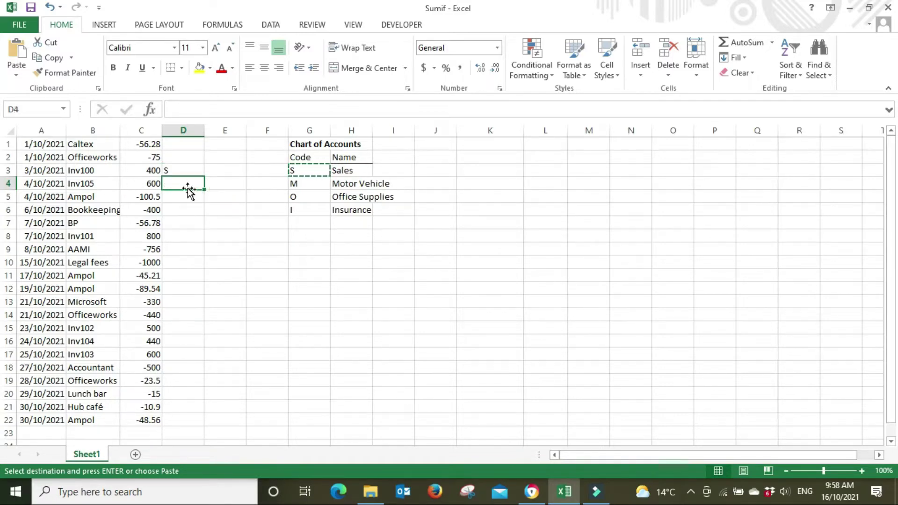
key(ctrl+v)
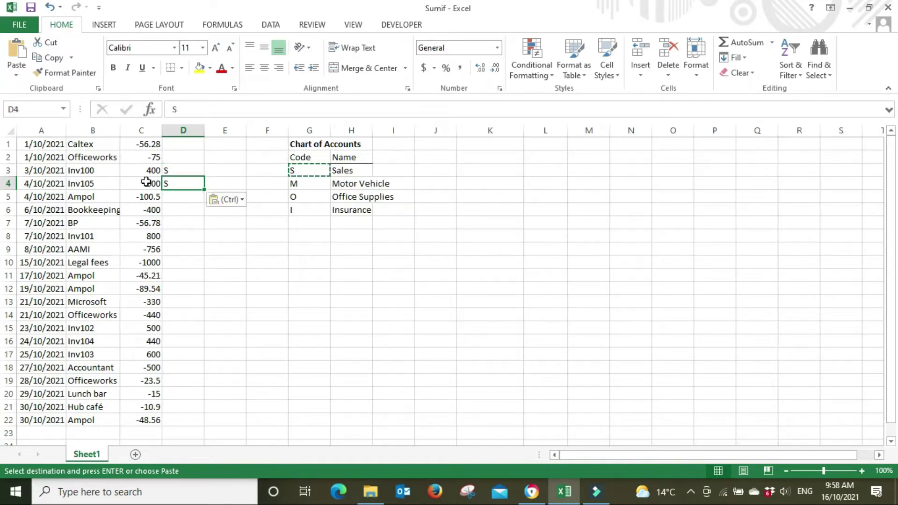
click(190, 235)
key(ctrl+v)
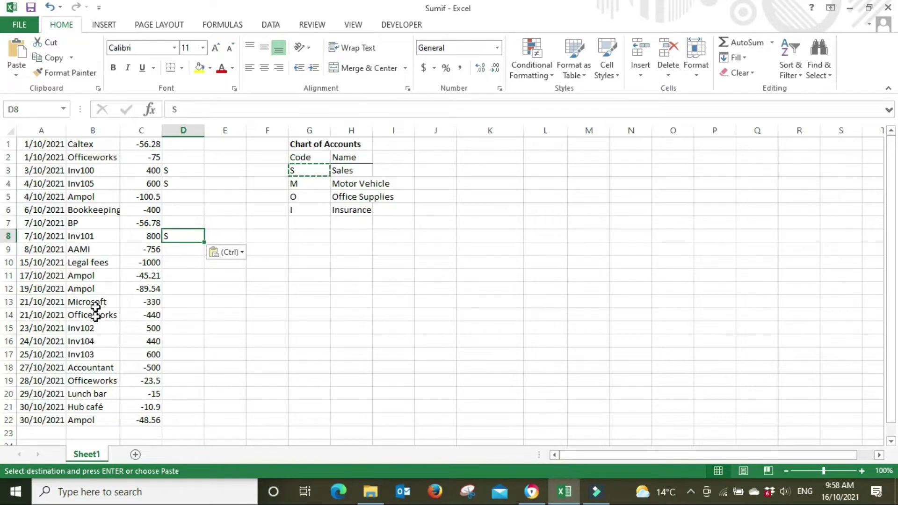
Paste the code "S" into column D for Inv102, Inv104 and Inv103 in rows 15 to 17.
click(182, 327)
key(ctrl+v)
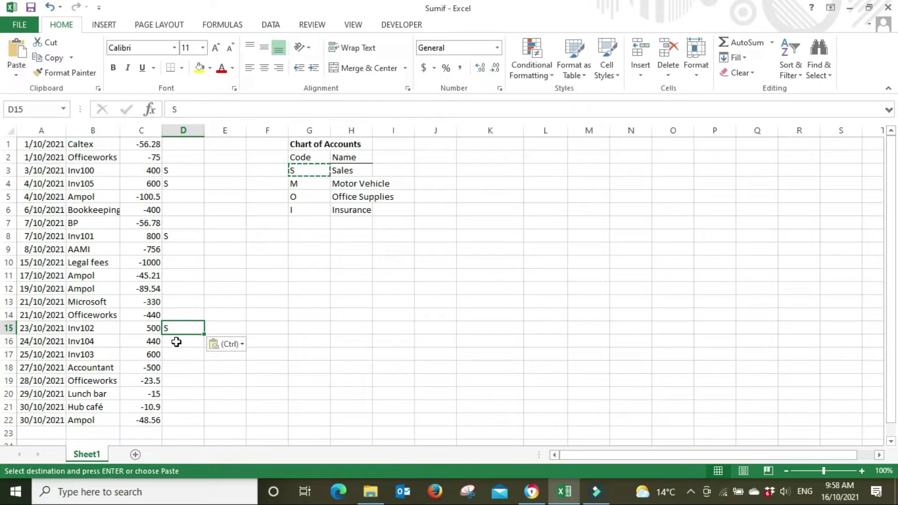
right_click(176, 342)
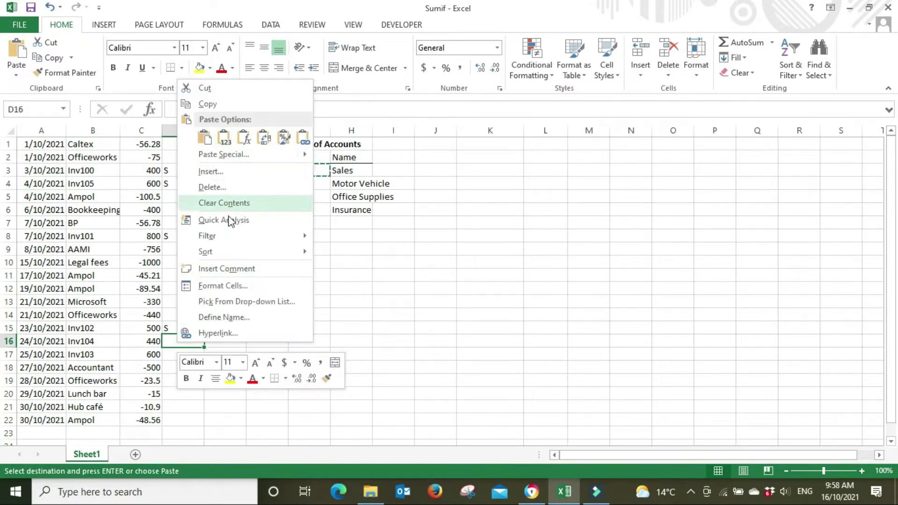
mouse_move(227, 151)
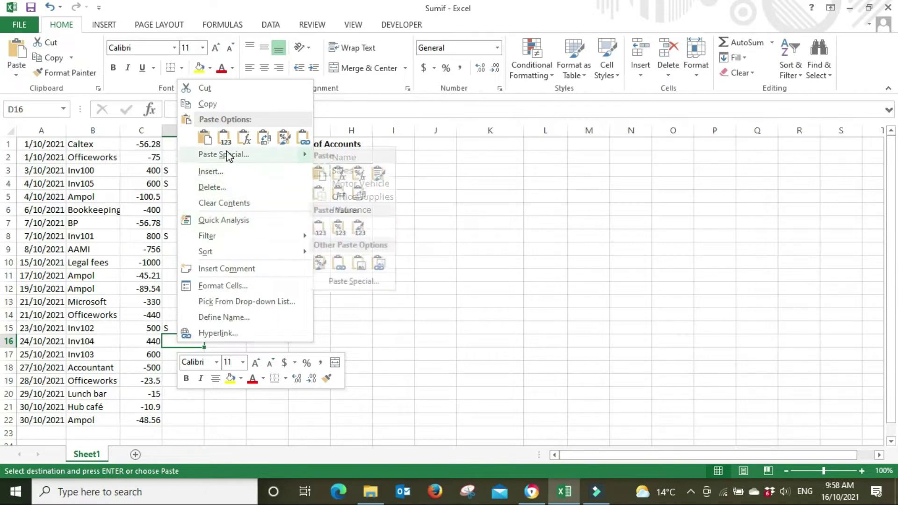
click(543, 218)
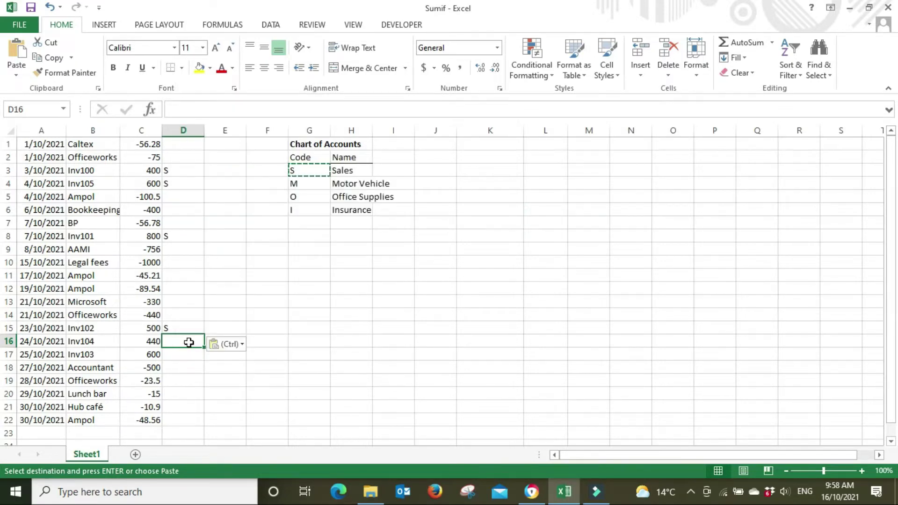
key(ctrl+v)
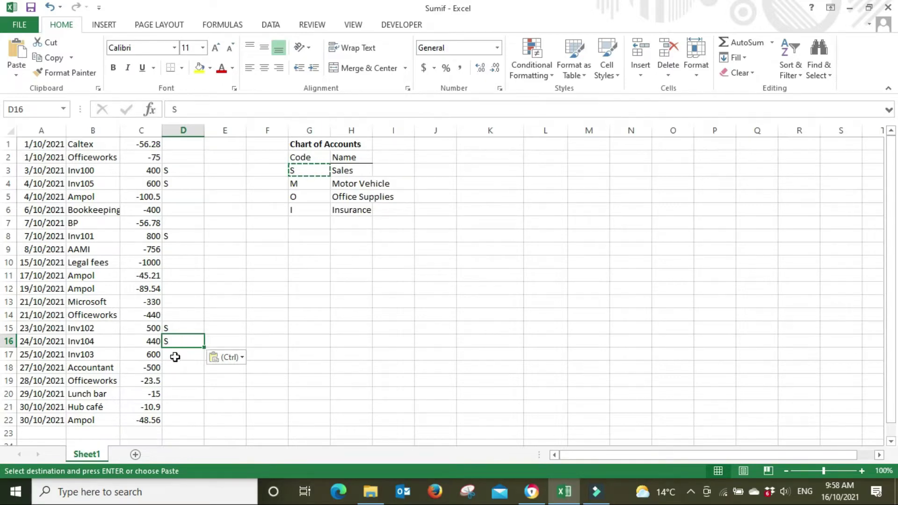
click(176, 355)
key(ctrl+v)
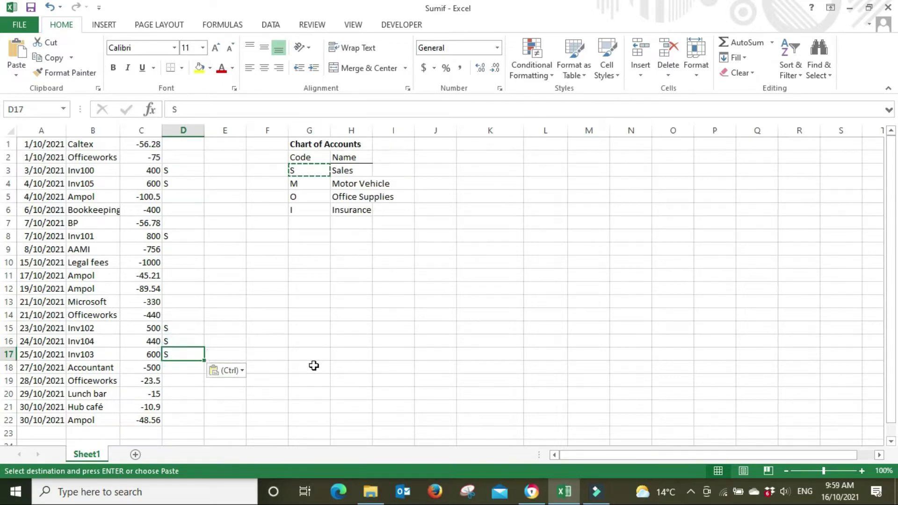
click(343, 328)
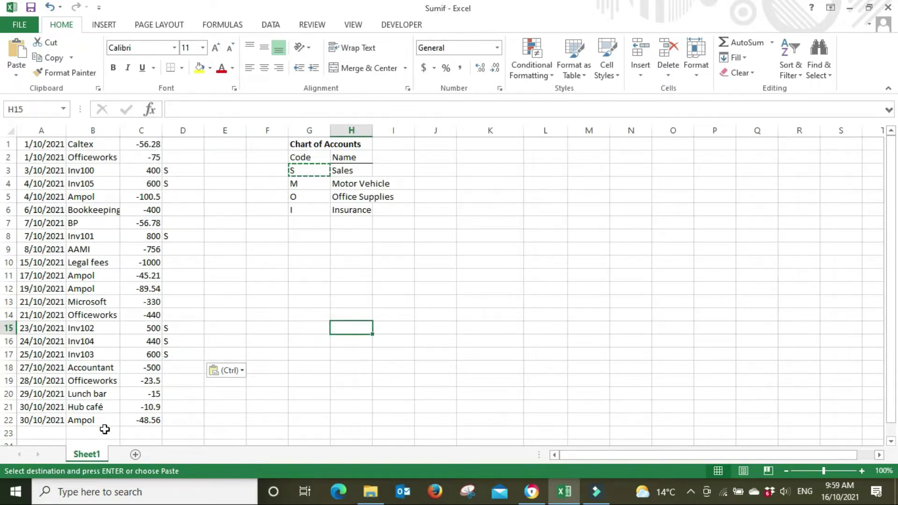
Copy the Motor Vehicle code "M" from G4 into column D for Caltex, BP and the first Ampol transaction (D1, D7, D5).
click(295, 185)
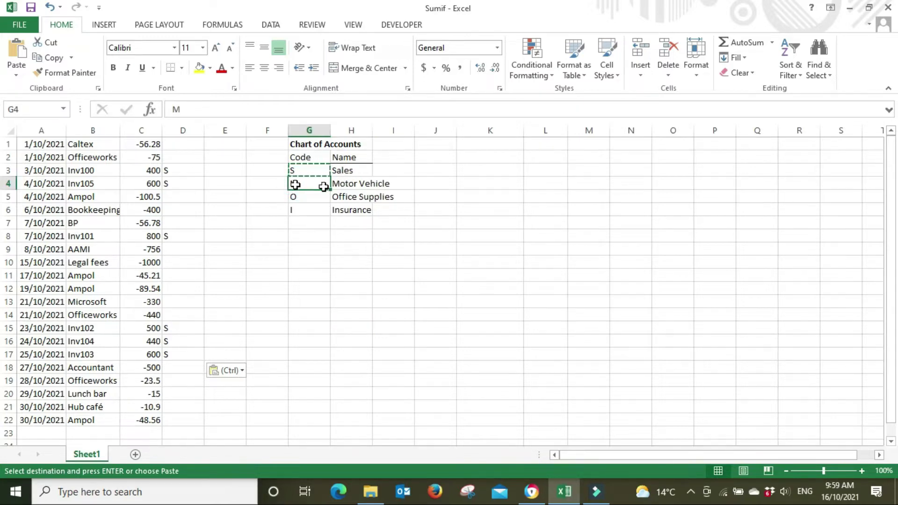
key(ctrl)
right_click(313, 183)
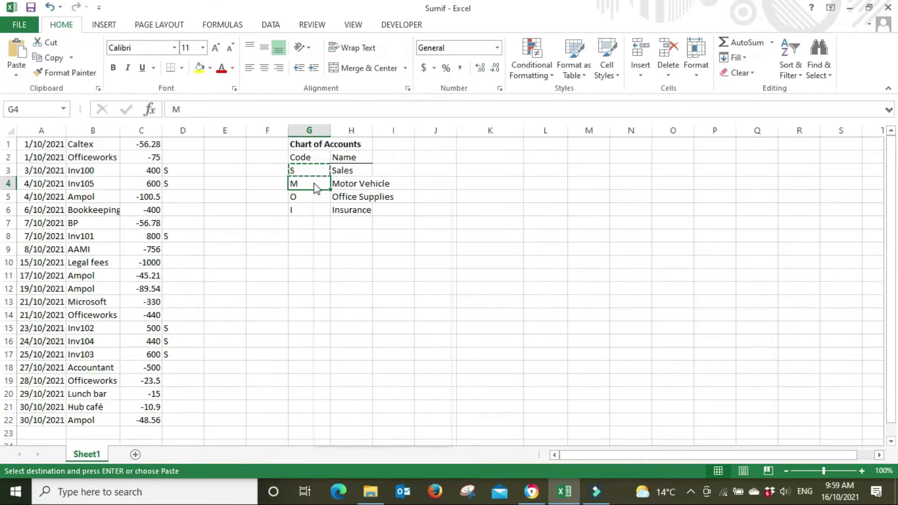
click(385, 209)
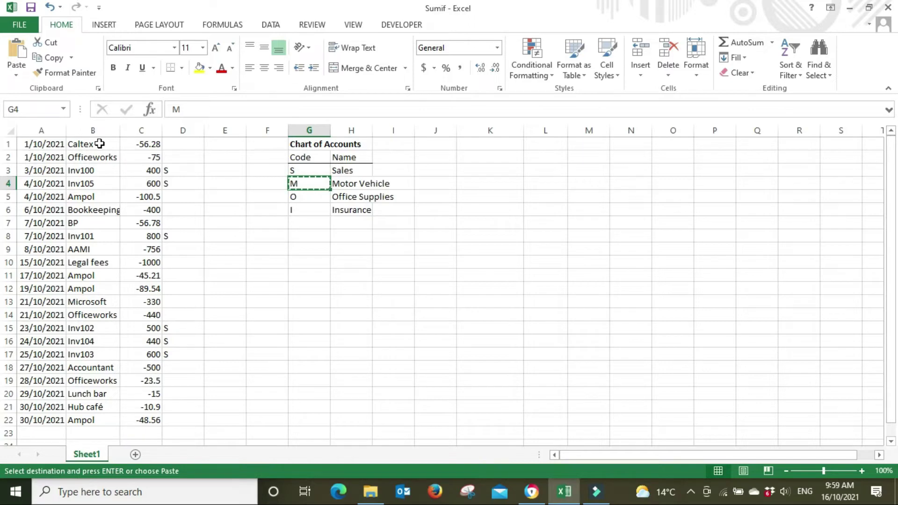
click(182, 146)
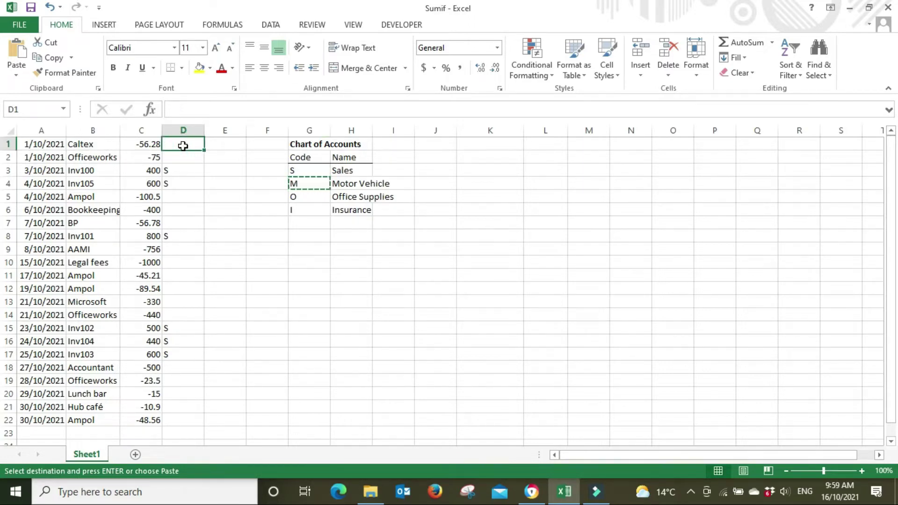
key(ctrl+v)
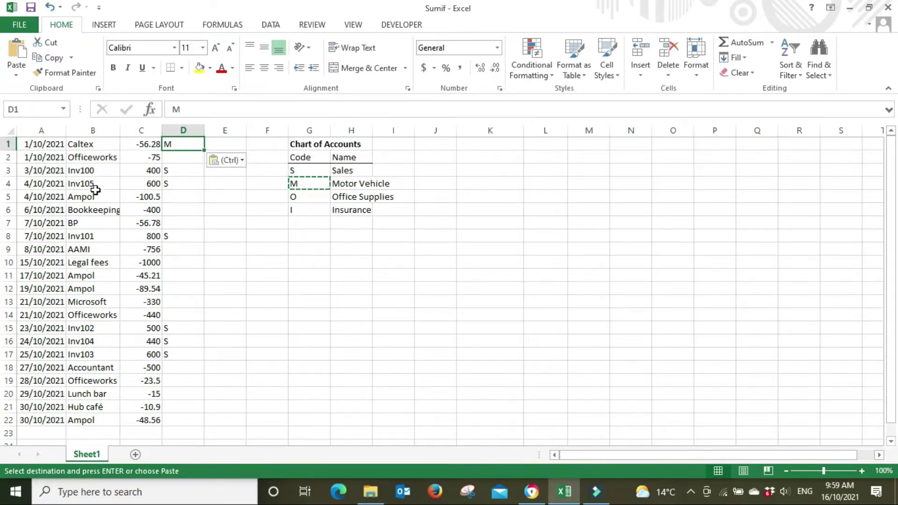
click(193, 223)
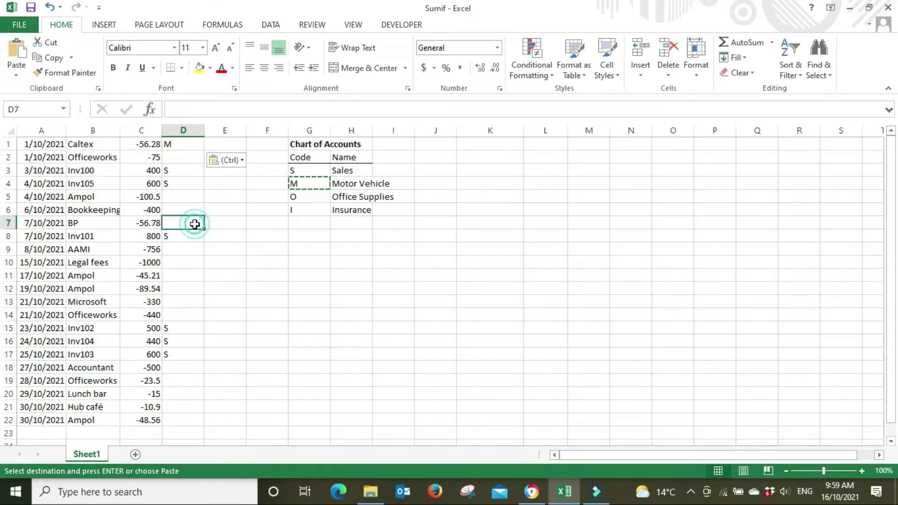
key(ctrl+v)
click(192, 201)
key(ctrl+v)
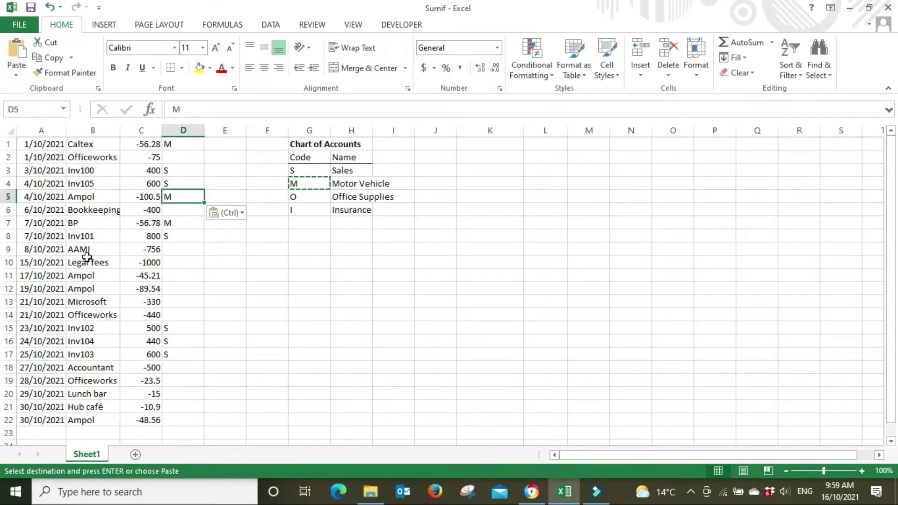
Paste the code "M" into column D for the remaining Ampol transactions in rows 11, 12 and 22.
click(185, 276)
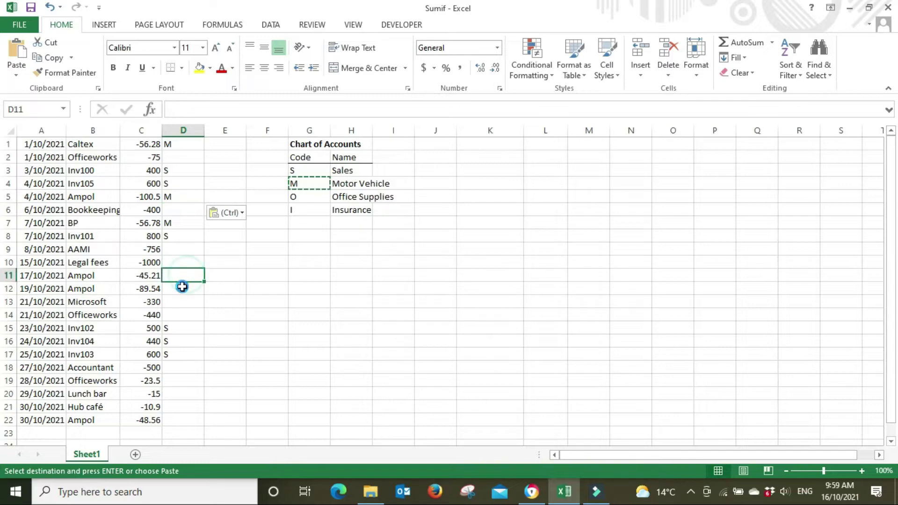
key(ctrl+v)
click(182, 286)
key(ctrl+v)
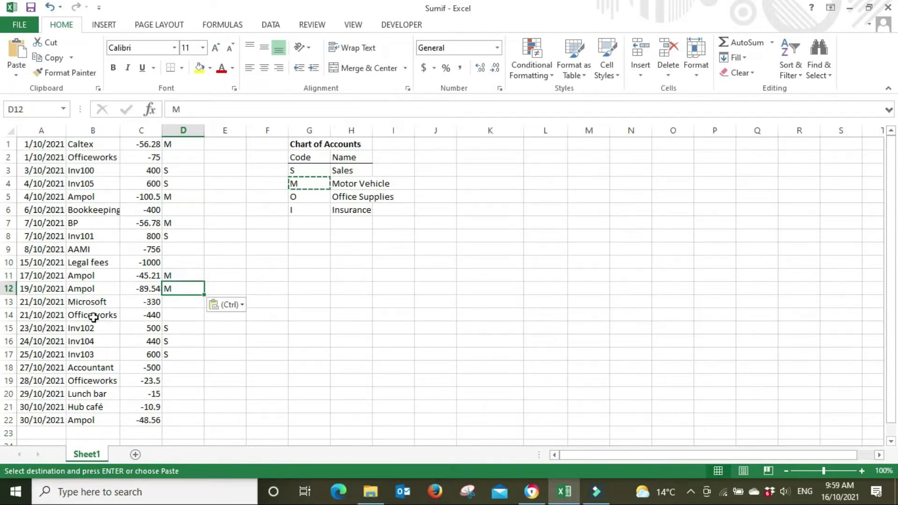
click(187, 420)
key(ctrl+v)
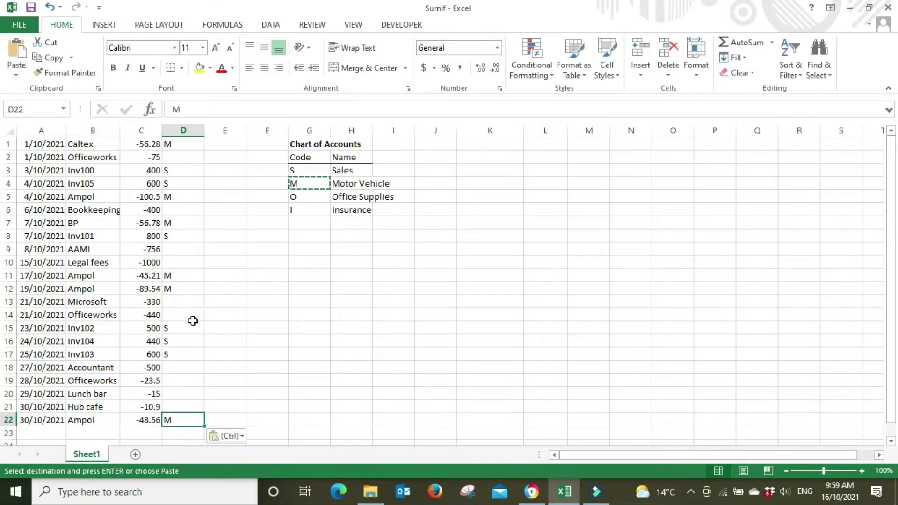
Copy the Office Supplies code "O" into column D for the Officeworks transactions in rows 2, 14 and 19.
click(308, 195)
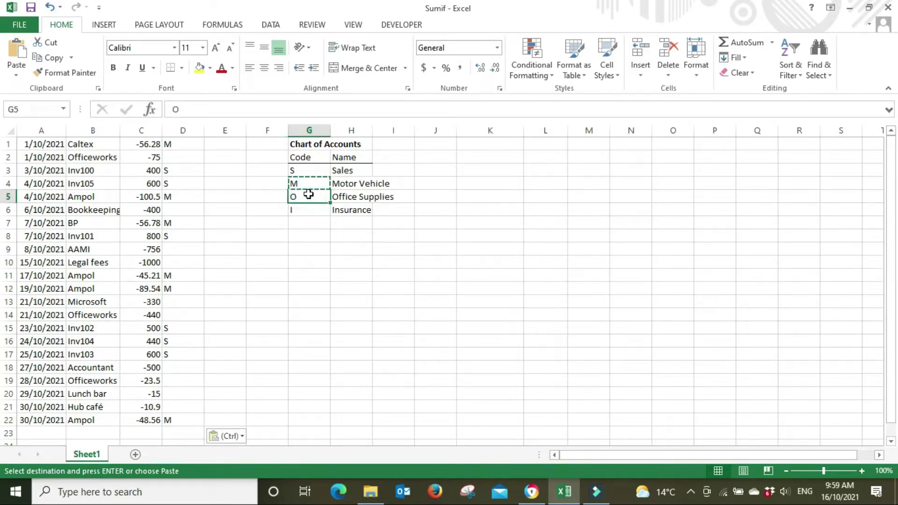
key(ctrl+c)
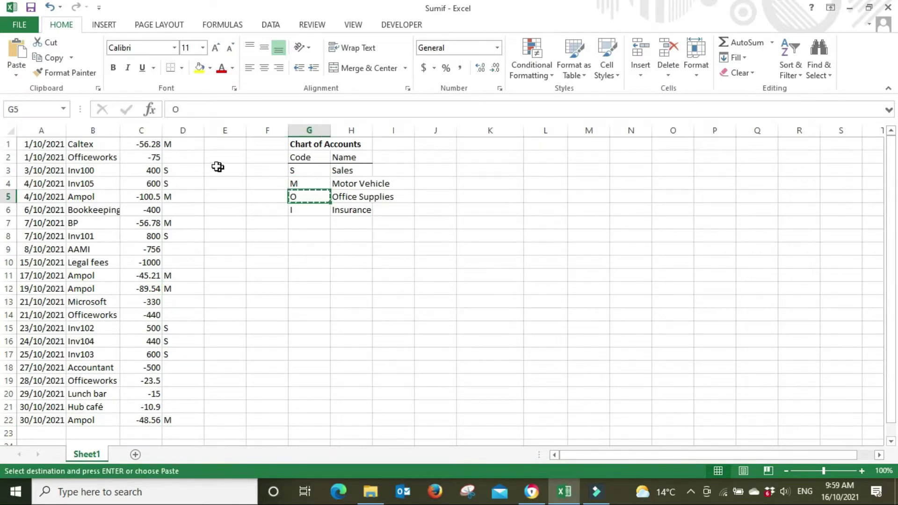
click(185, 158)
key(ctrl+v)
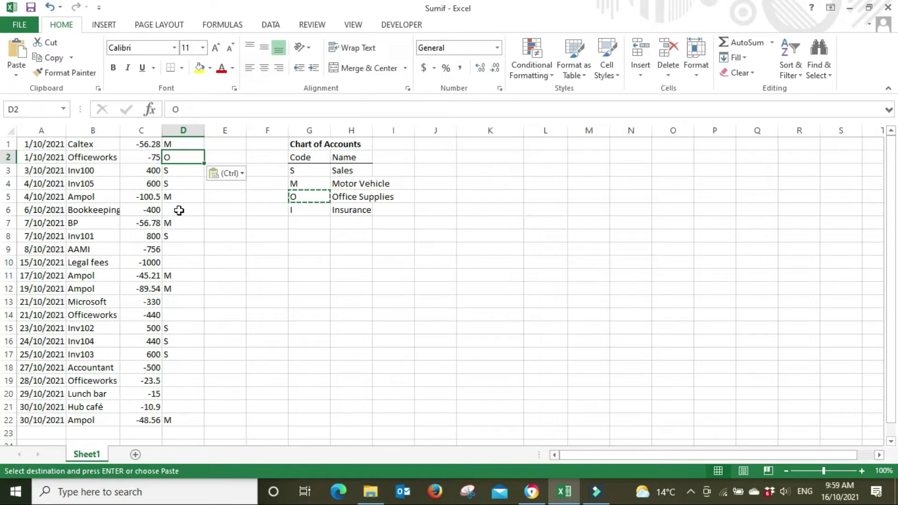
click(184, 314)
key(ctrl+v)
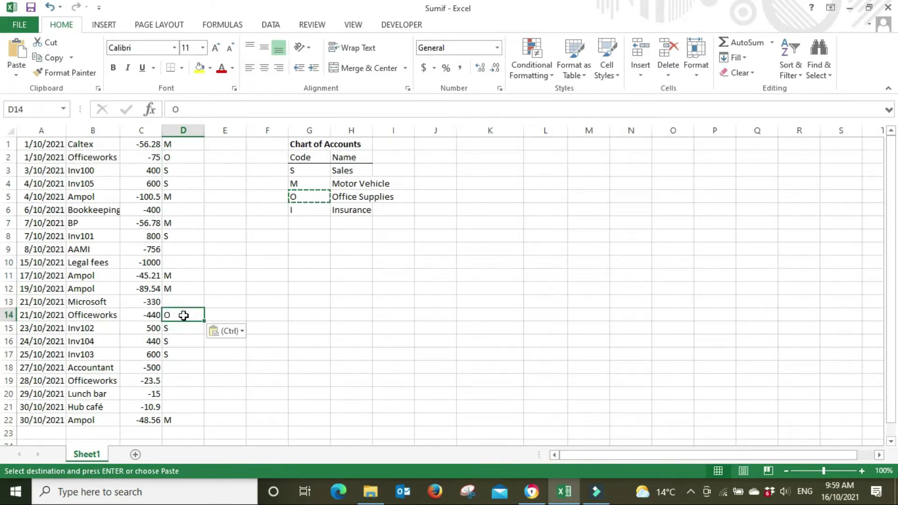
click(182, 377)
key(ctrl+v)
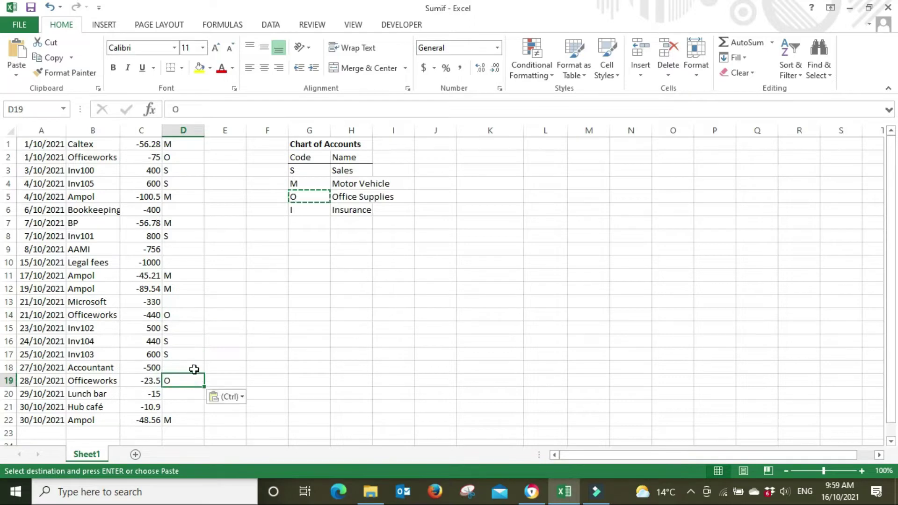
Copy the Insurance code "I" into column D for the AAMI transaction in row 9.
click(298, 211)
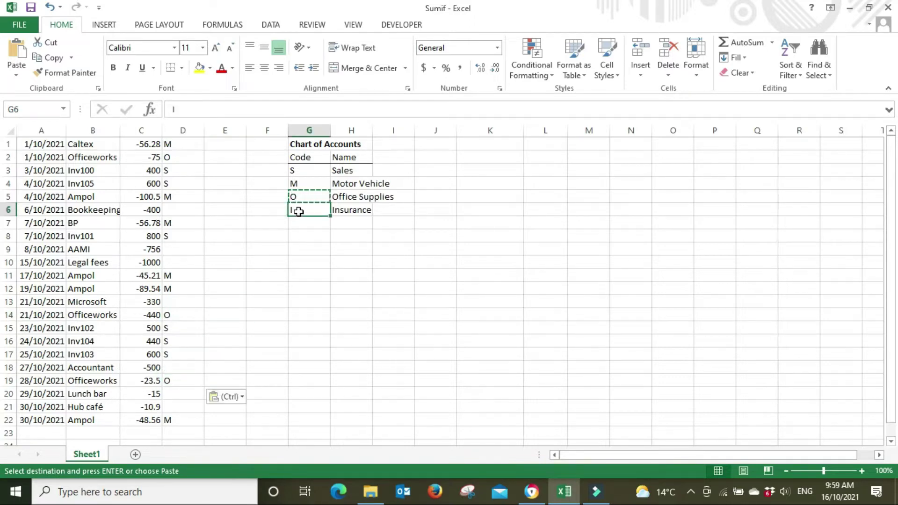
key(ctrl+c)
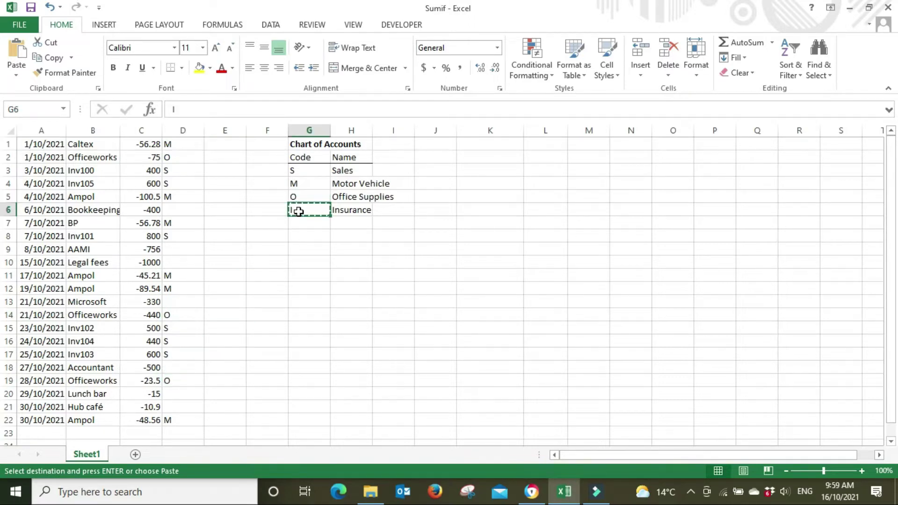
click(187, 249)
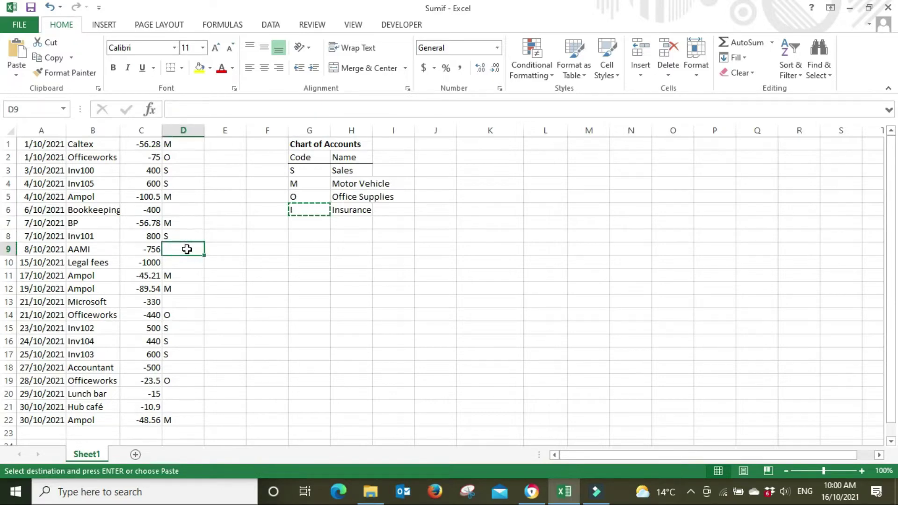
key(ctrl+v)
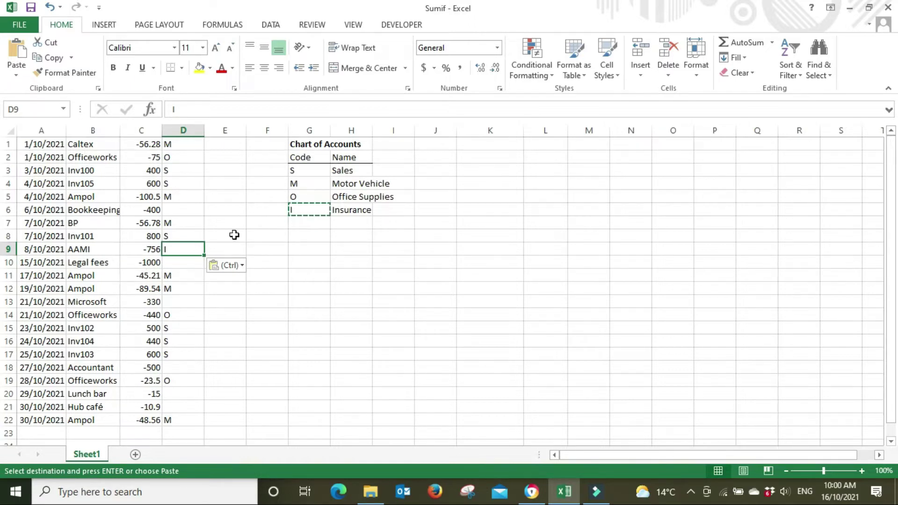
Add an account in row 7 of the chart of accounts with code "L" and name "Legal".
click(310, 221)
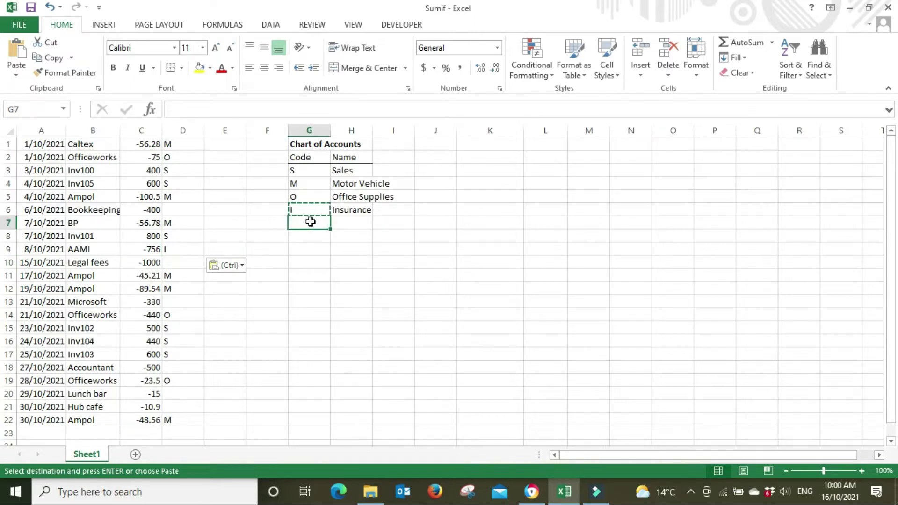
text(L)
key(Tab)
text(Leg)
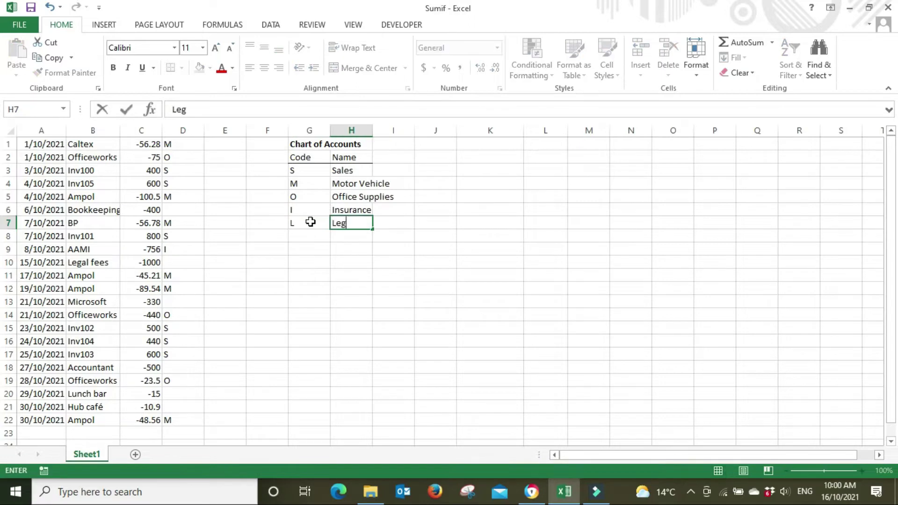
text(al)
key(Tab)
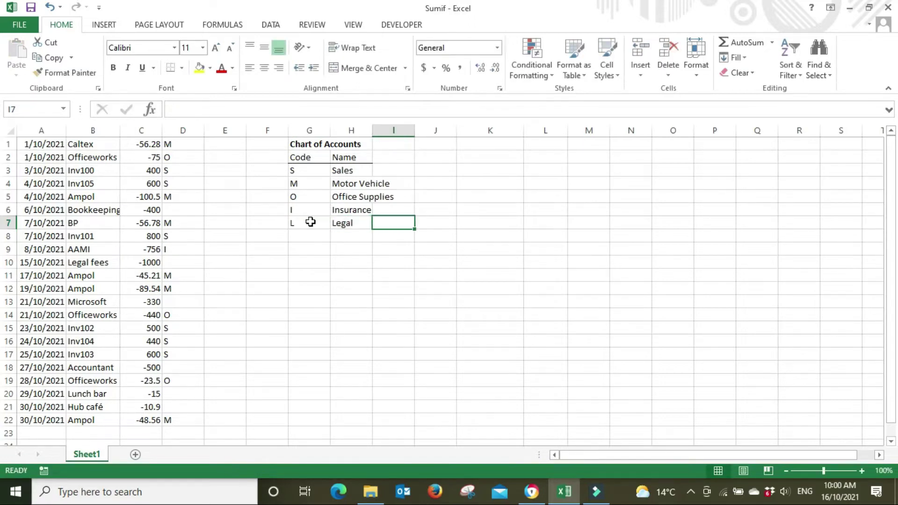
Copy the Legal code "L" into column D for the Legal fees transaction in row 10.
click(310, 222)
key(ctrl+c)
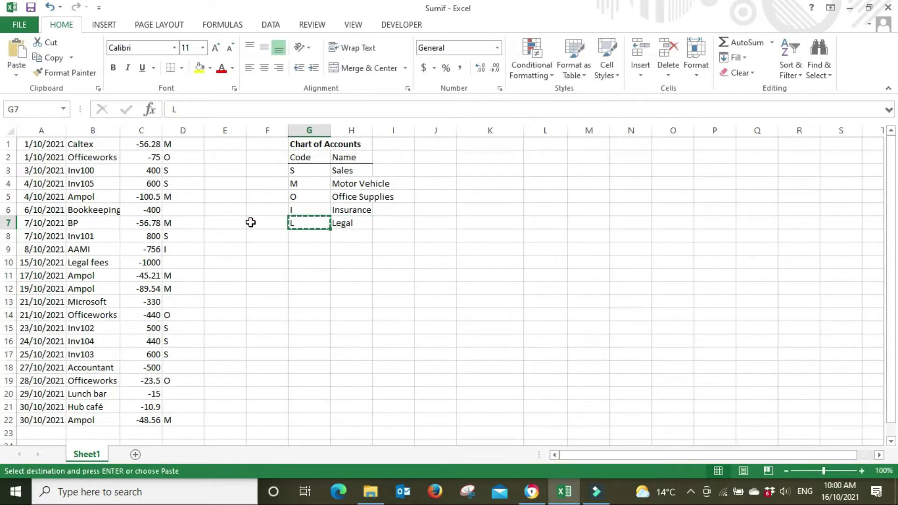
click(180, 261)
key(ctrl+v)
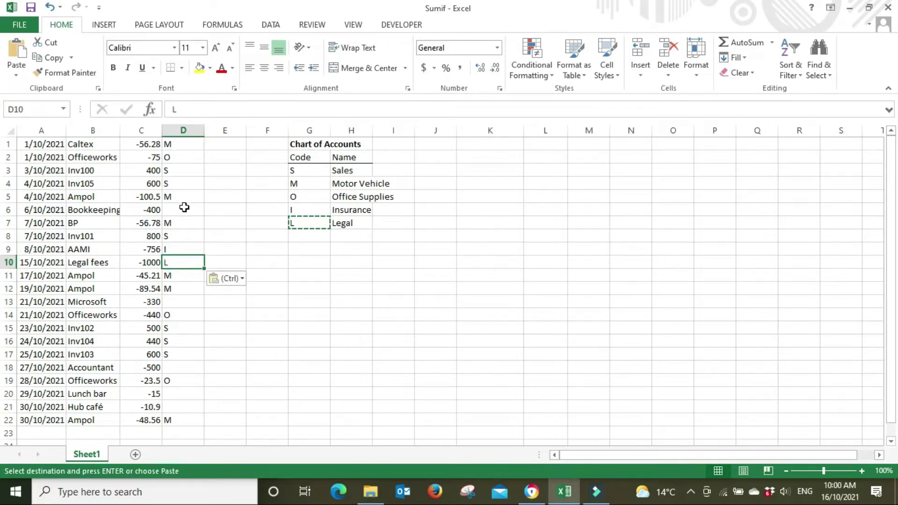
Add an account in row 8 of the chart of accounts with code "A" and name "Accounting".
click(183, 208)
click(323, 236)
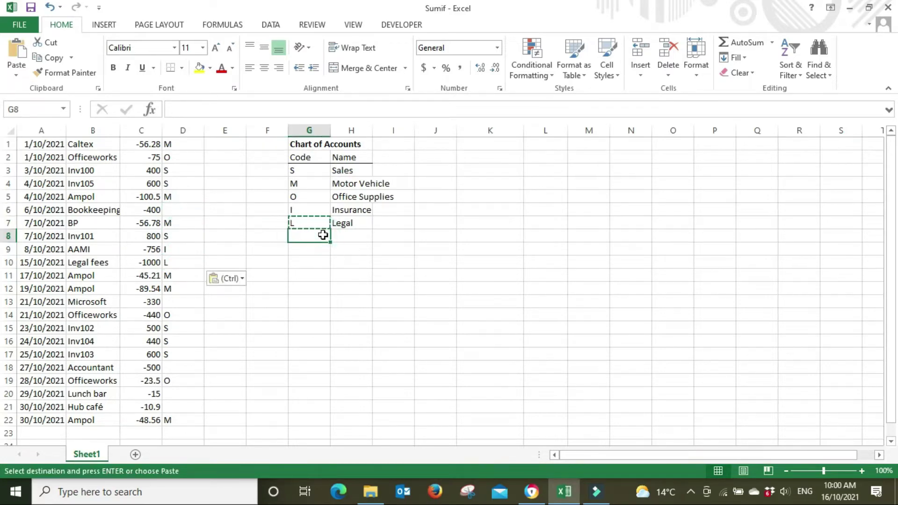
text(A)
key(Tab)
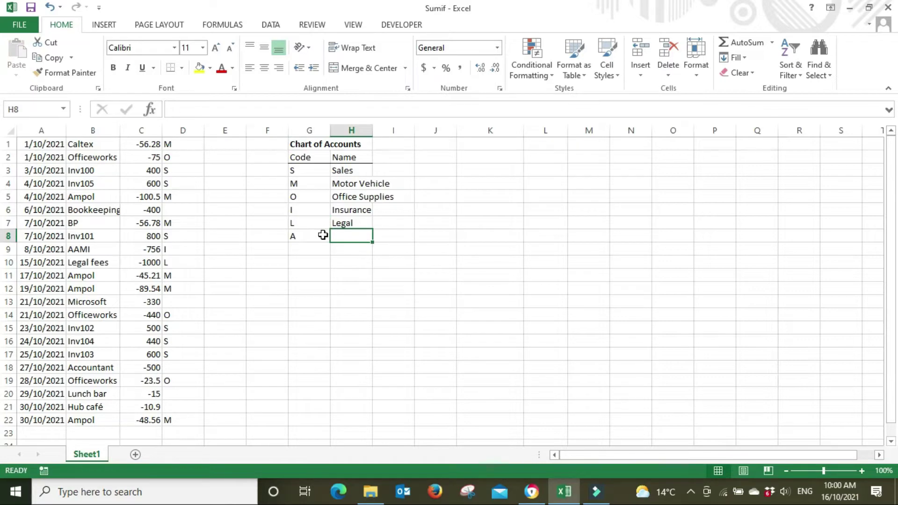
text(Accounting)
key(Tab)
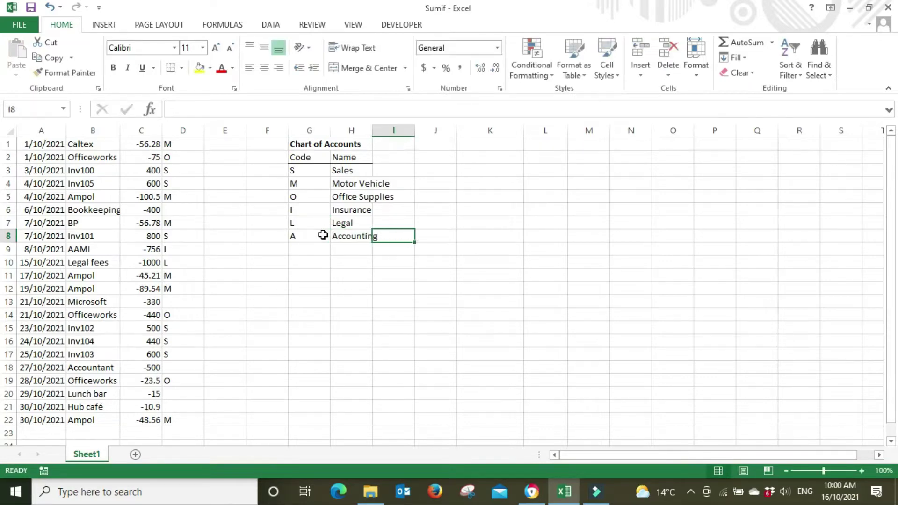
Copy the Accounting code "A" into column D for the Bookkeeping transaction in row 6 and the Accountant transaction in row 18.
click(323, 235)
key(ctrl+c)
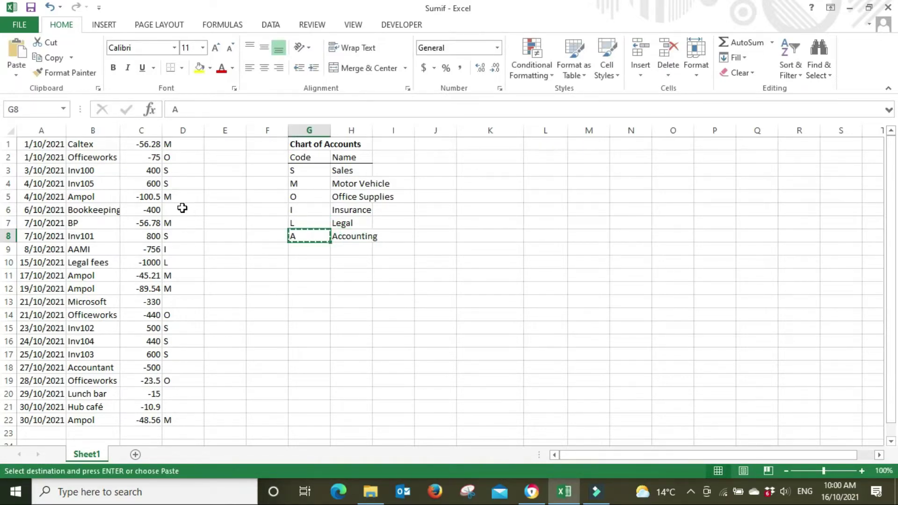
click(182, 208)
key(ctrl+v)
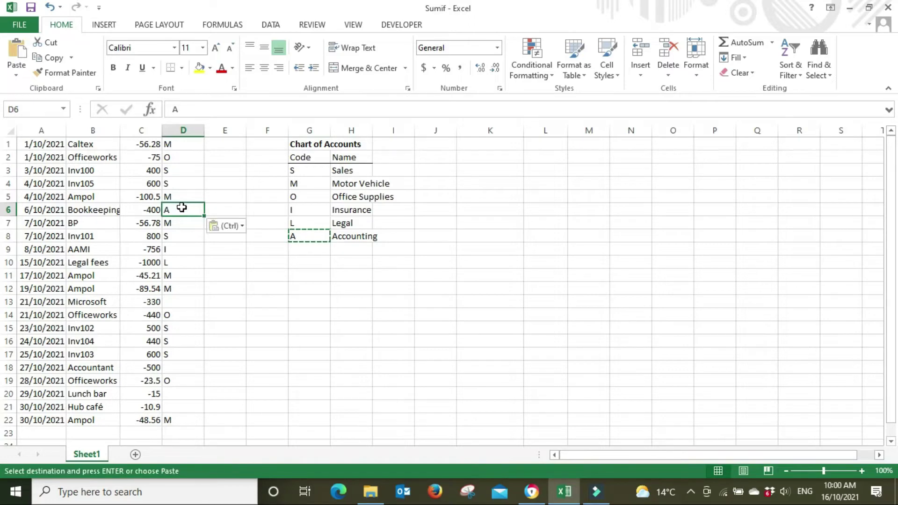
click(183, 370)
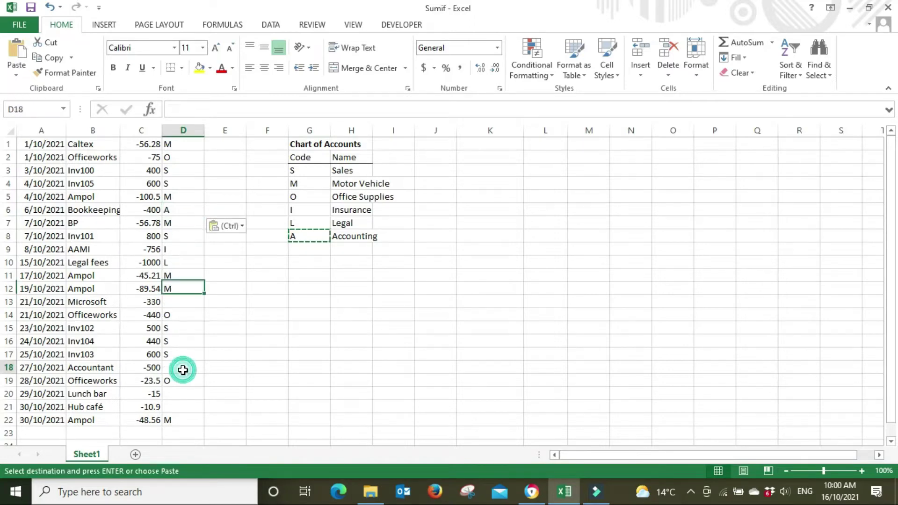
key(ctrl+v)
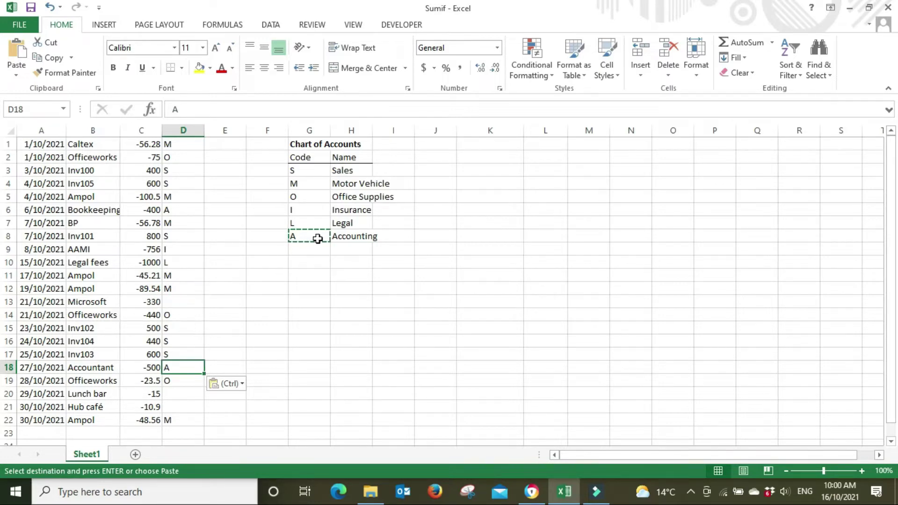
Add an account in row 9 of the chart of accounts with code "C" and name "Computer".
click(313, 253)
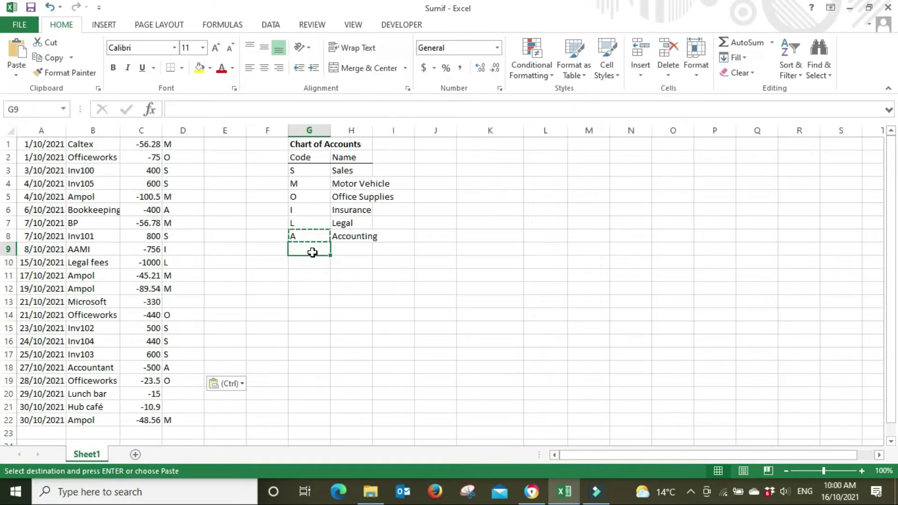
text(C)
key(BackSpace)
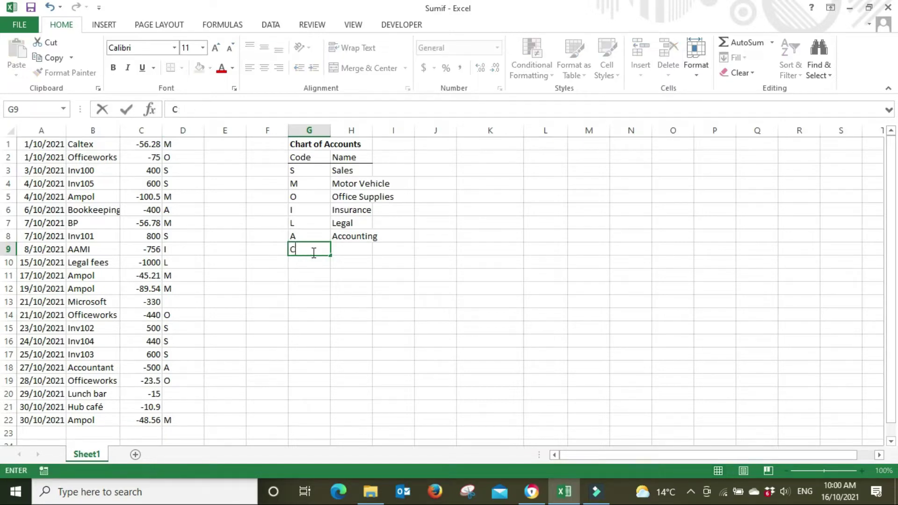
key(Tab)
text(COmp)
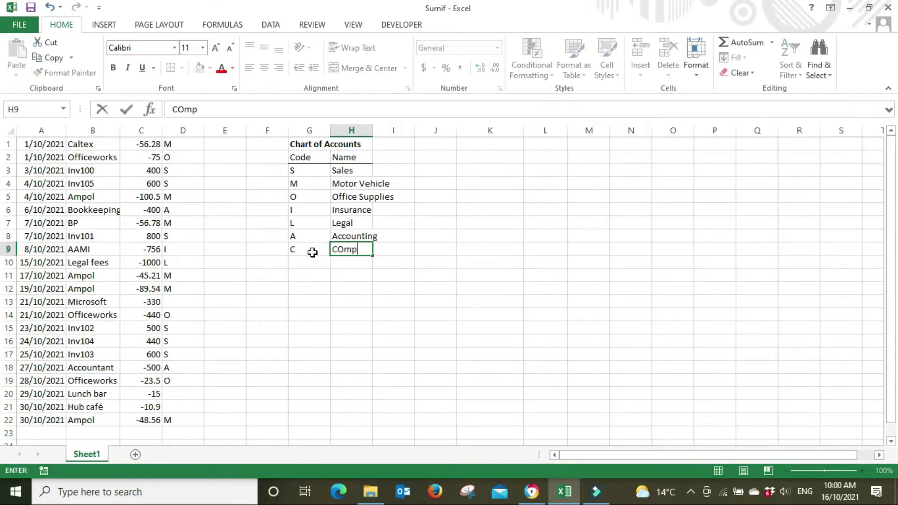
text(uter)
key(Tab)
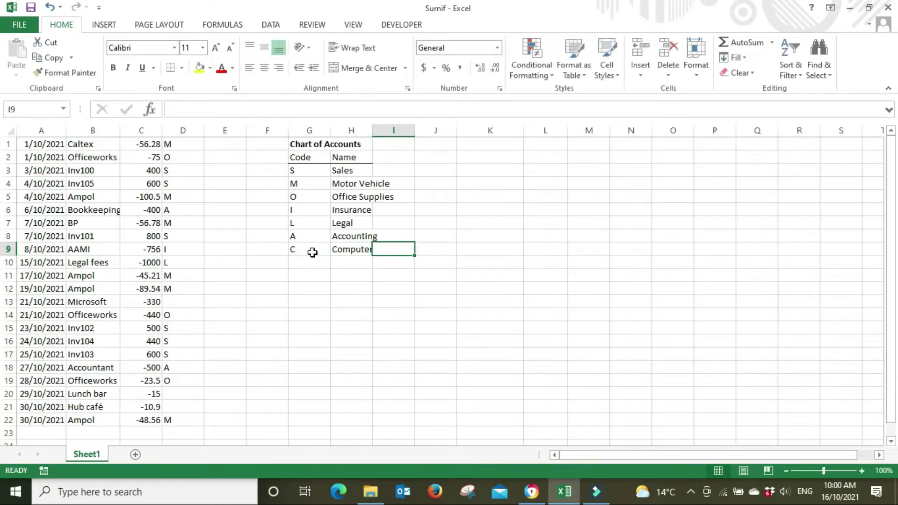
Copy the Computer code "C" into column D for the Microsoft transaction in row 13.
click(313, 252)
key(ctrl+c)
click(175, 299)
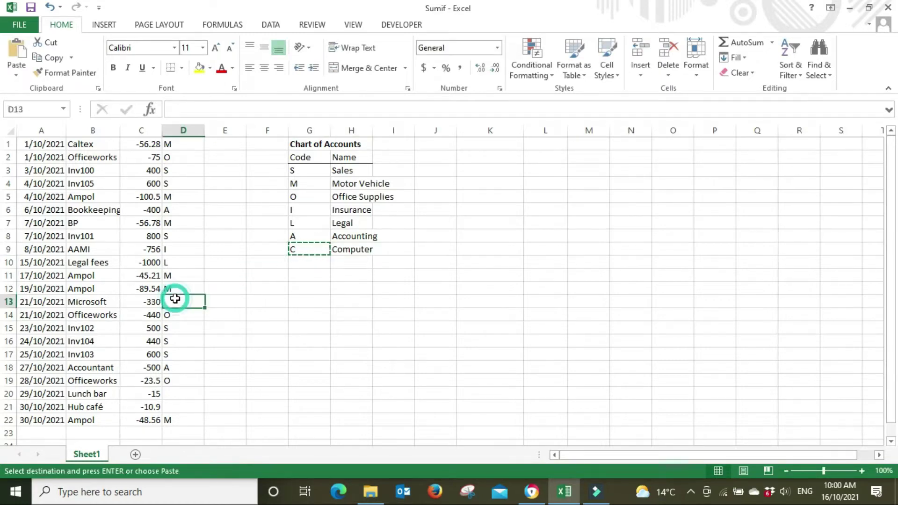
key(ctrl+v)
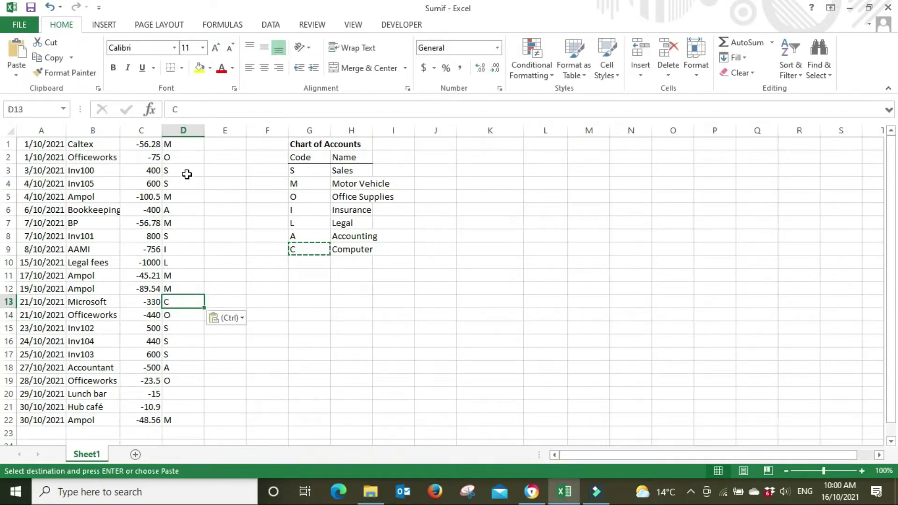
Add an account in row 10 of the chart of accounts with code "F" and name "Food".
click(179, 395)
click(300, 262)
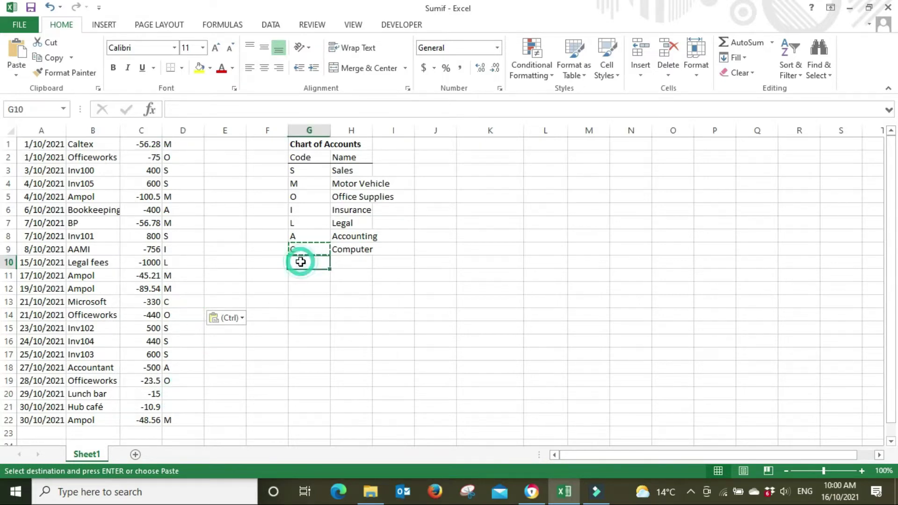
text(F)
key(Tab)
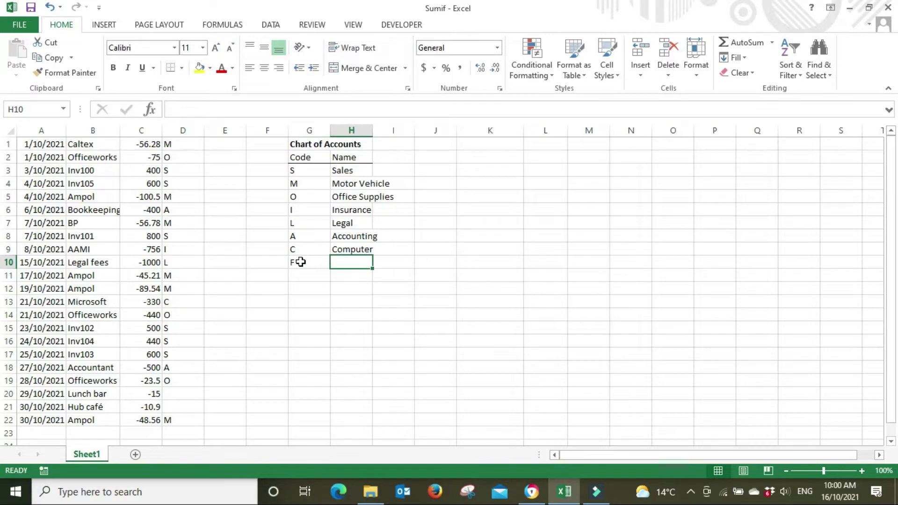
text(Food)
Copy the Food code "F" into column D for the Lunch bar and Hub café transactions in rows 20 and 21.
click(300, 262)
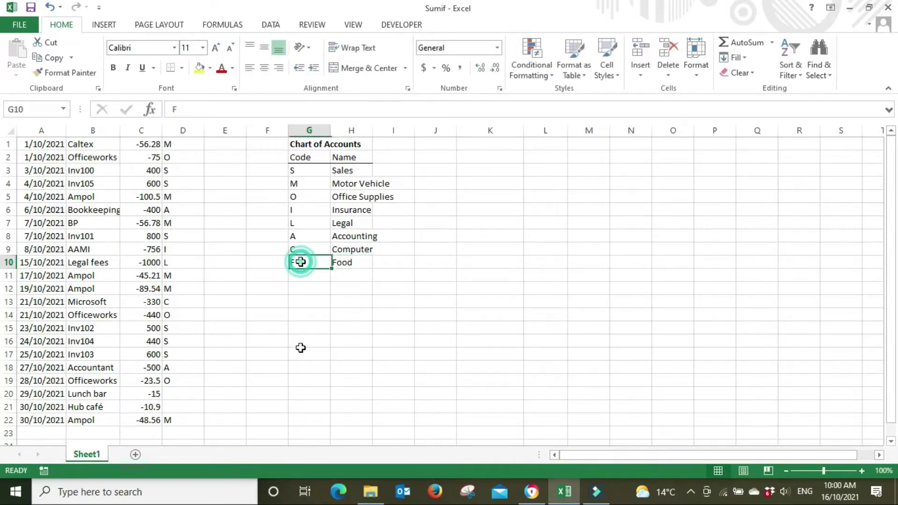
key(ctrl+c)
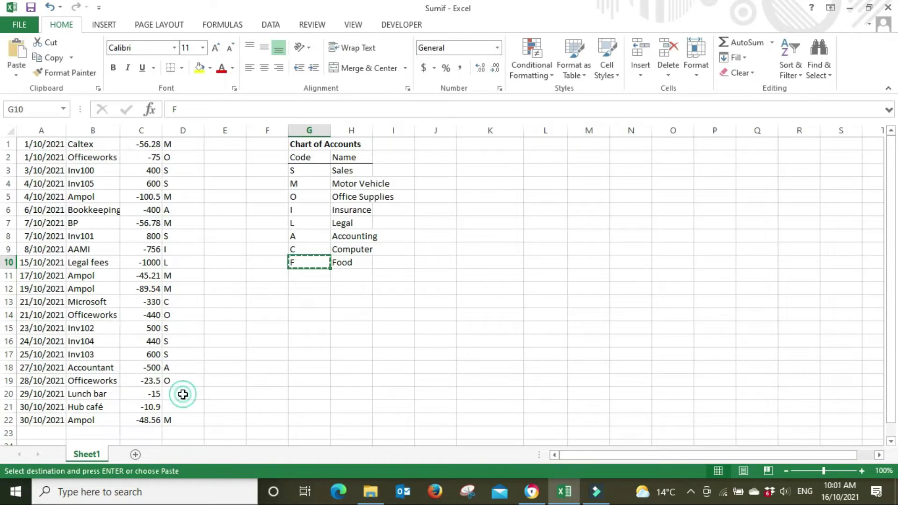
click(182, 393)
key(ctrl+v)
click(182, 406)
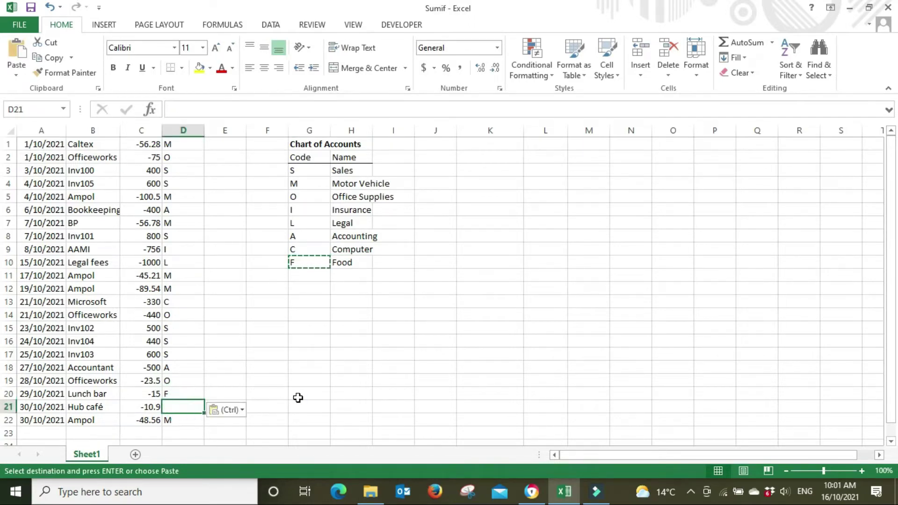
key(ctrl+v)
key(Escape)
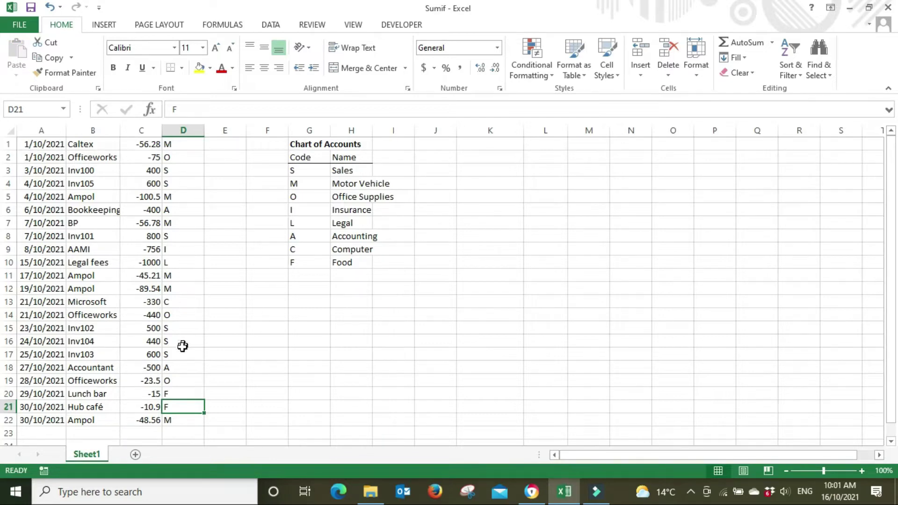
click(315, 331)
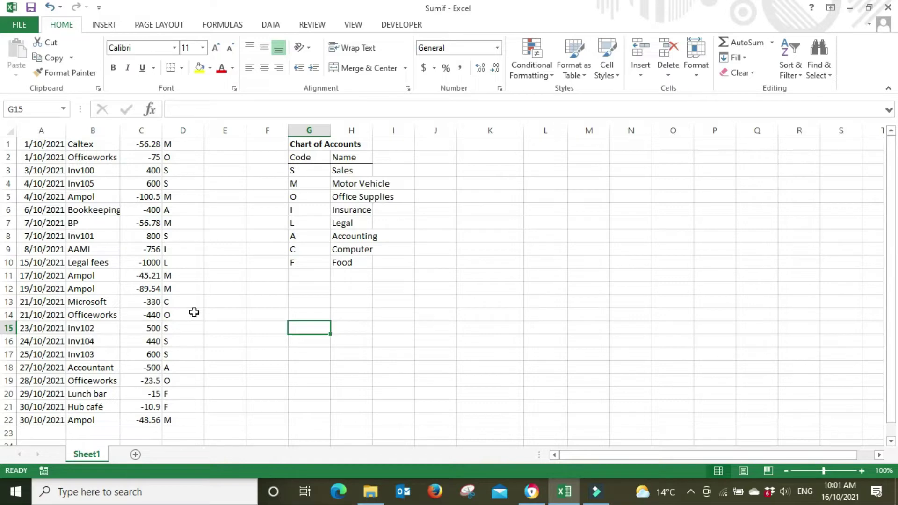
click(262, 288)
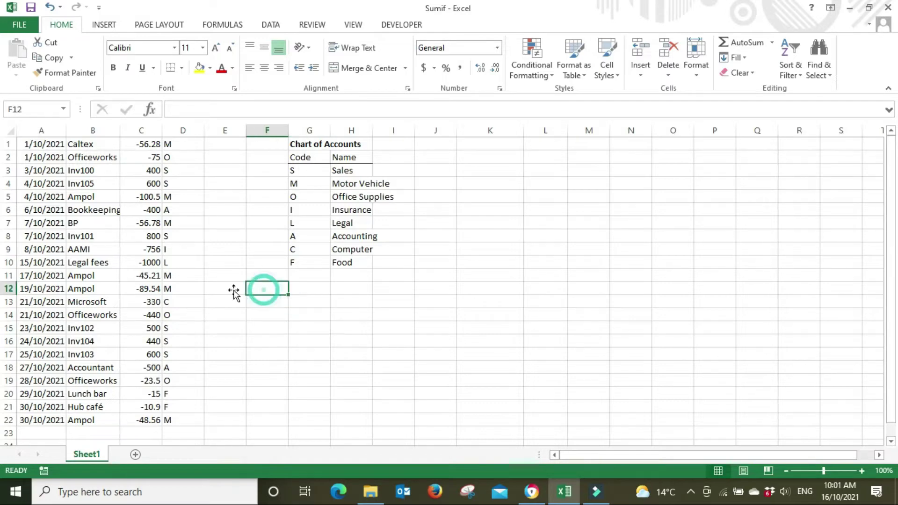
click(198, 289)
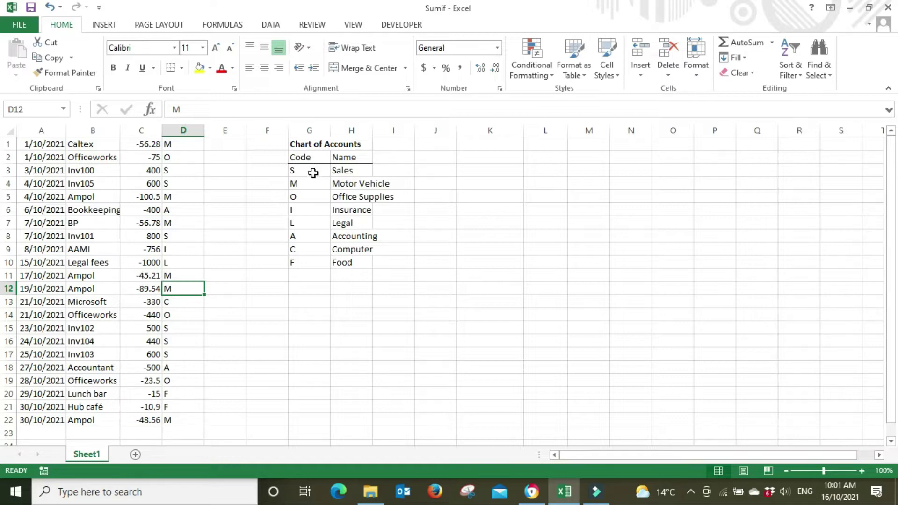
click(188, 140)
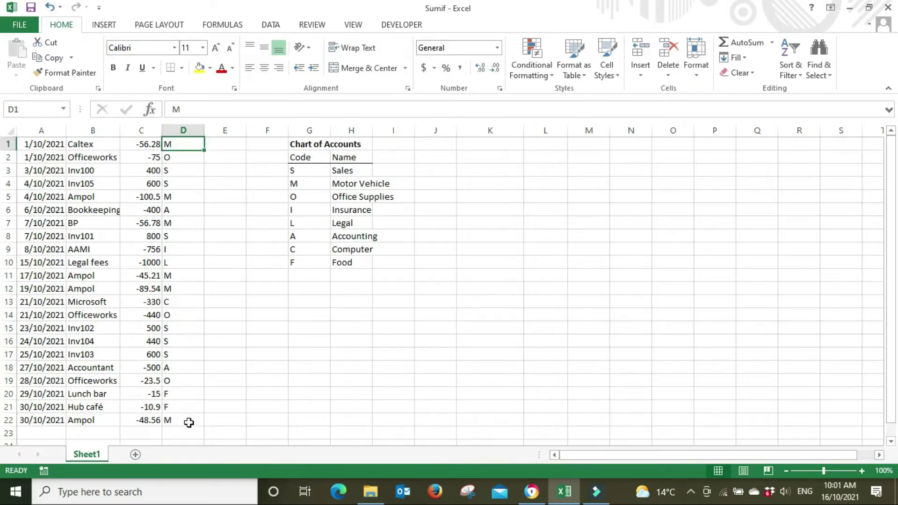
drag(188, 422, 197, 140)
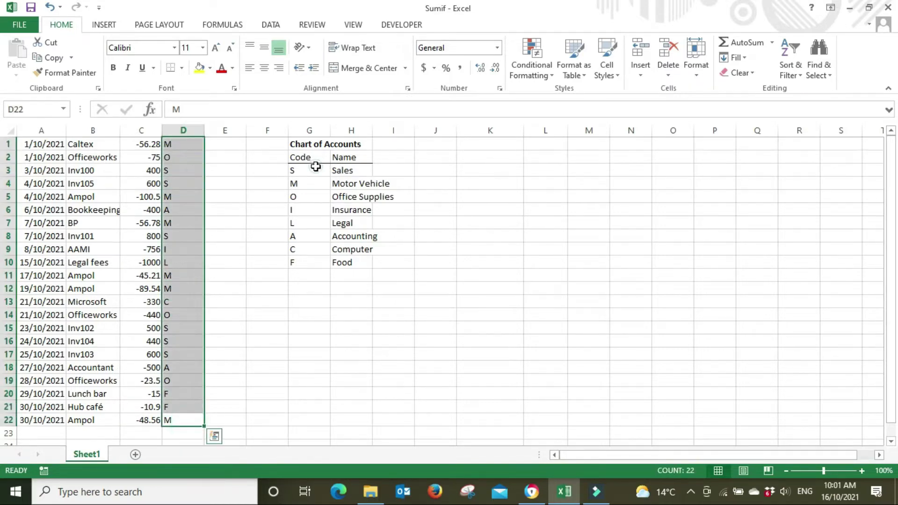
drag(315, 167, 321, 269)
click(377, 327)
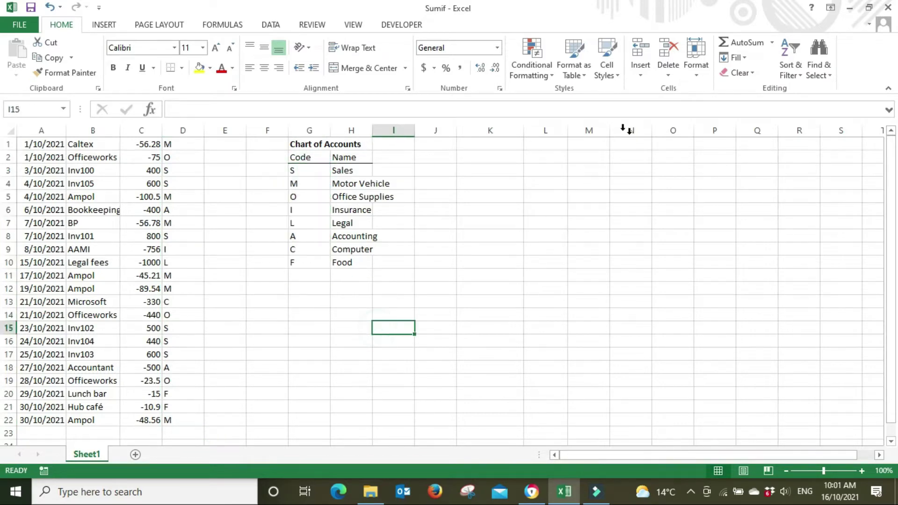
Enter the heading "Profit & Loss" in cell L1 and make it bold.
click(537, 140)
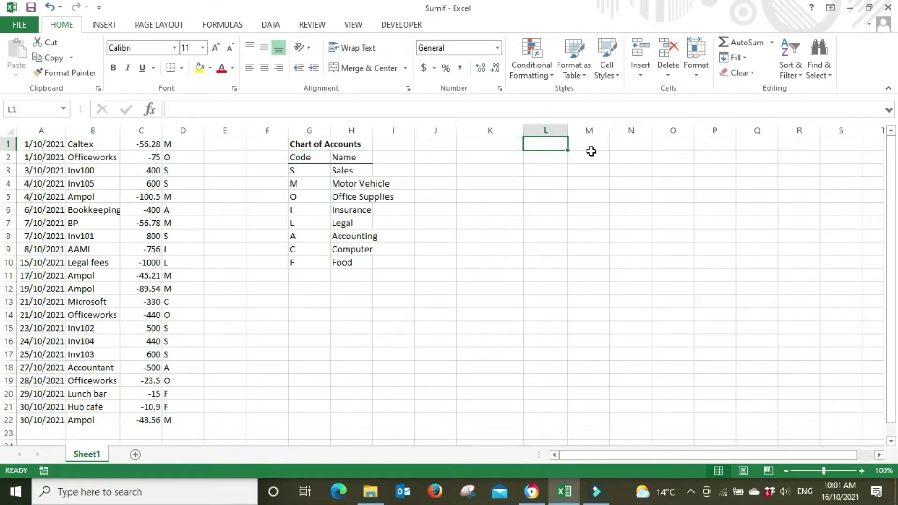
text(Profit &)
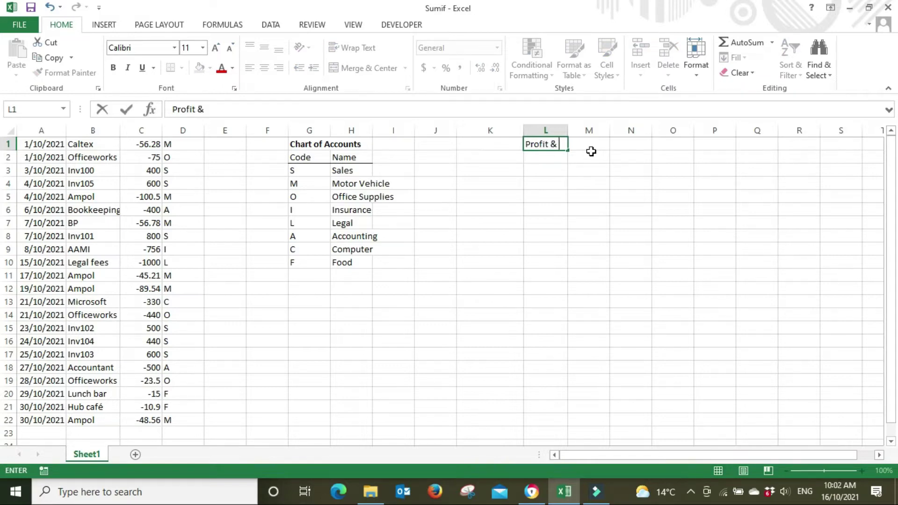
text(ss)
key(Return)
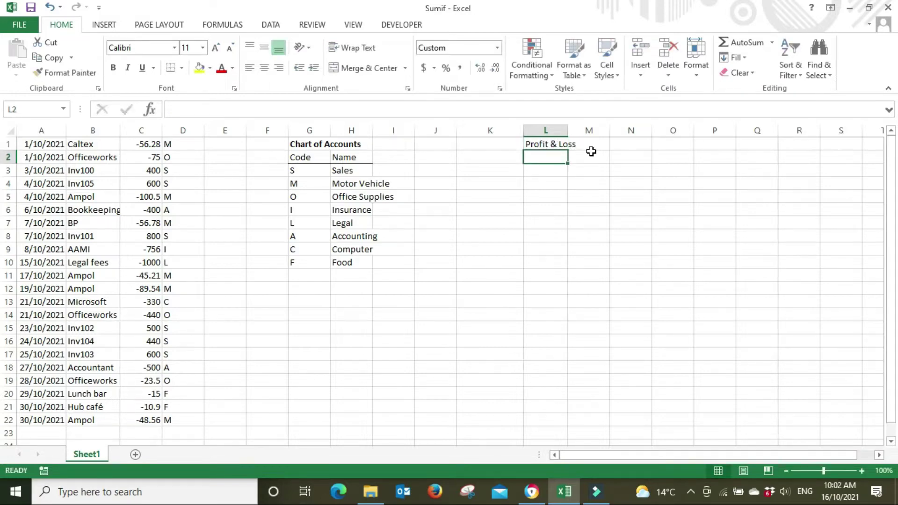
click(546, 145)
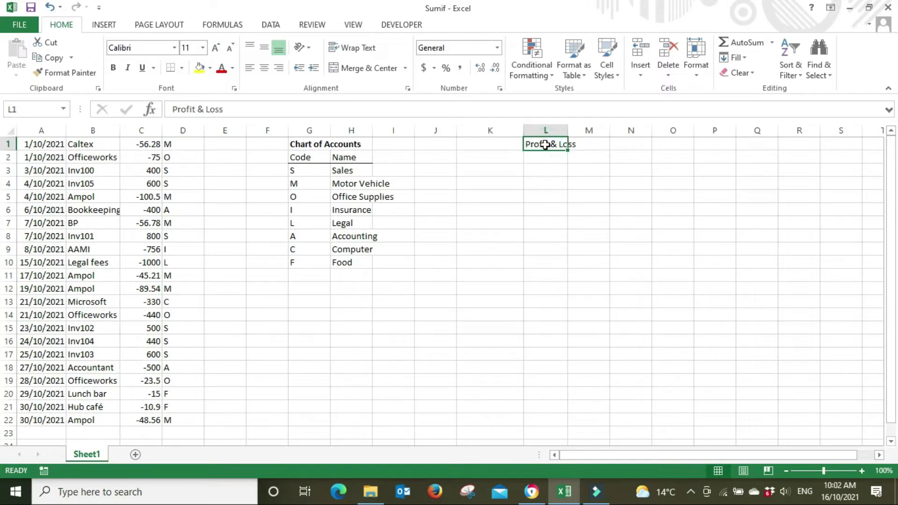
key(ctrl+b)
click(552, 220)
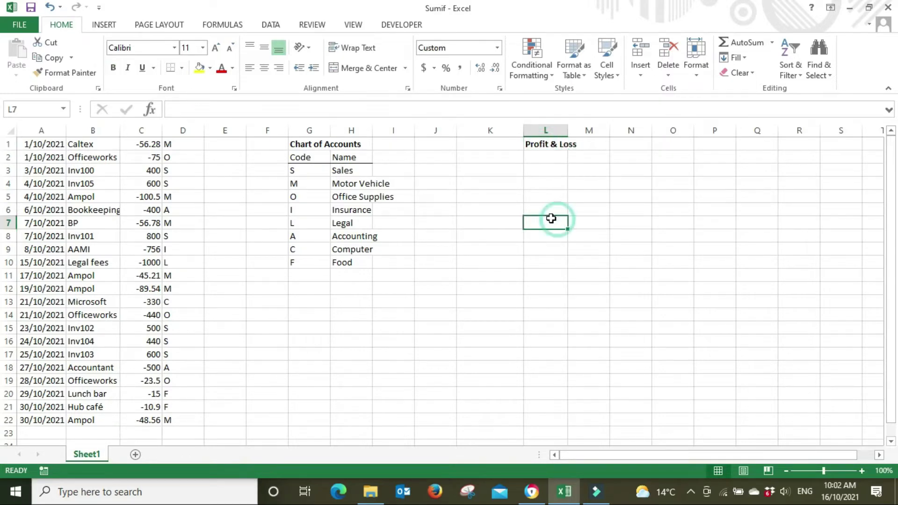
Copy the account name "Sales" from the chart of accounts into cell L2 under the Profit & Loss heading.
click(358, 172)
key(ctrl+c)
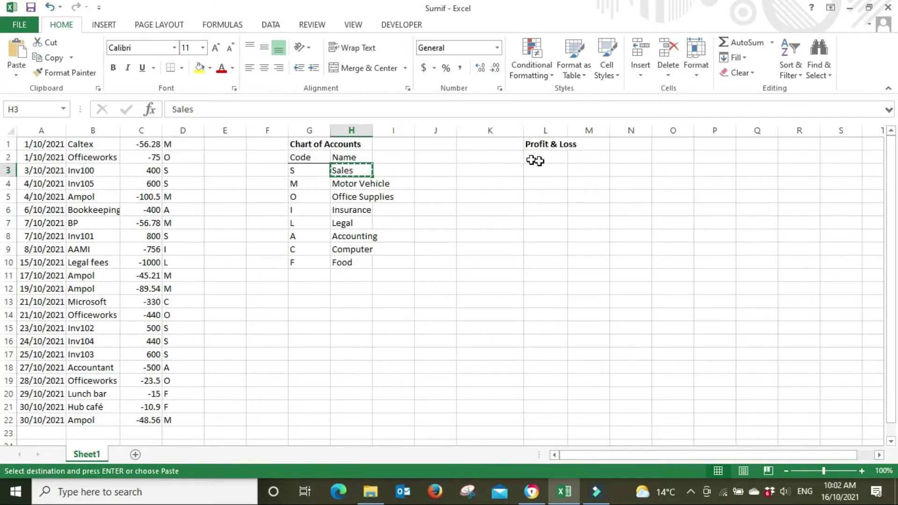
click(538, 159)
key(ctrl+v)
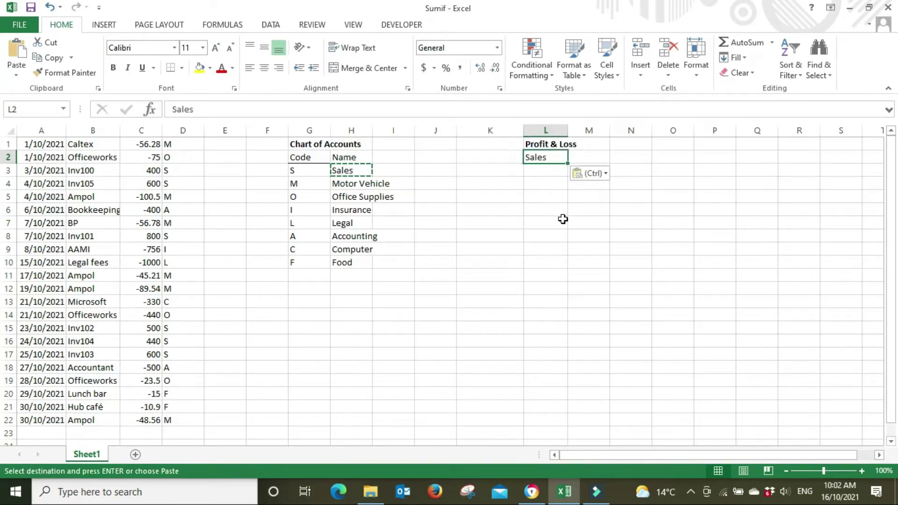
Copy the expense account names from Motor Vehicle to Food (H4:H10) into the Profit & Loss list starting at cell L4.
drag(348, 185, 349, 263)
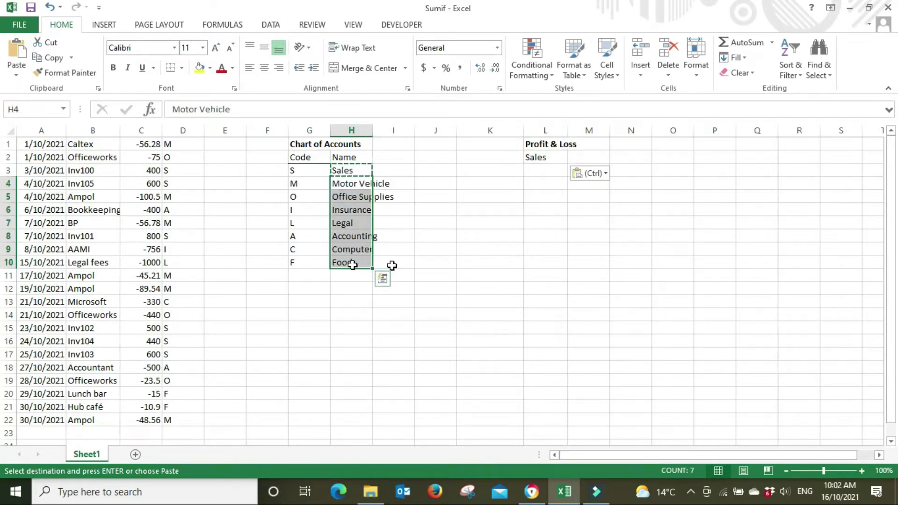
key(ctrl+c)
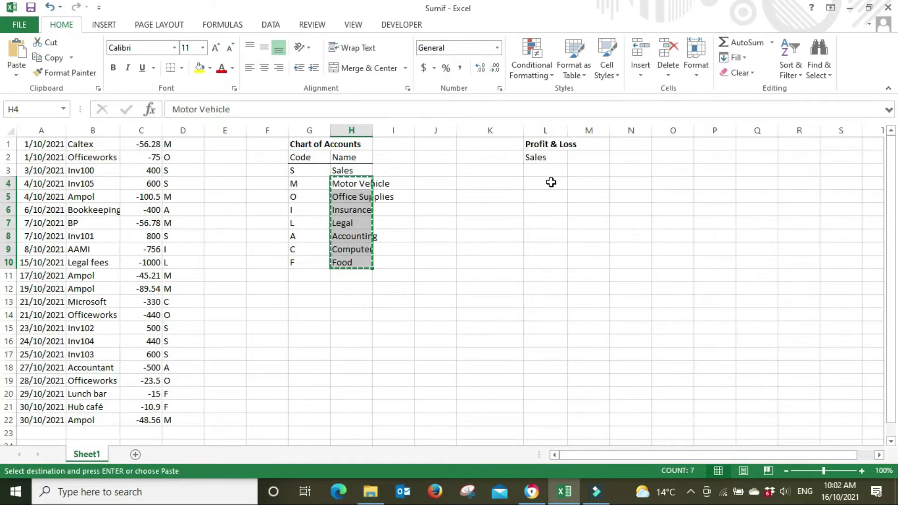
click(551, 183)
key(ctrl+v)
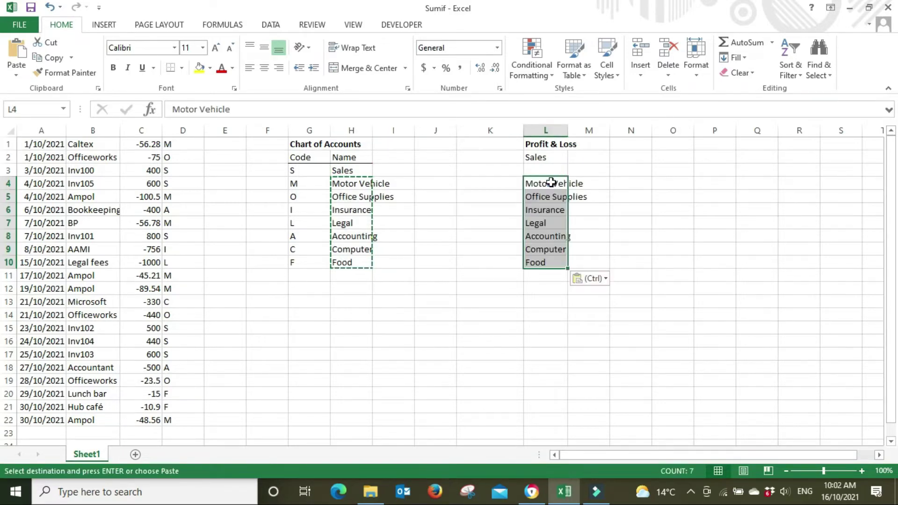
Widen column L to fit the Profit & Loss account names.
double_click(568, 130)
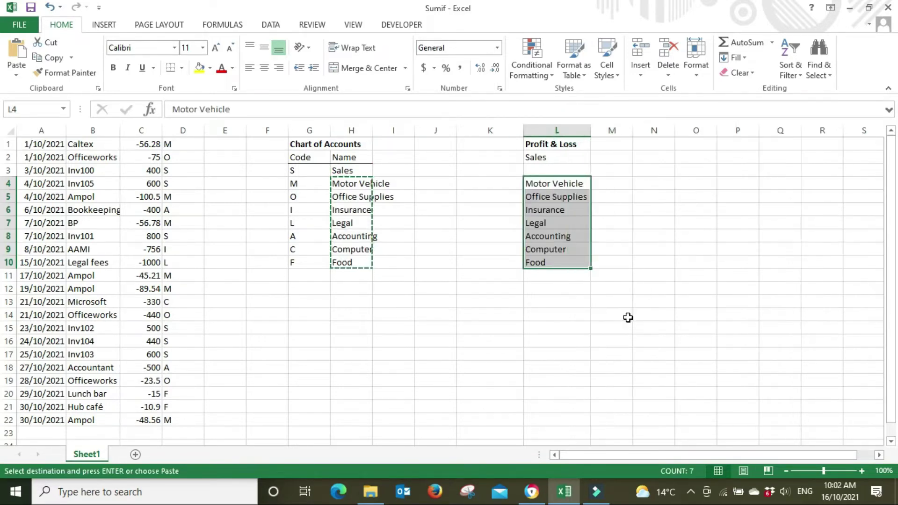
click(626, 316)
click(605, 157)
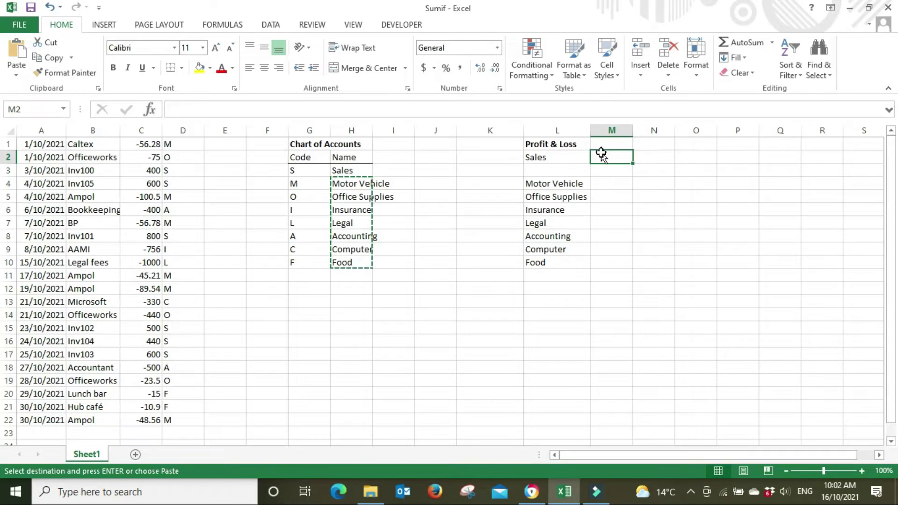
Total the transaction amounts C1:C22 with a SUM formula in cell C23, and clear that total again.
click(147, 434)
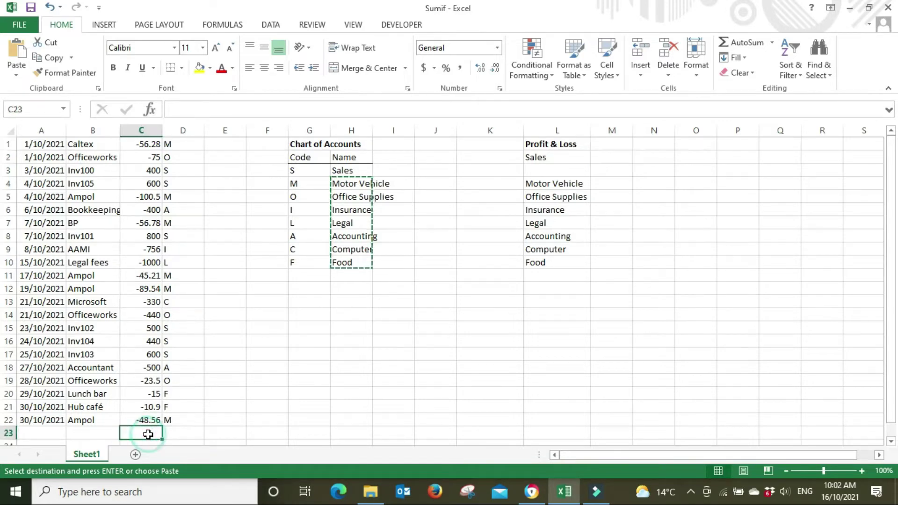
click(745, 43)
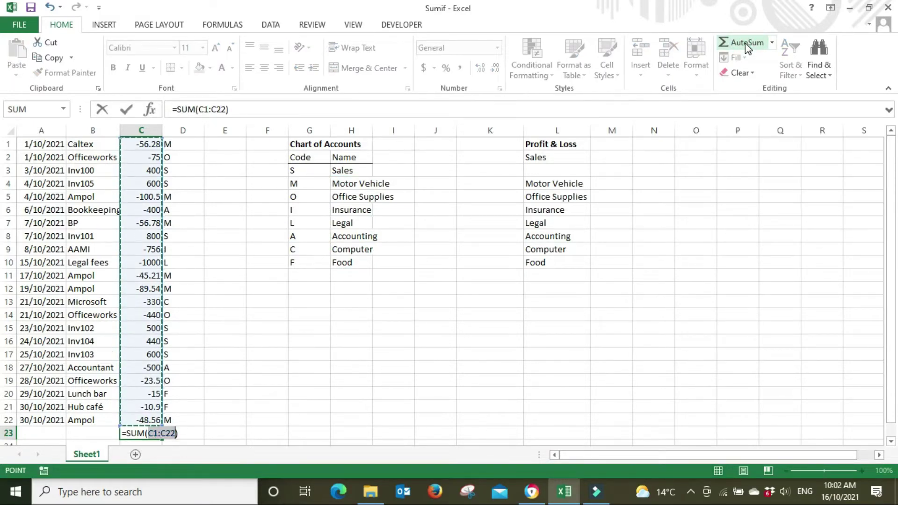
key(Return)
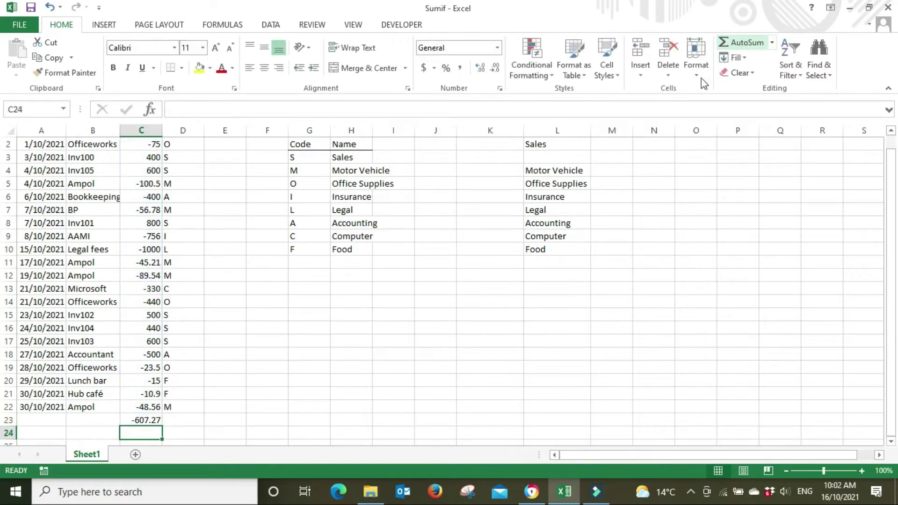
click(151, 422)
key(Delete)
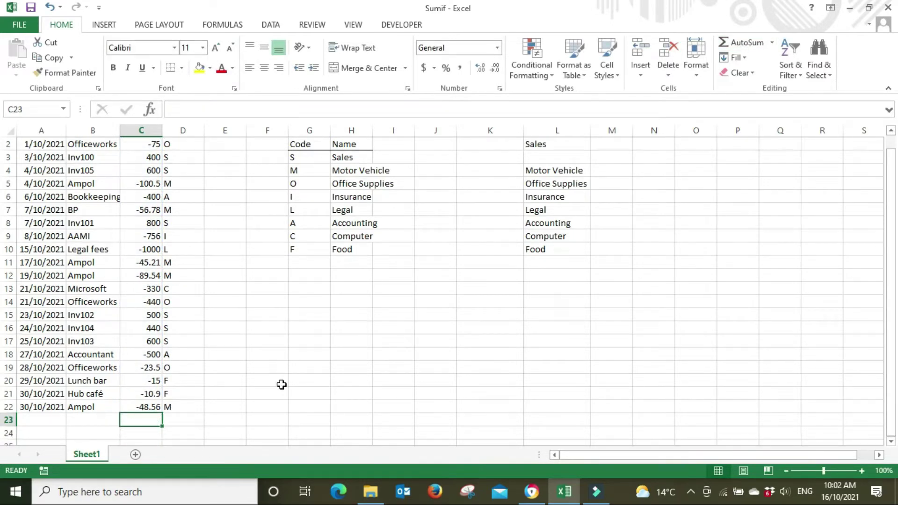
scroll(282, 383, up, 1)
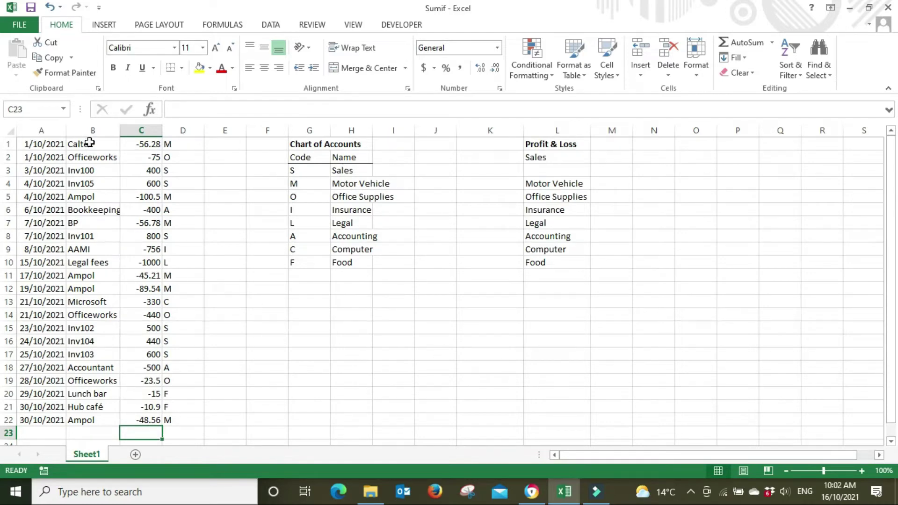
Review the transaction codes in column D against the Sales code and name in the chart of accounts.
click(186, 156)
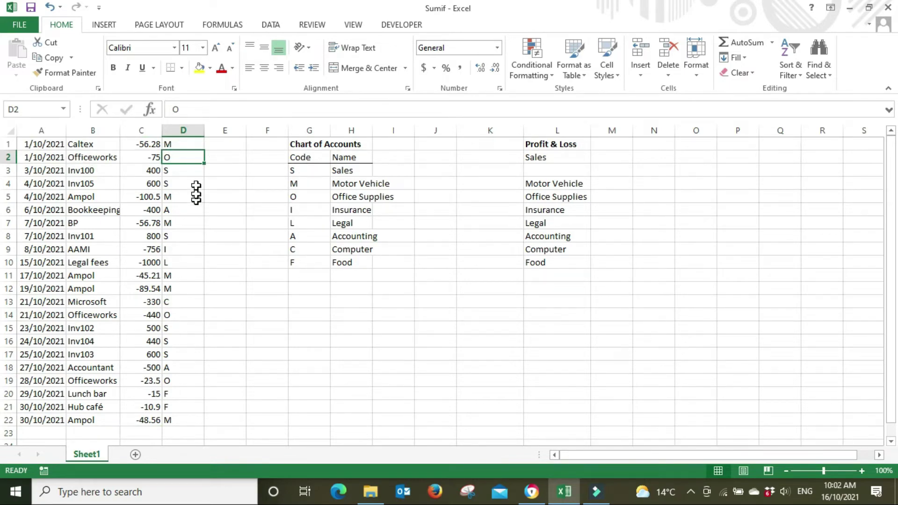
click(182, 174)
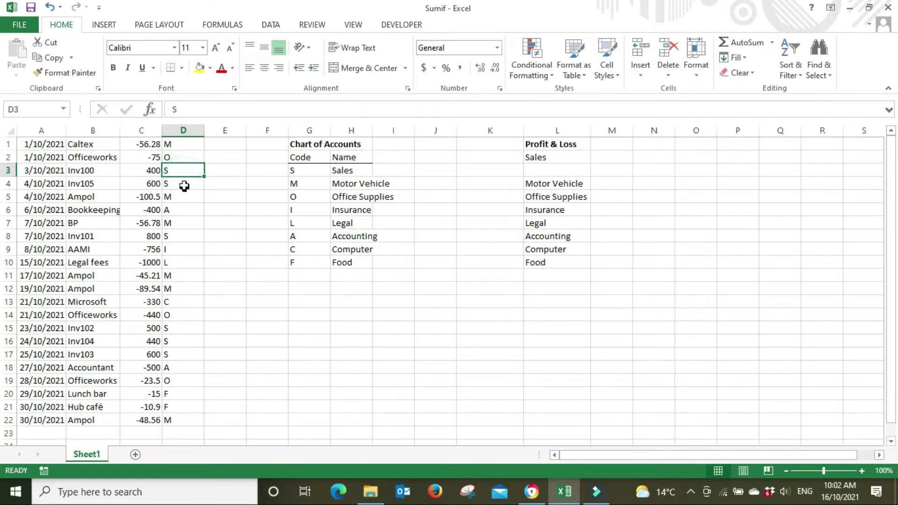
click(182, 185)
click(182, 197)
click(182, 209)
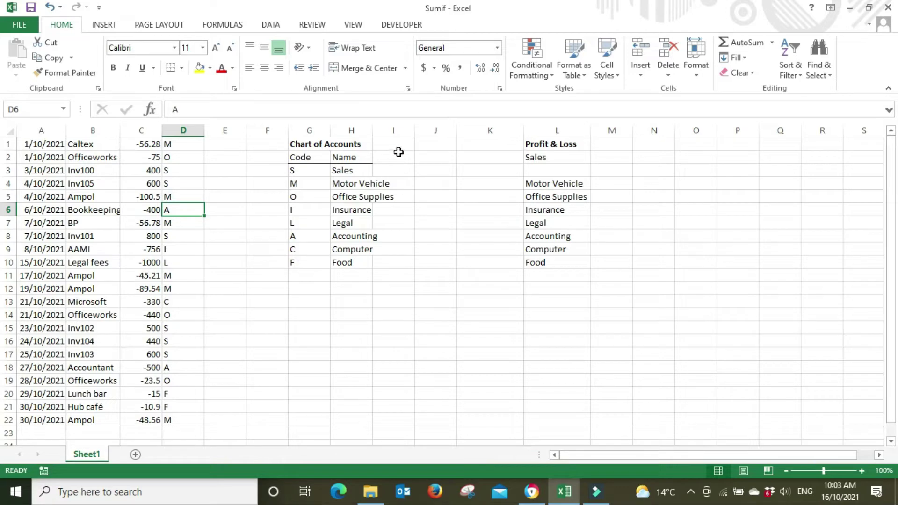
click(614, 158)
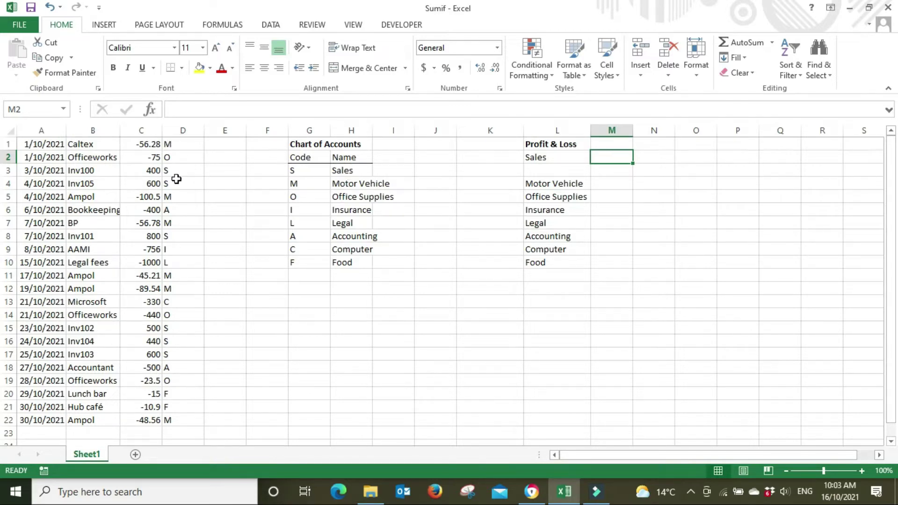
drag(320, 169, 343, 171)
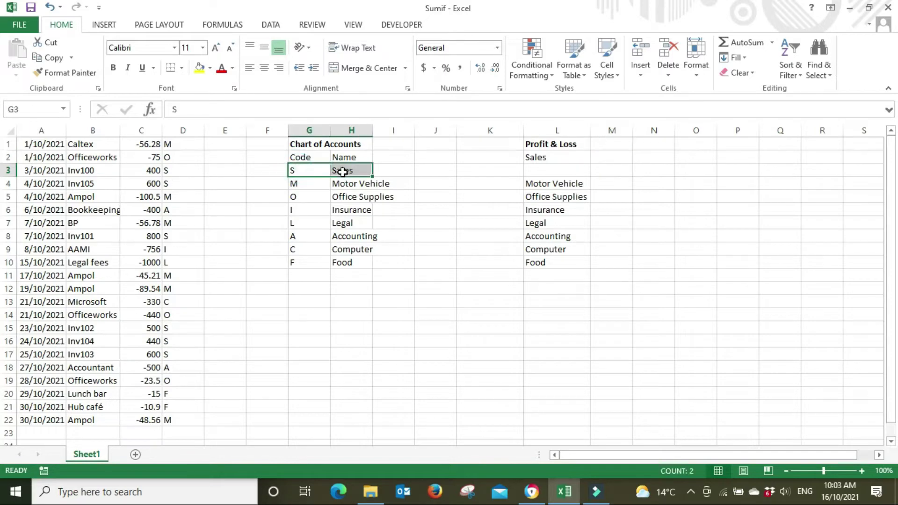
click(183, 130)
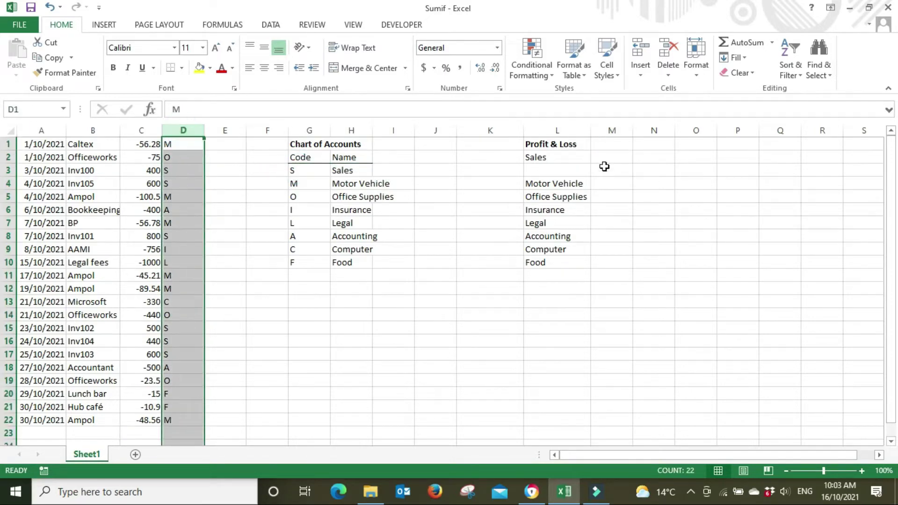
Enter the formula =SUMIF(D:D,G3,C:C) in cell M2 to total the Sales transactions.
click(612, 153)
text(=)
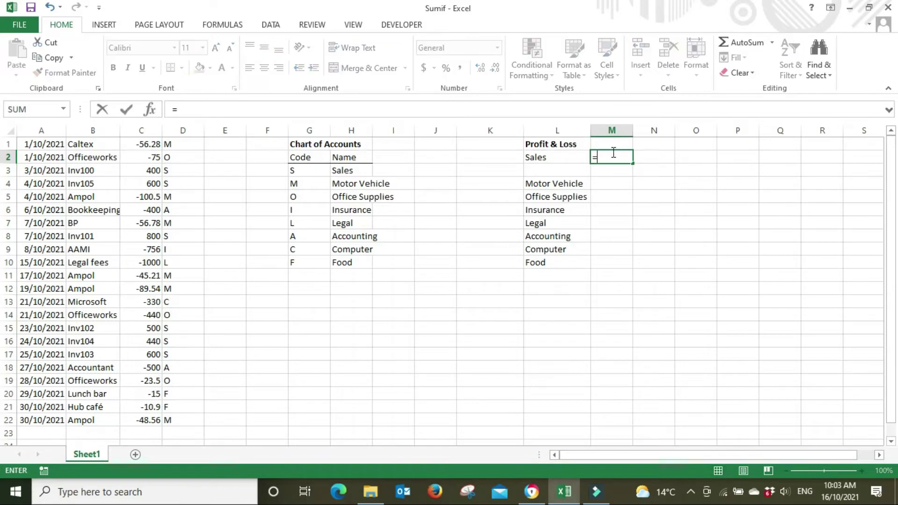
text(sumif)
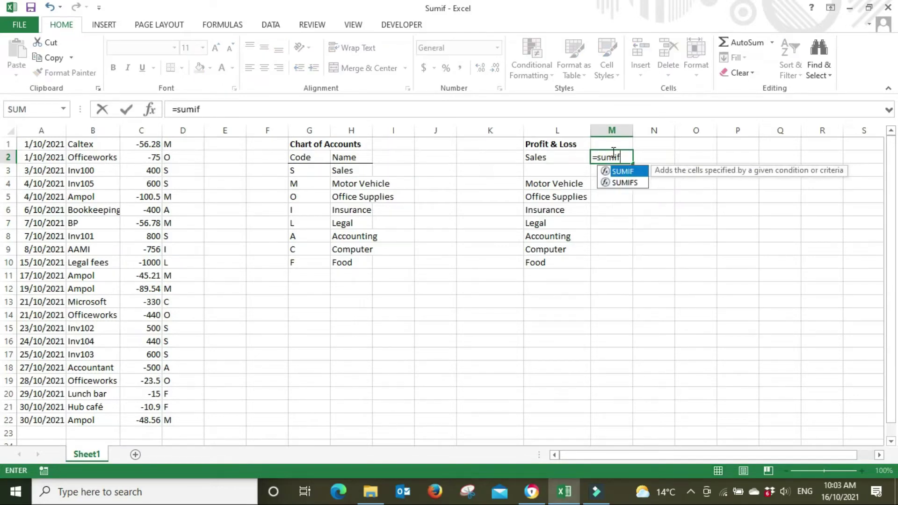
text(()
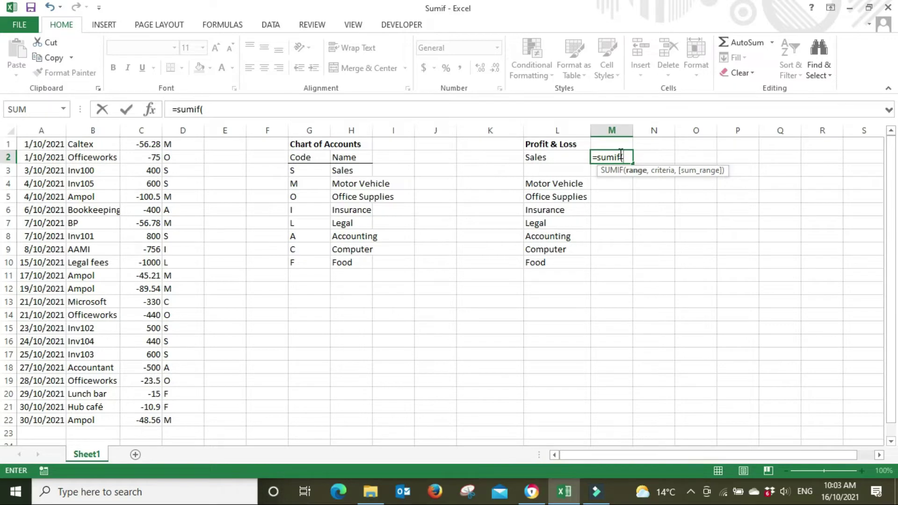
click(183, 131)
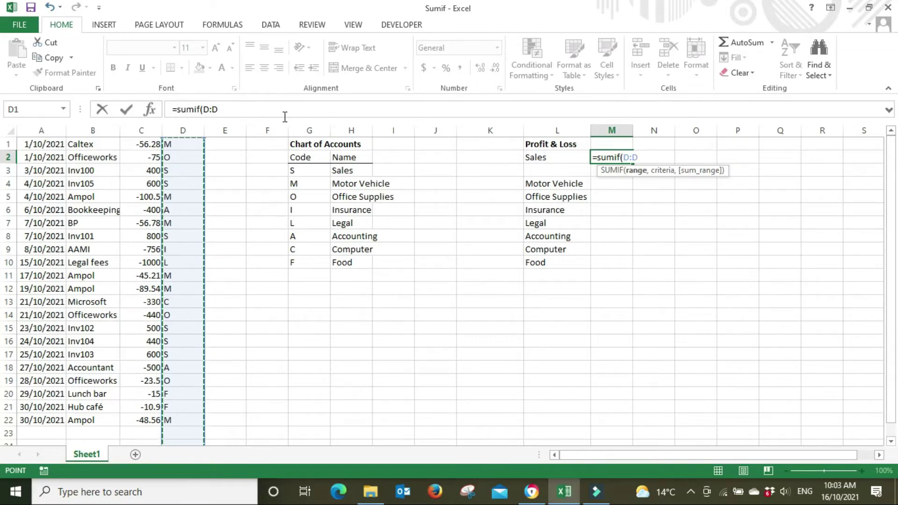
text(,)
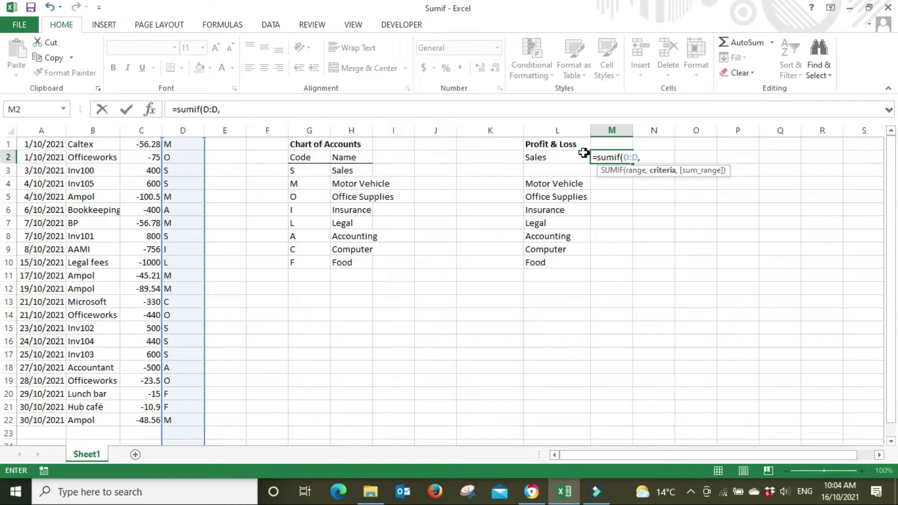
click(309, 172)
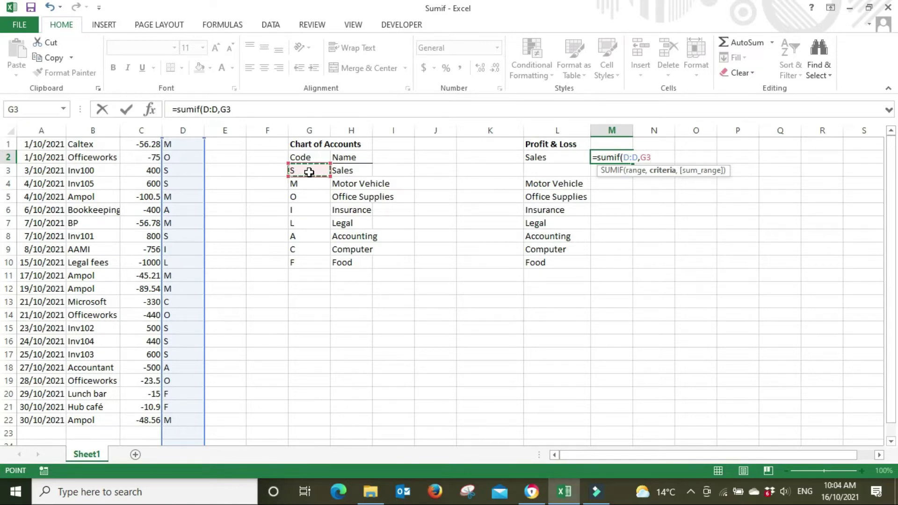
text(,)
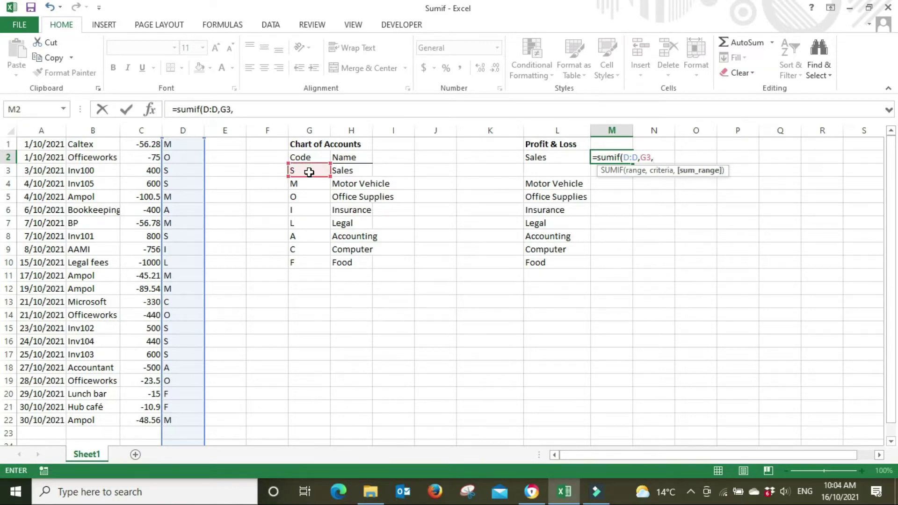
click(150, 131)
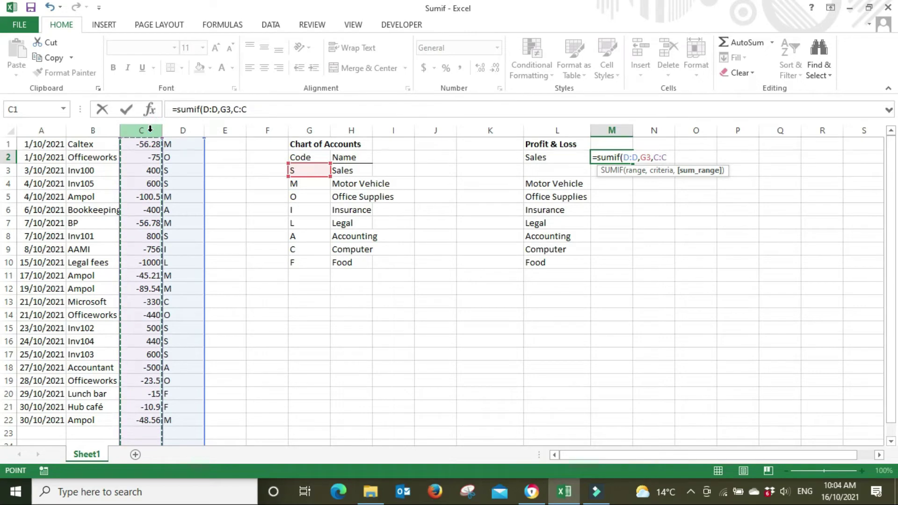
text())
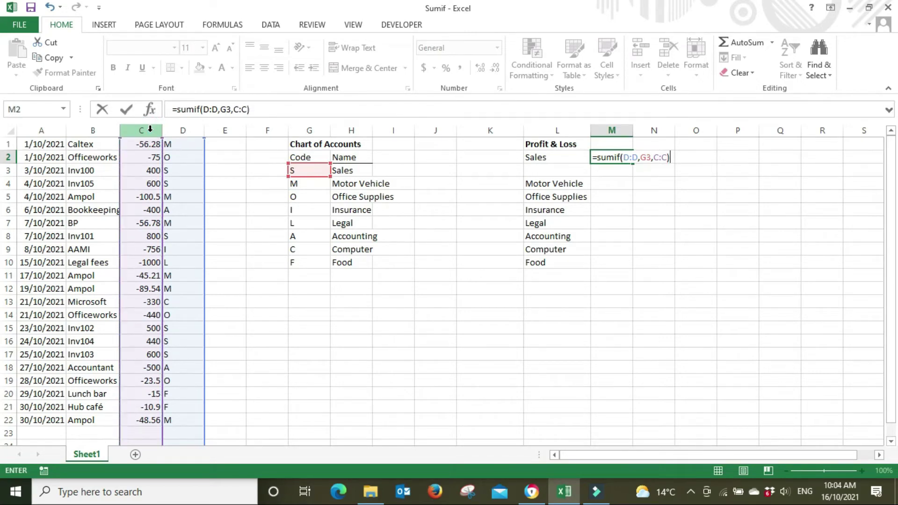
key(Return)
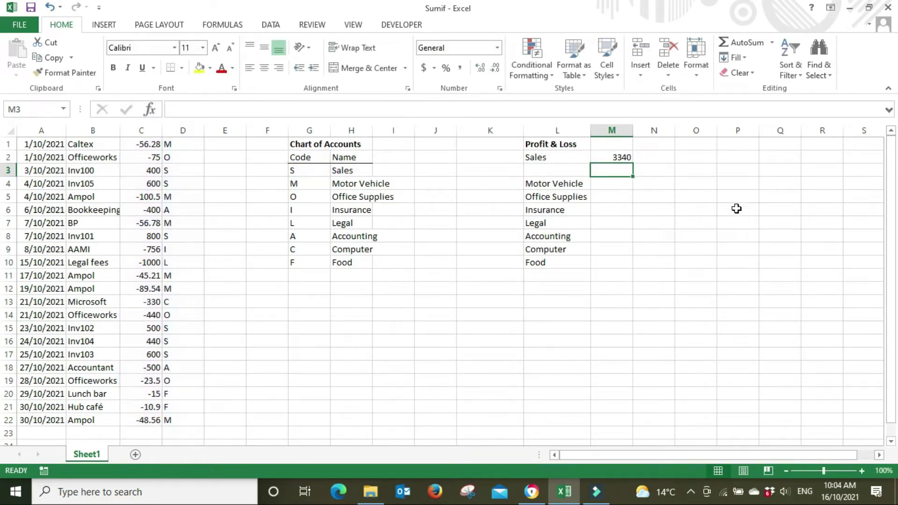
Format column M with the comma number style and no decimal places.
click(612, 127)
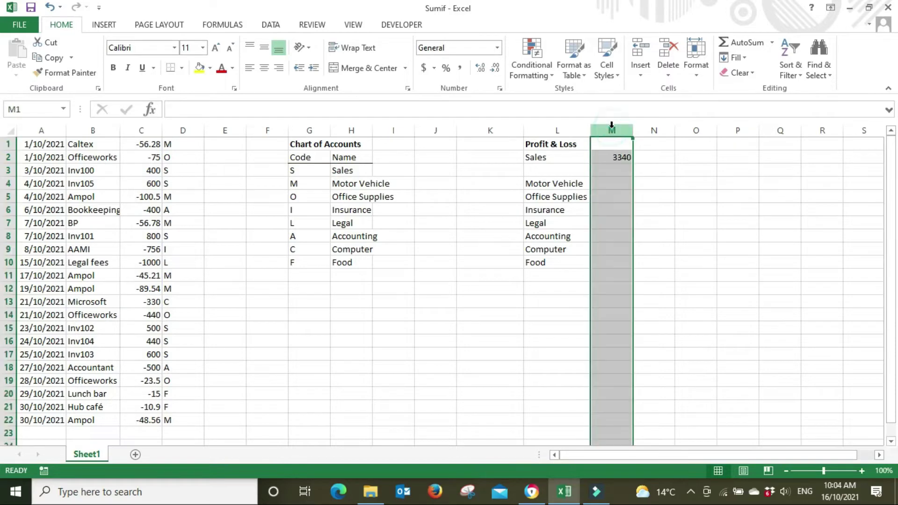
click(461, 68)
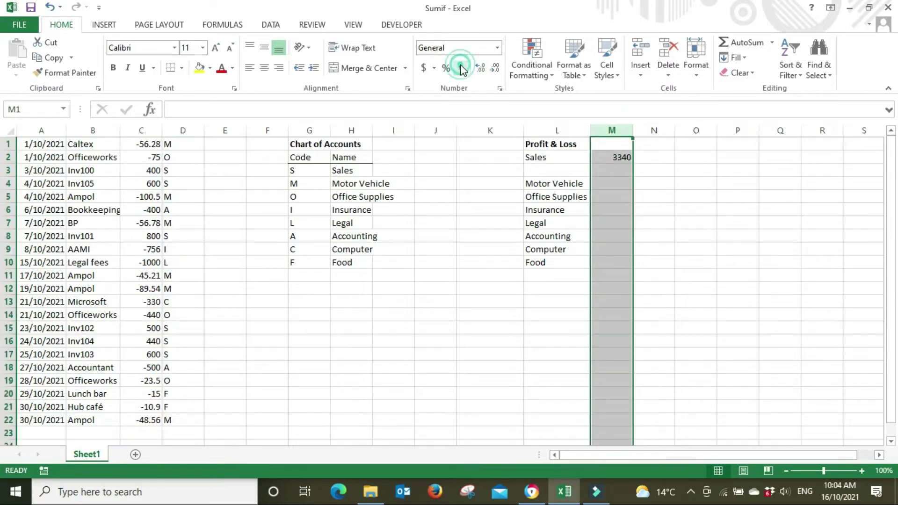
click(497, 71)
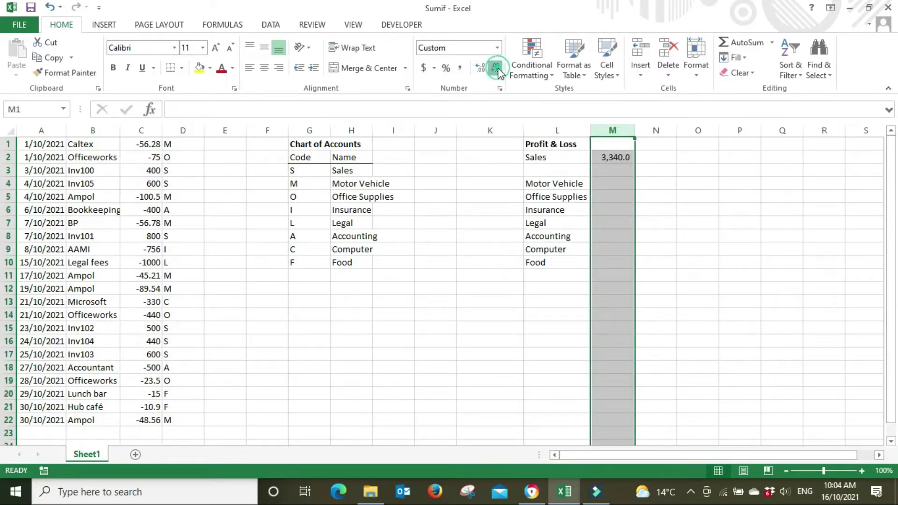
click(497, 70)
click(735, 293)
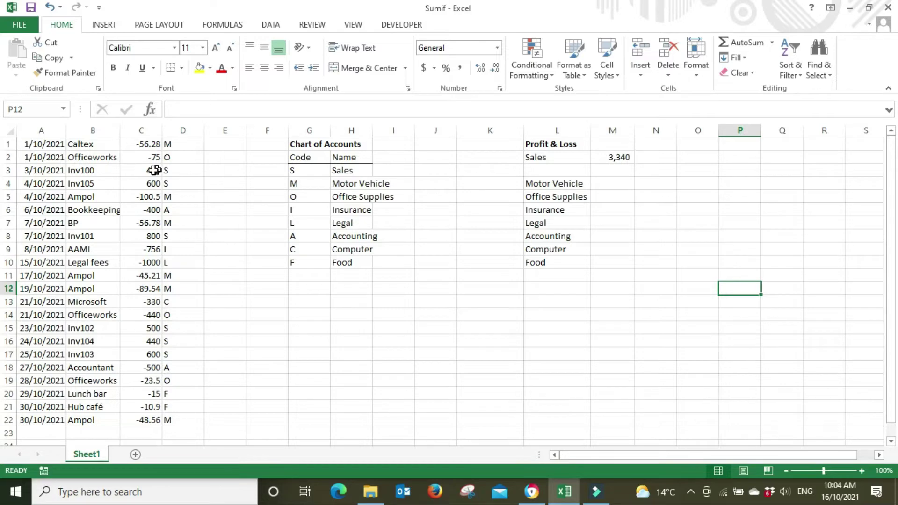
Check the Sales total in M2 against the sum of the S-coded amounts in C3, C4, C8 and C15 to C17.
click(183, 131)
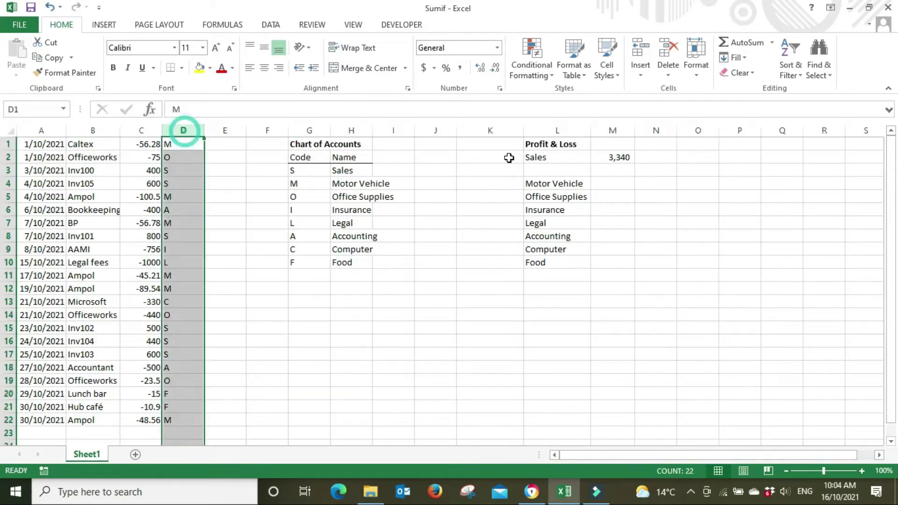
click(622, 159)
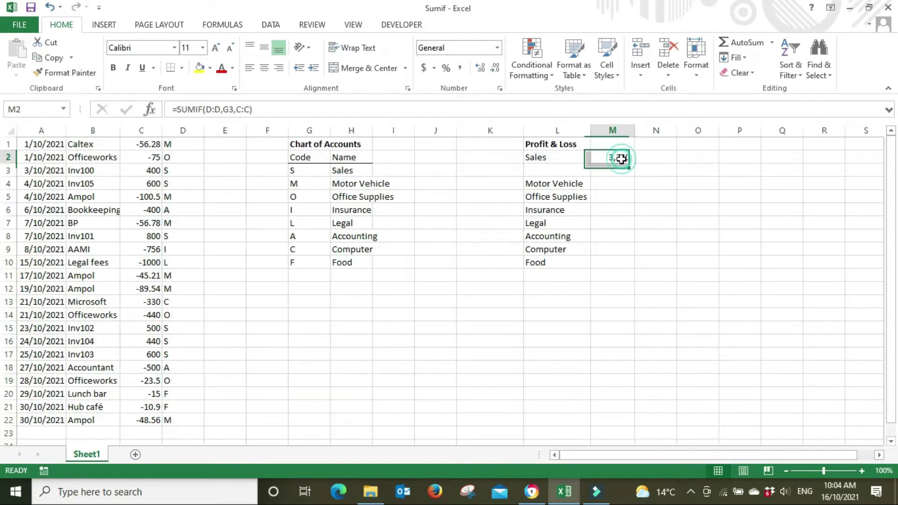
click(135, 171)
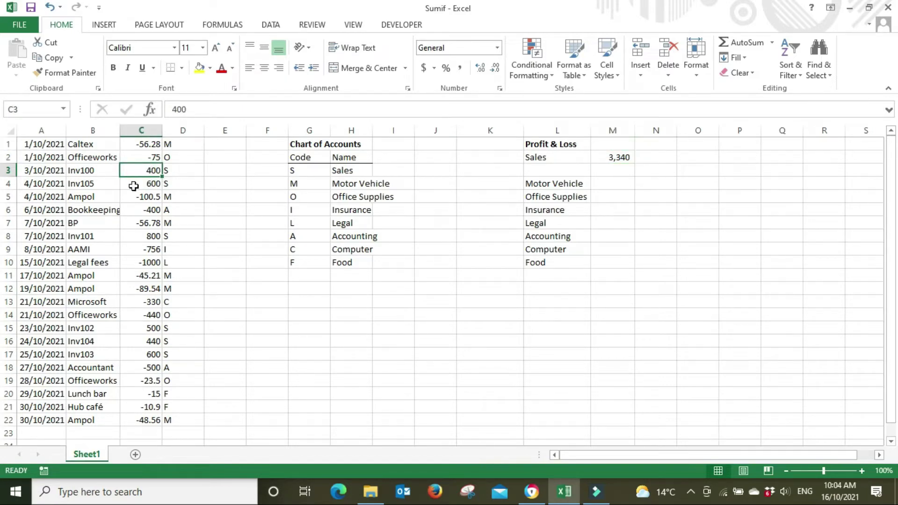
ctrl+click(138, 185)
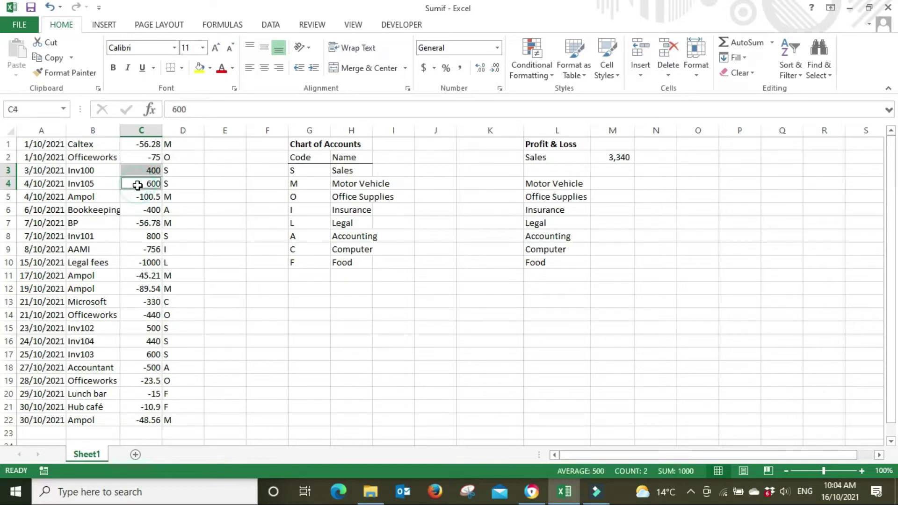
ctrl+click(147, 235)
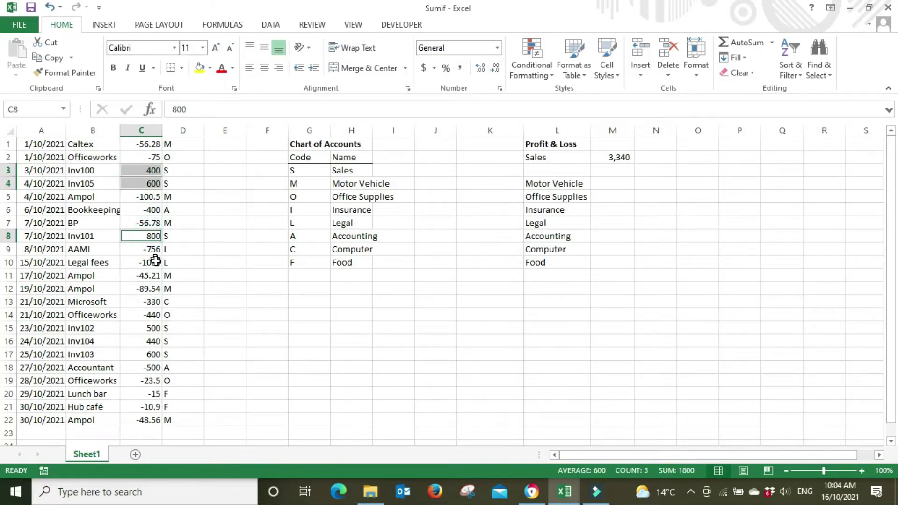
ctrl+click(153, 328)
ctrl+click(150, 341)
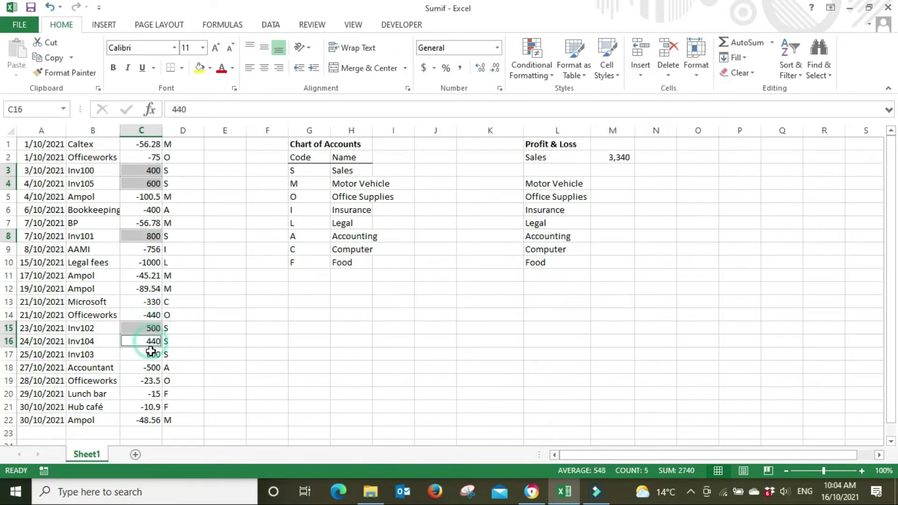
ctrl+click(151, 356)
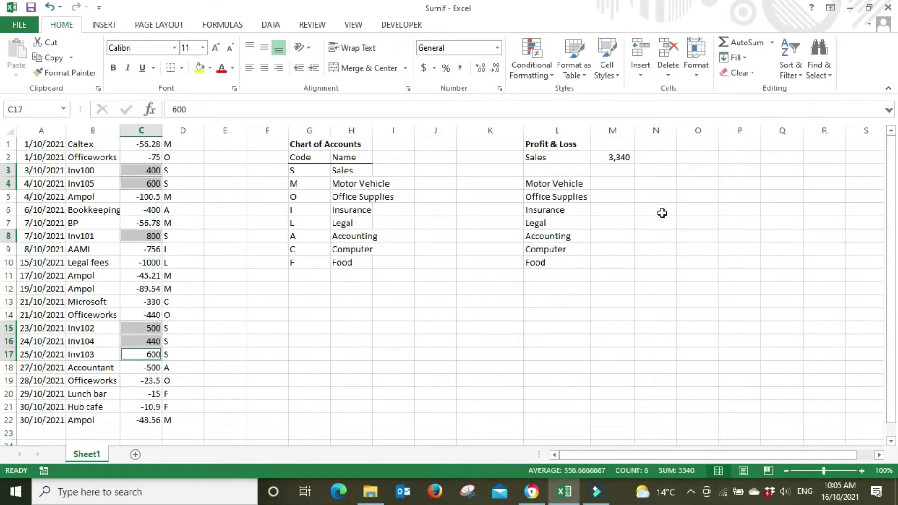
click(661, 271)
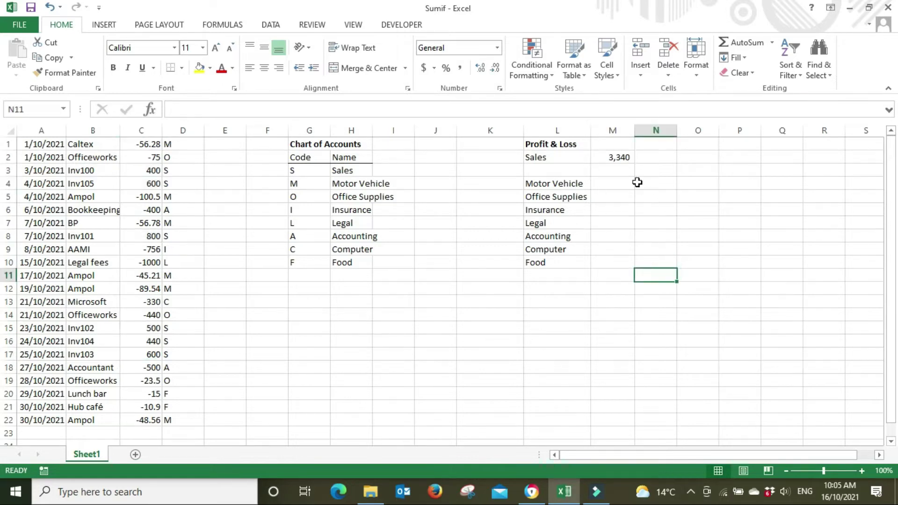
Copy the Sales SUMIF formula from M2 into M4 on the Motor Vehicle row.
click(616, 159)
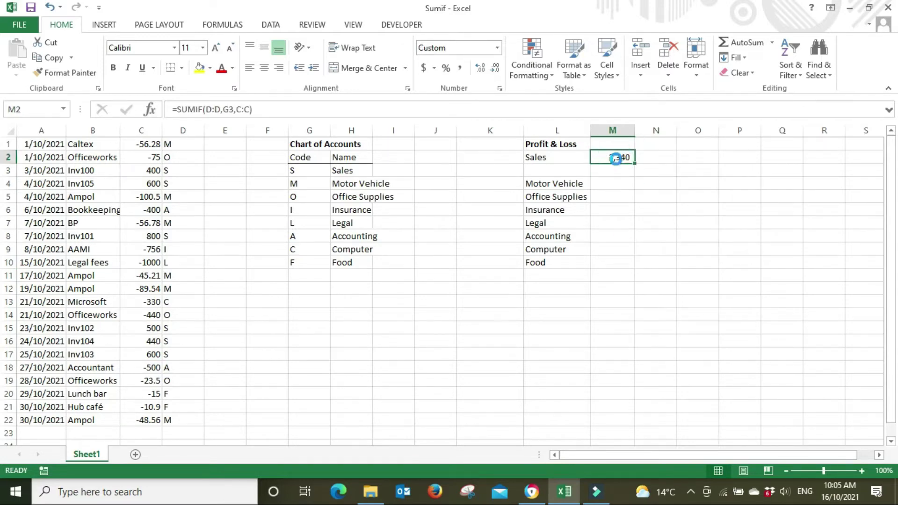
key(ctrl+c)
click(612, 184)
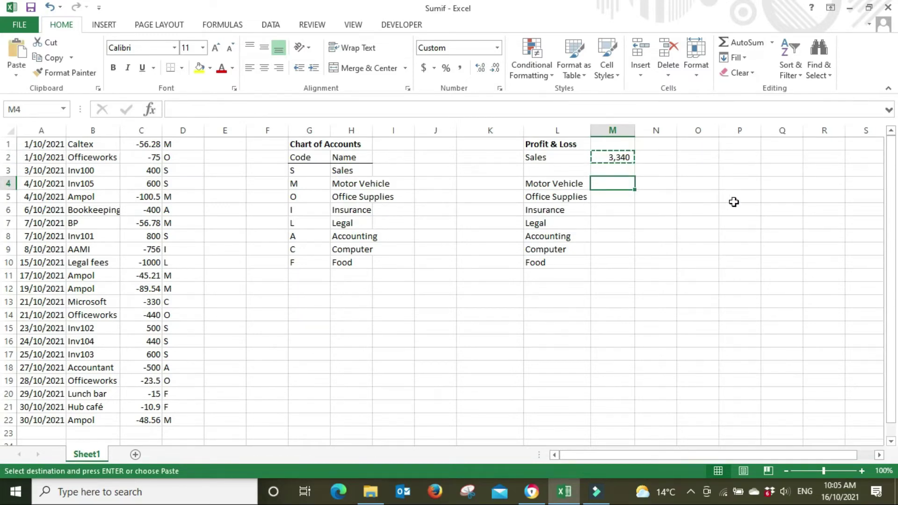
key(ctrl+v)
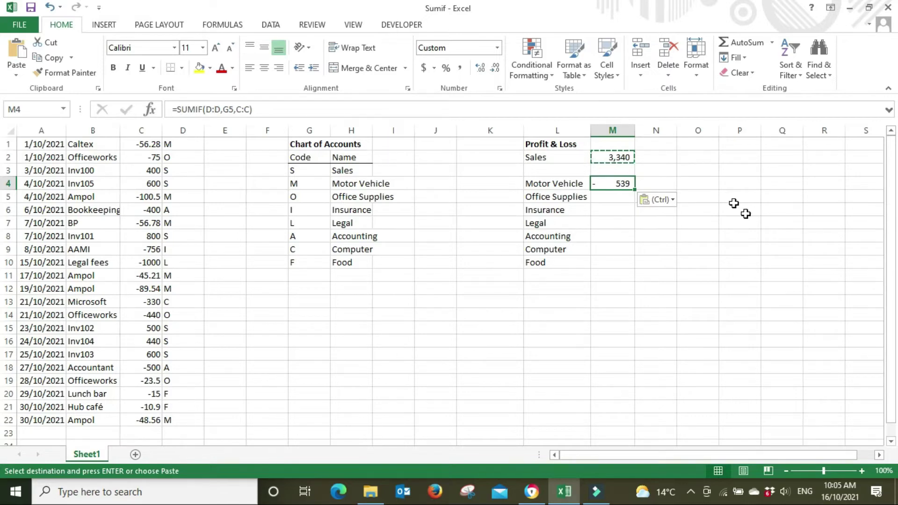
Change the criteria reference in M4's SUMIF formula to G4, the Motor Vehicle code.
double_click(624, 185)
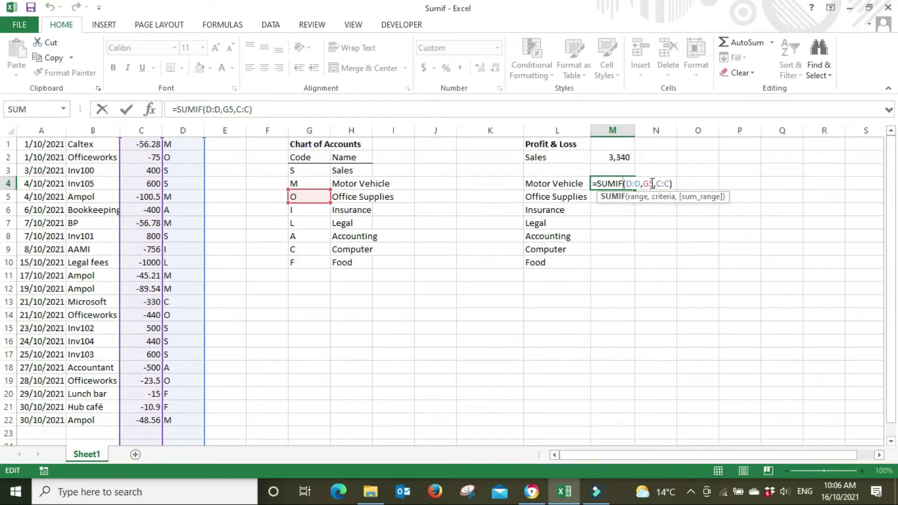
click(654, 184)
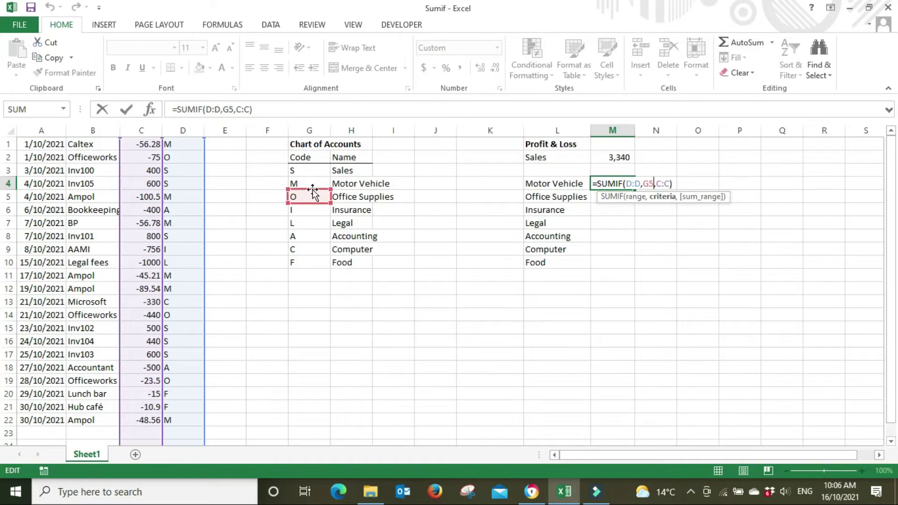
drag(314, 188, 314, 182)
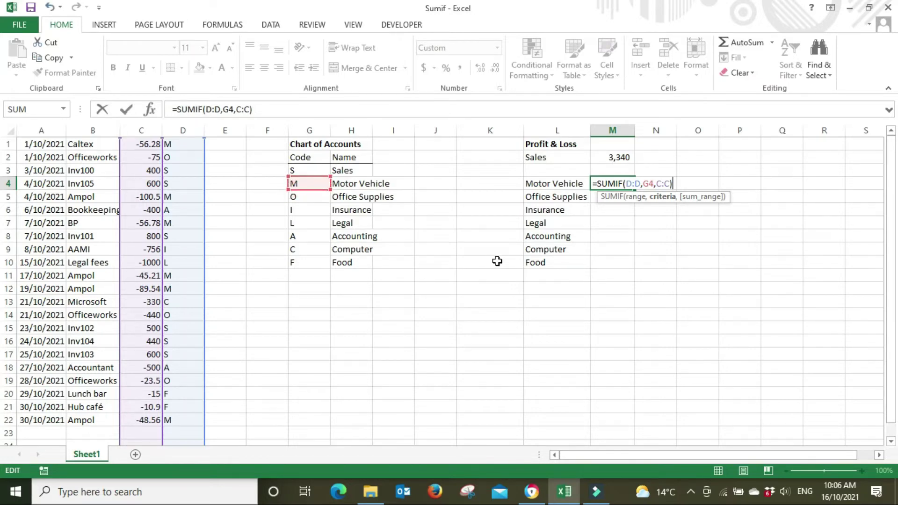
key(Return)
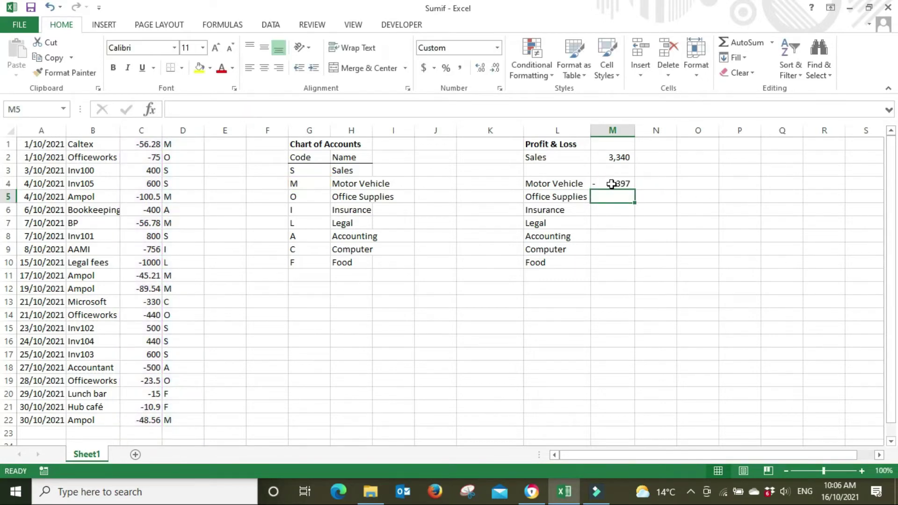
Check the Motor Vehicle total in M4 against the sum of the M-coded amounts in C1, C5, C7, C11, C12 and C22.
click(623, 183)
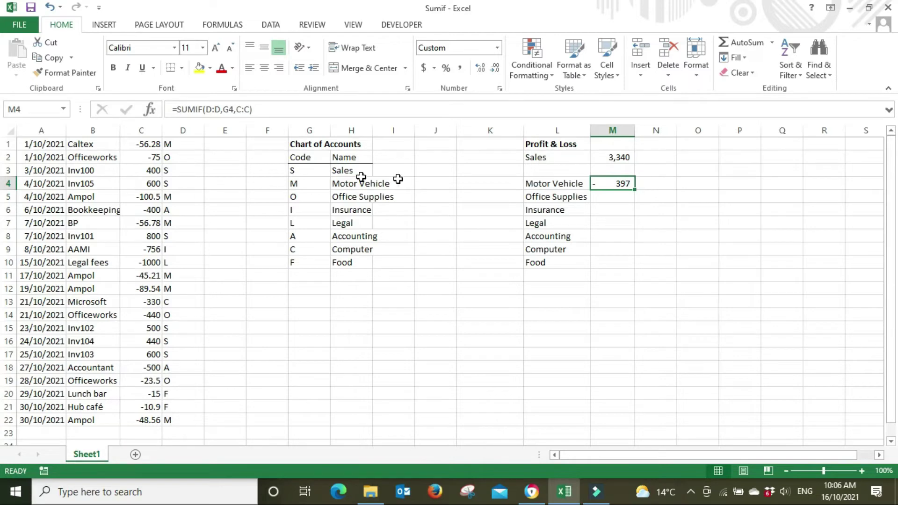
click(148, 143)
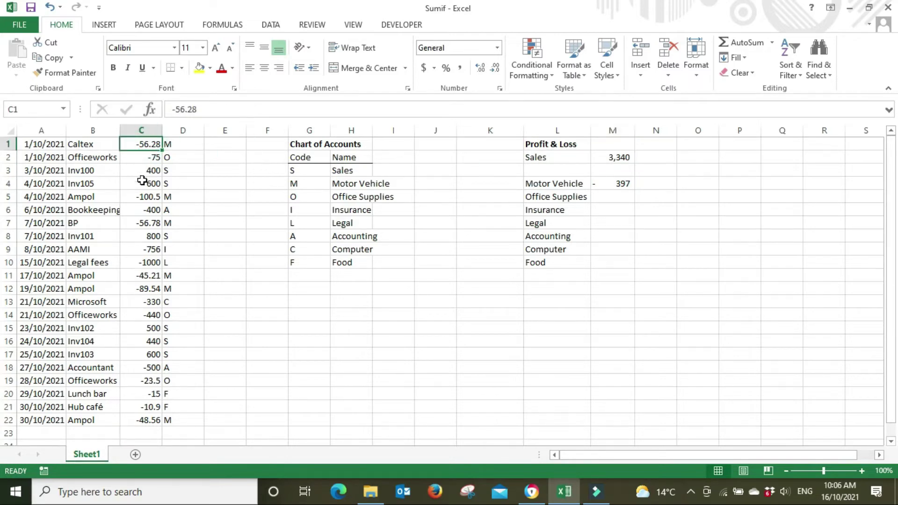
ctrl+click(142, 196)
ctrl+click(144, 224)
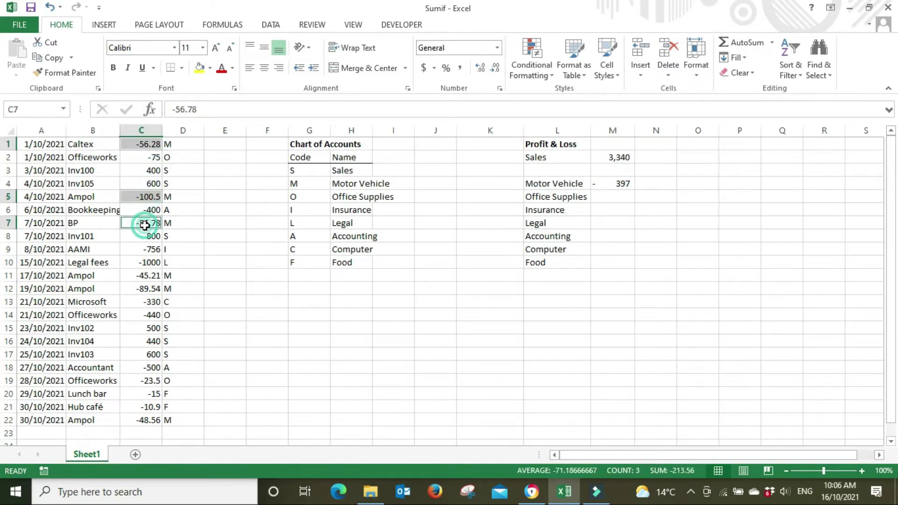
ctrl+click(149, 276)
ctrl+click(151, 287)
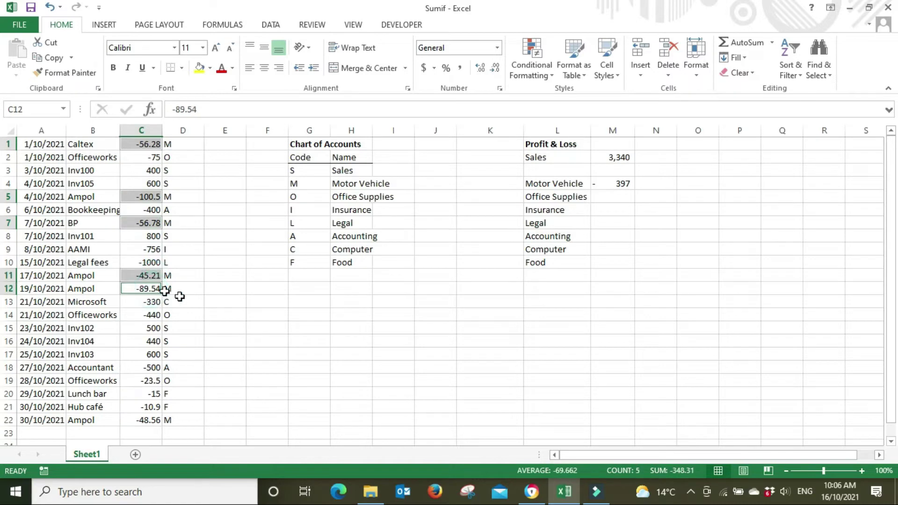
ctrl+click(149, 420)
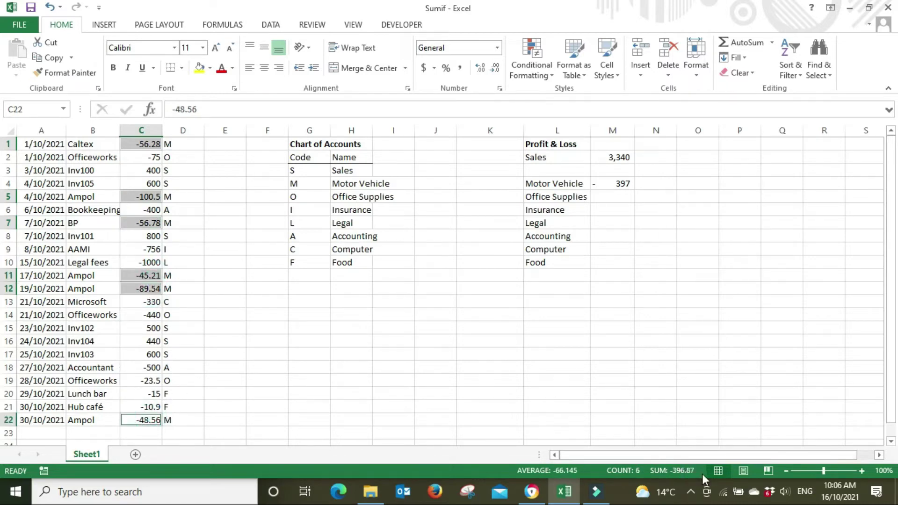
Show the Motor Vehicle total in M4 with two decimal places for comparison, and return it to no decimals.
click(630, 186)
click(481, 67)
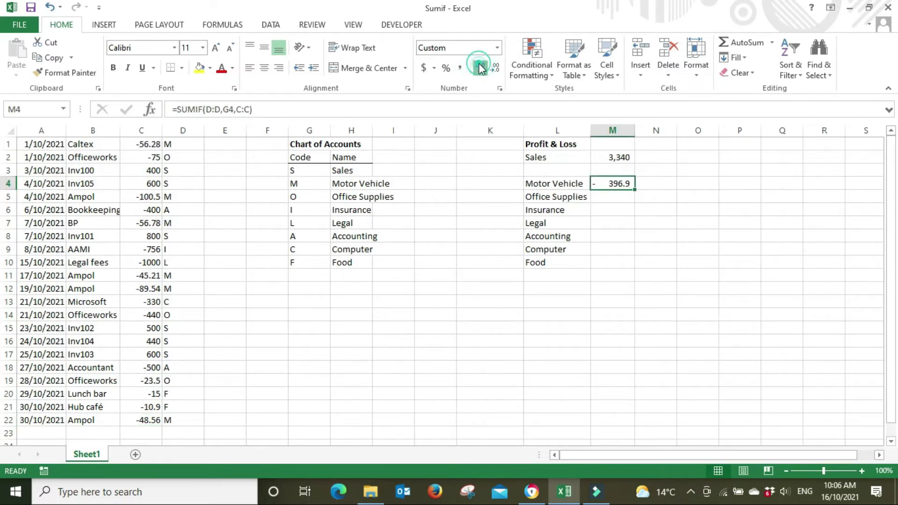
click(480, 68)
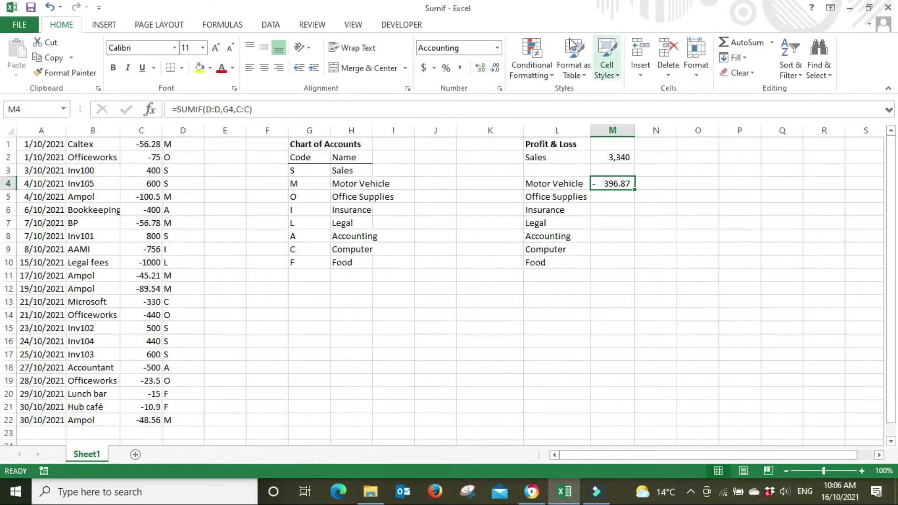
click(496, 68)
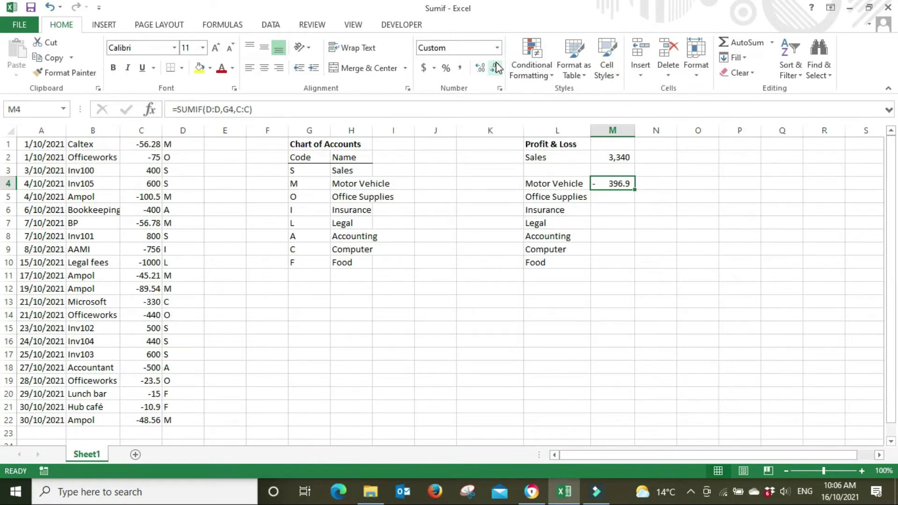
click(497, 67)
click(661, 351)
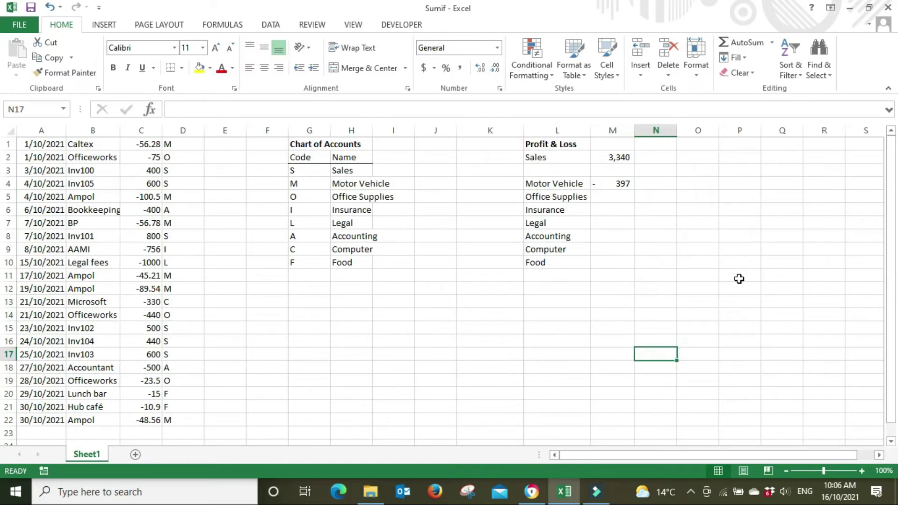
Fill the Motor Vehicle formula in M4 down through M10 to total the remaining expense categories.
double_click(620, 184)
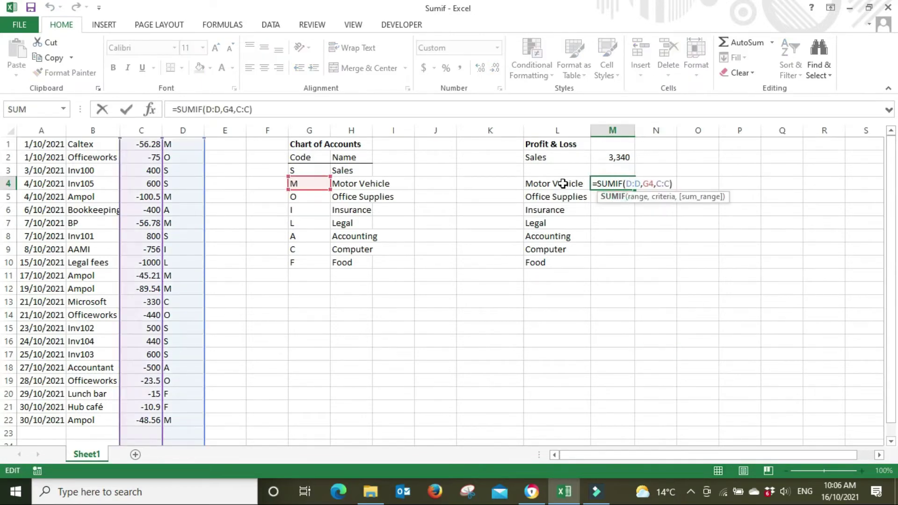
key(Escape)
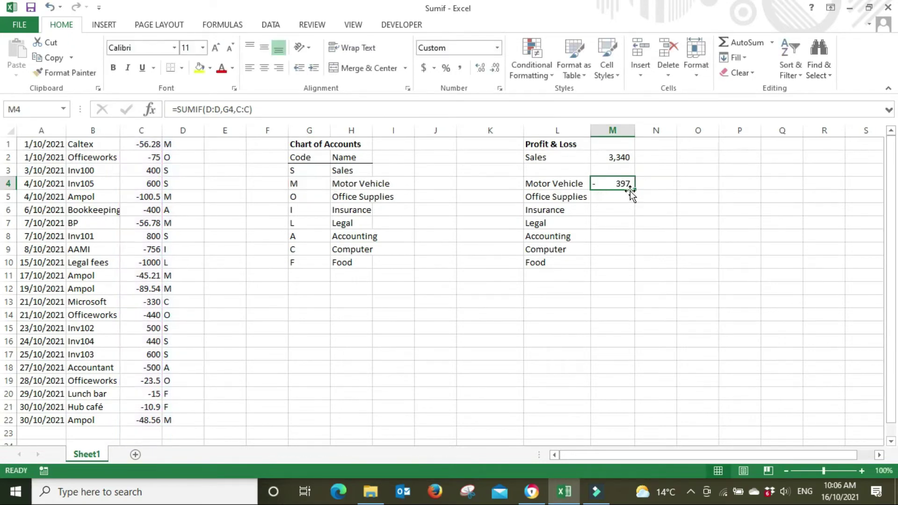
drag(635, 191, 636, 268)
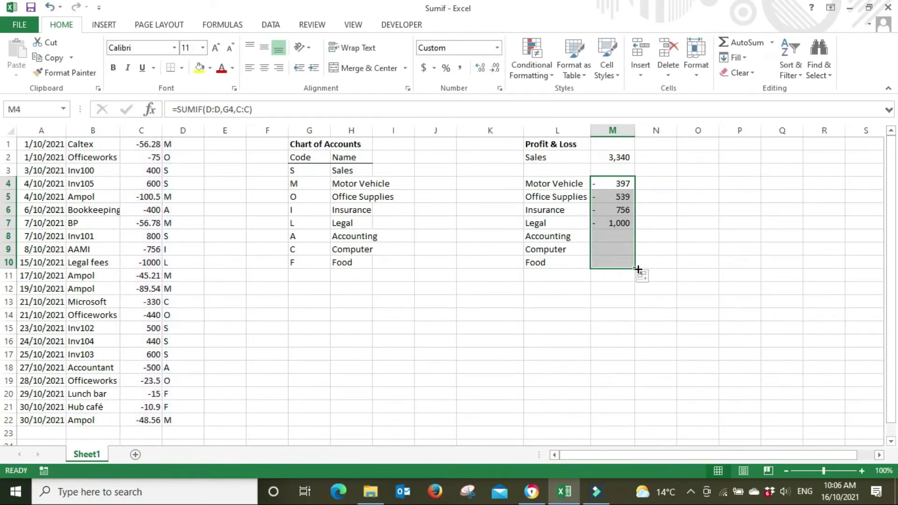
Check that the filled formulas for Legal, Food and Office Supplies reference their matching codes in the chart of accounts.
double_click(619, 224)
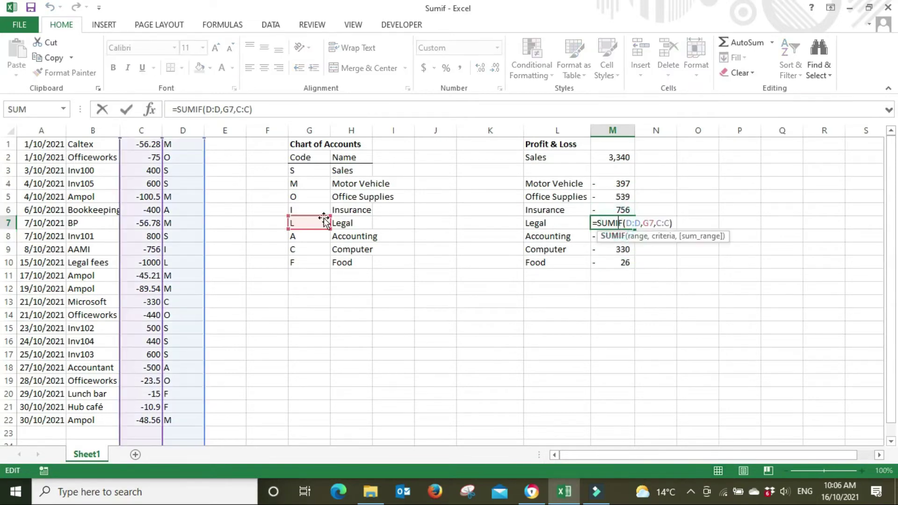
click(624, 263)
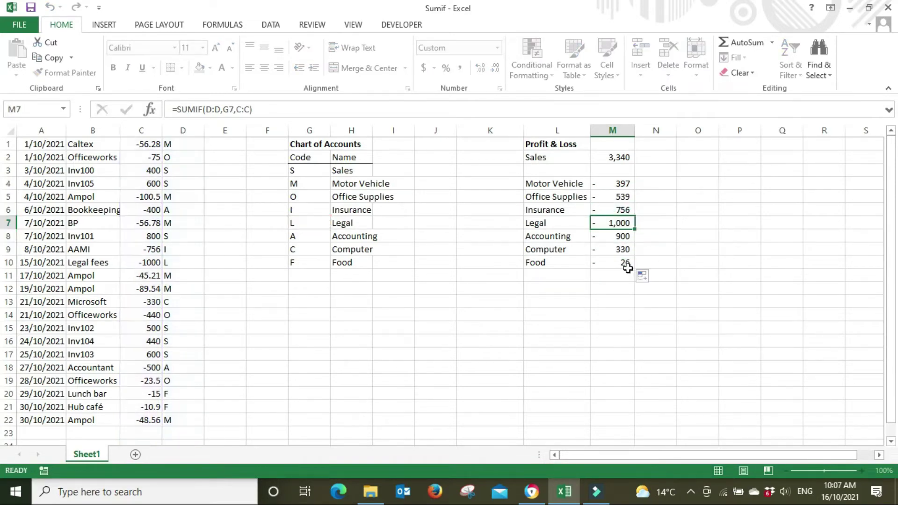
click(625, 263)
double_click(625, 263)
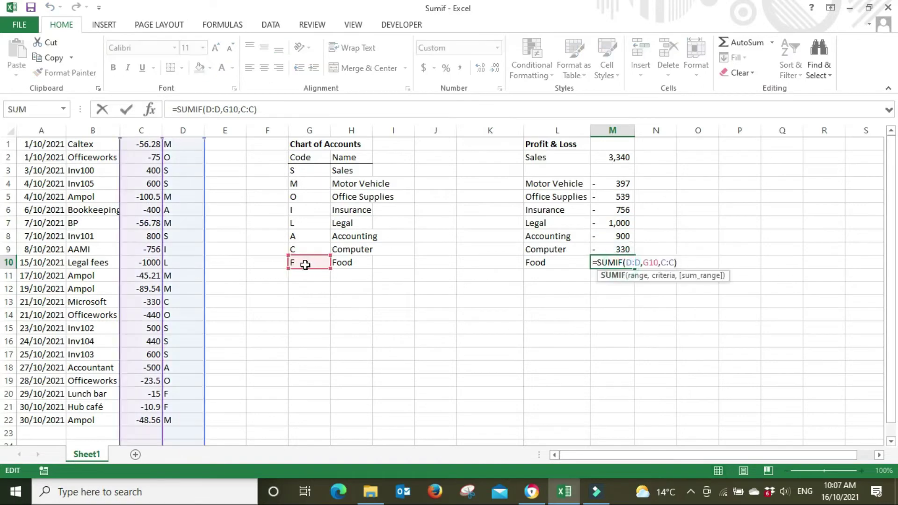
key(Escape)
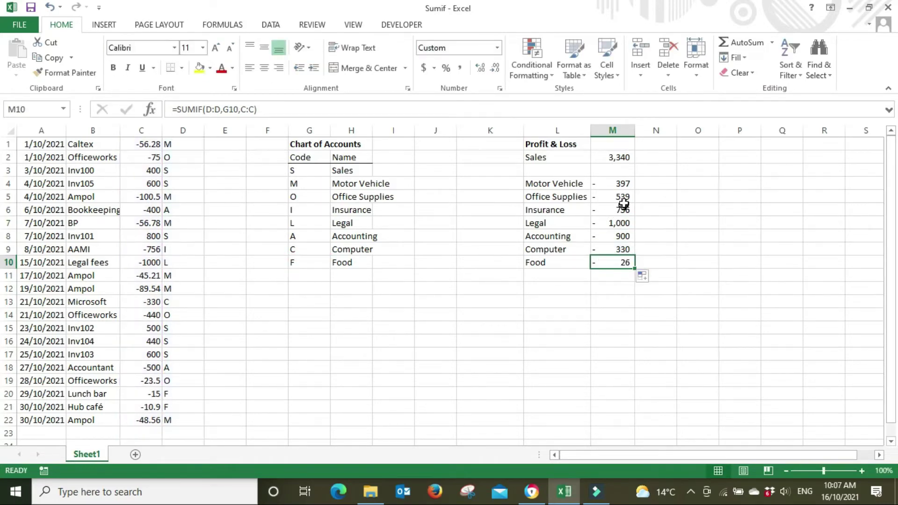
double_click(624, 197)
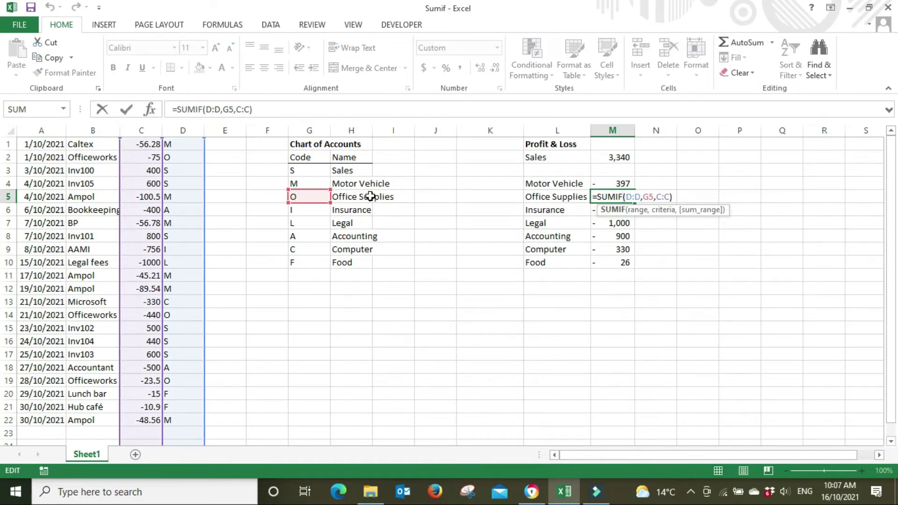
key(Escape)
click(621, 350)
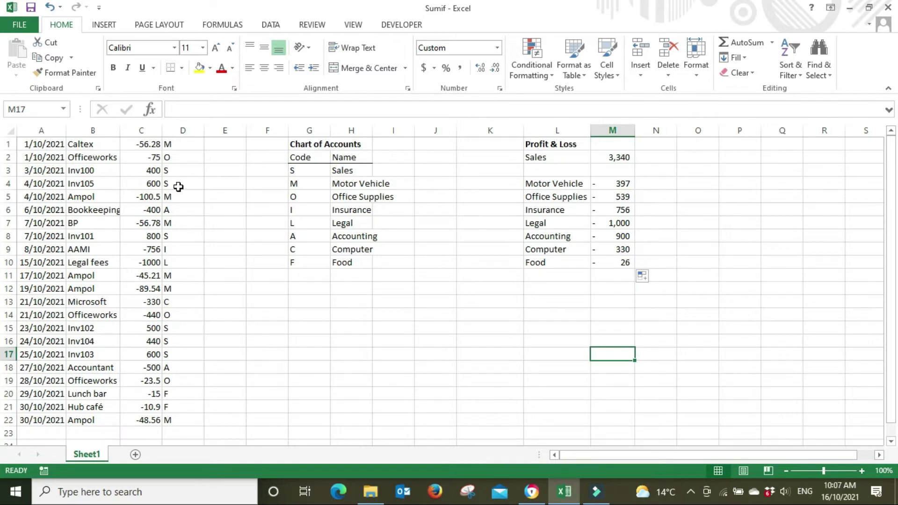
Compare the sum of the bank amounts in C1:C22 with the sum of M2:M11, briefly showing the latter with two decimal places.
drag(141, 420, 145, 131)
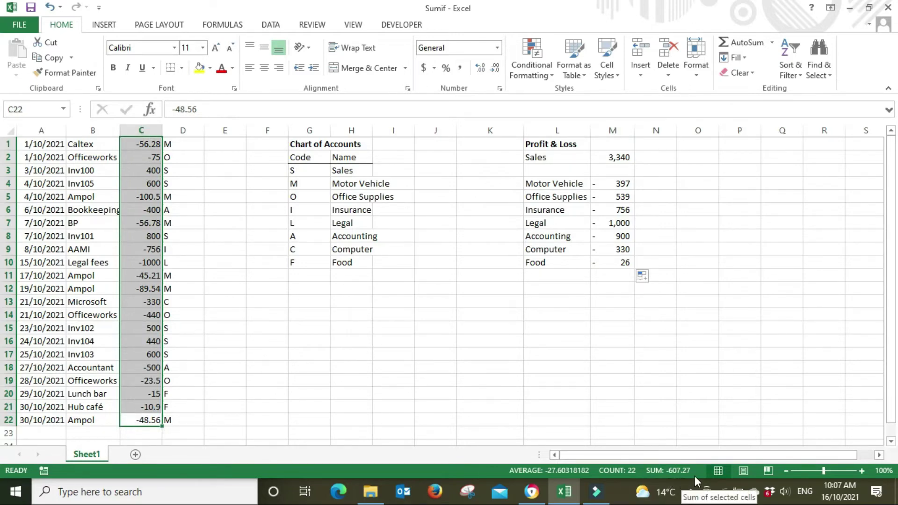
click(739, 314)
drag(623, 157, 627, 271)
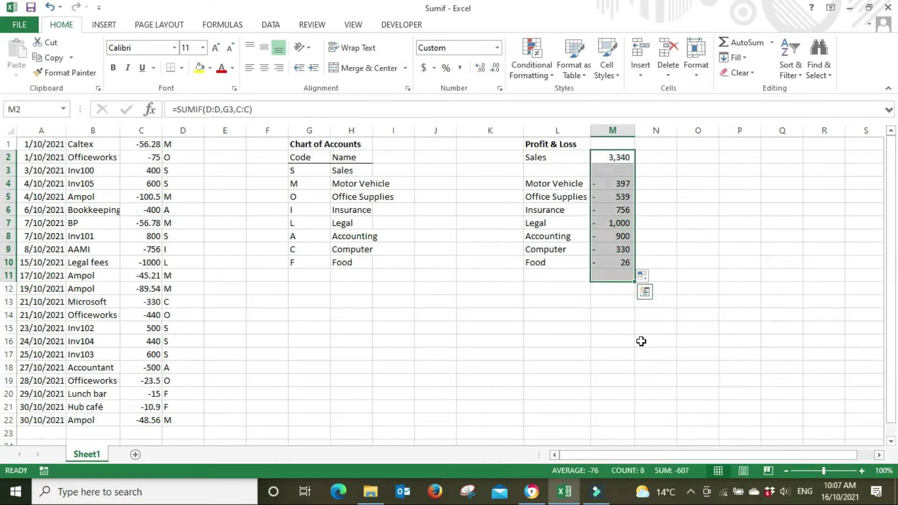
click(481, 69)
click(482, 69)
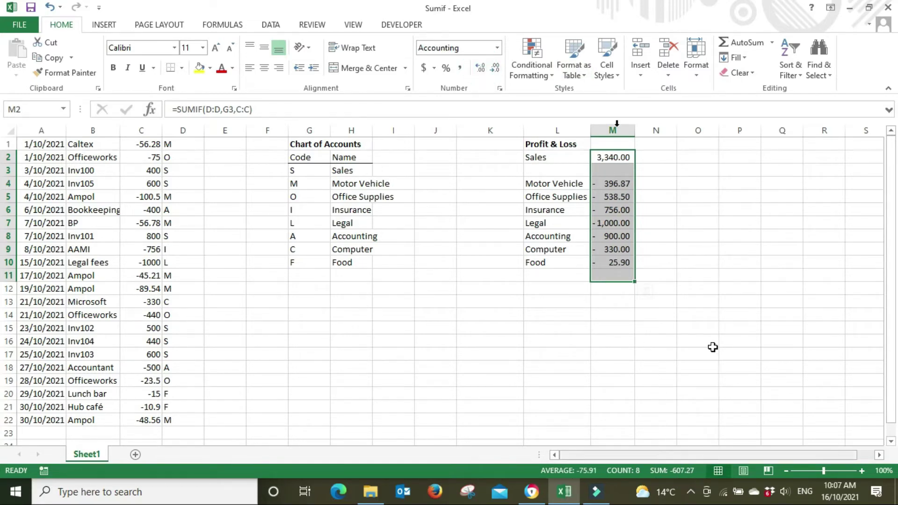
click(496, 68)
click(496, 69)
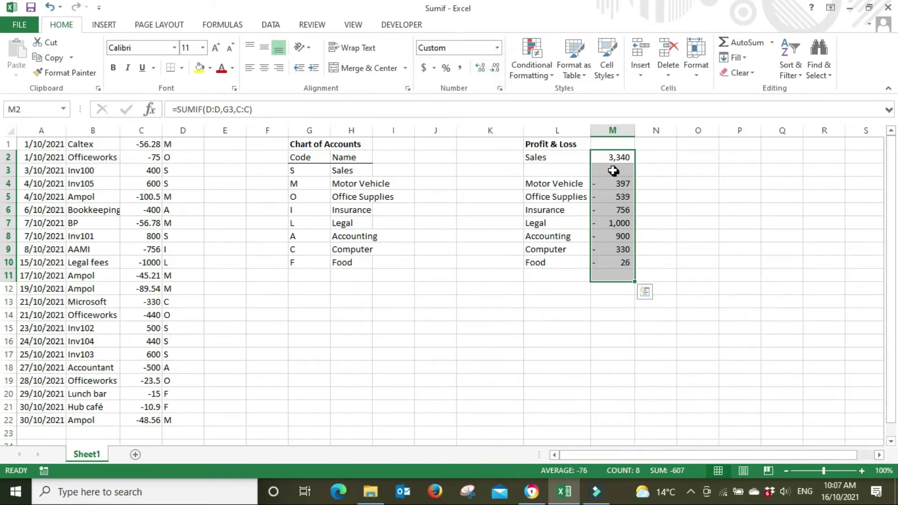
click(767, 278)
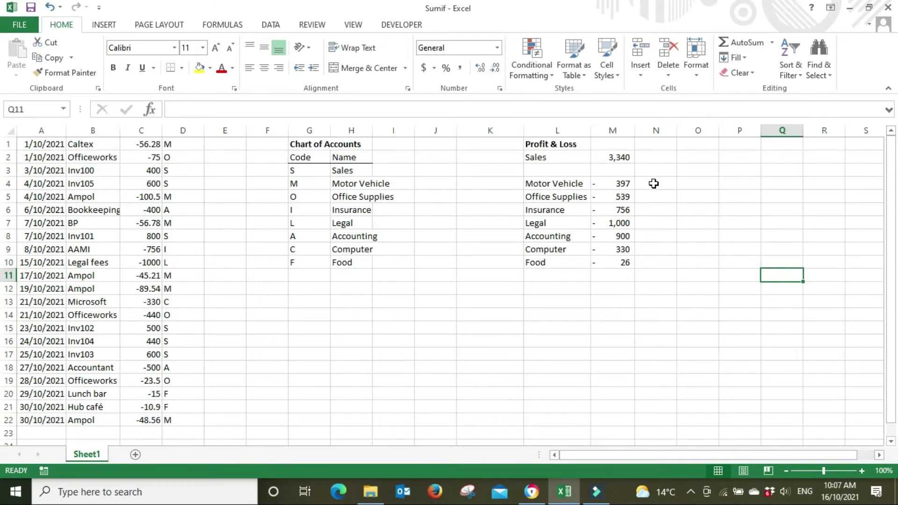
Review the negative expense totals and their formulas in M4 to M7.
click(617, 183)
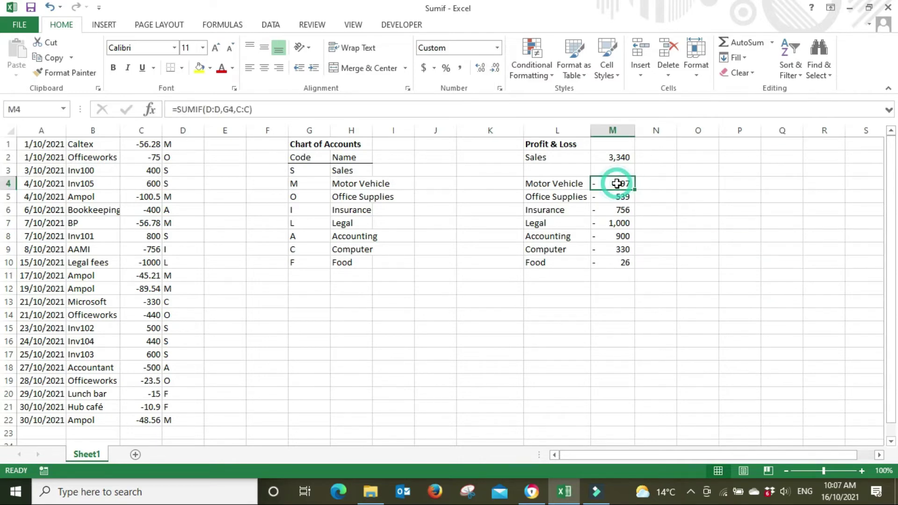
click(614, 196)
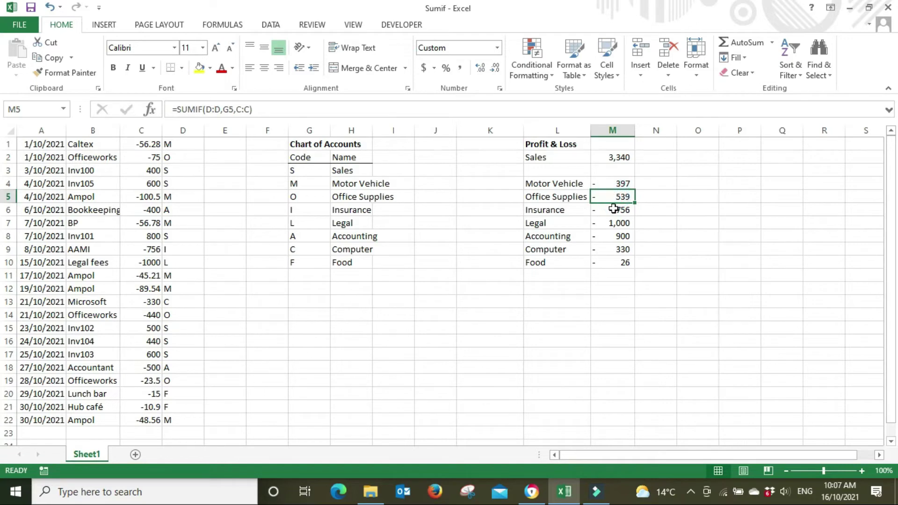
click(612, 208)
click(617, 224)
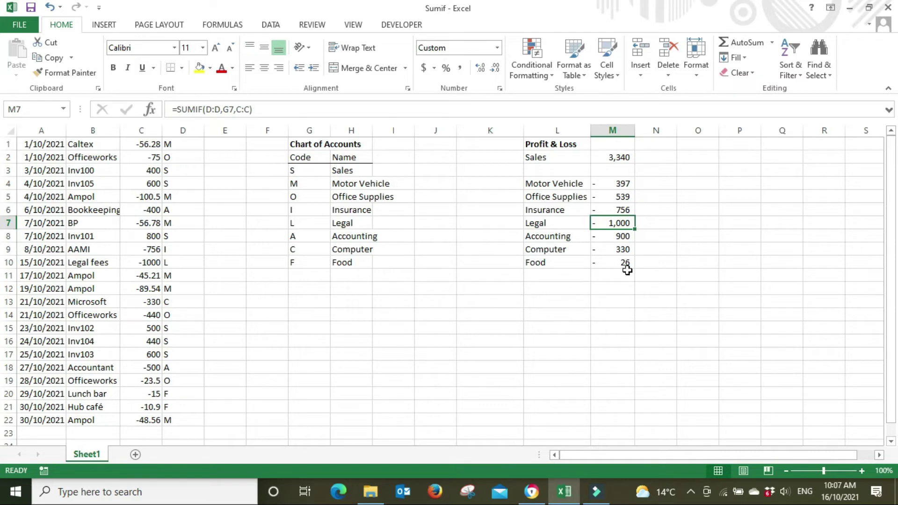
Inspect the ranges referenced by the Motor Vehicle SUMIF formula in M4.
click(618, 183)
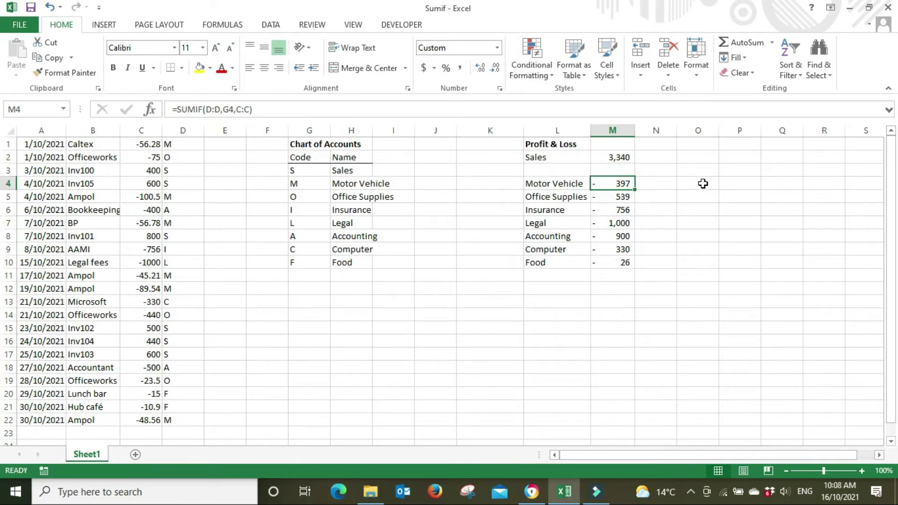
click(179, 110)
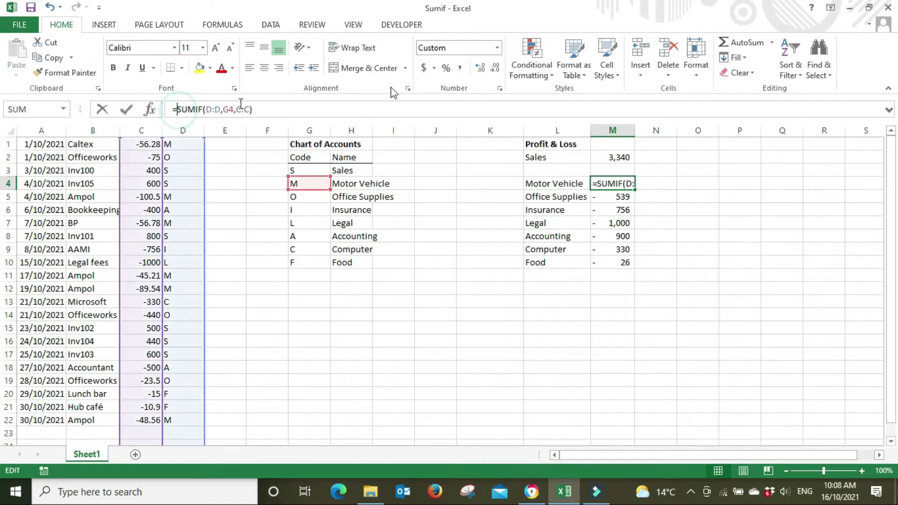
click(703, 336)
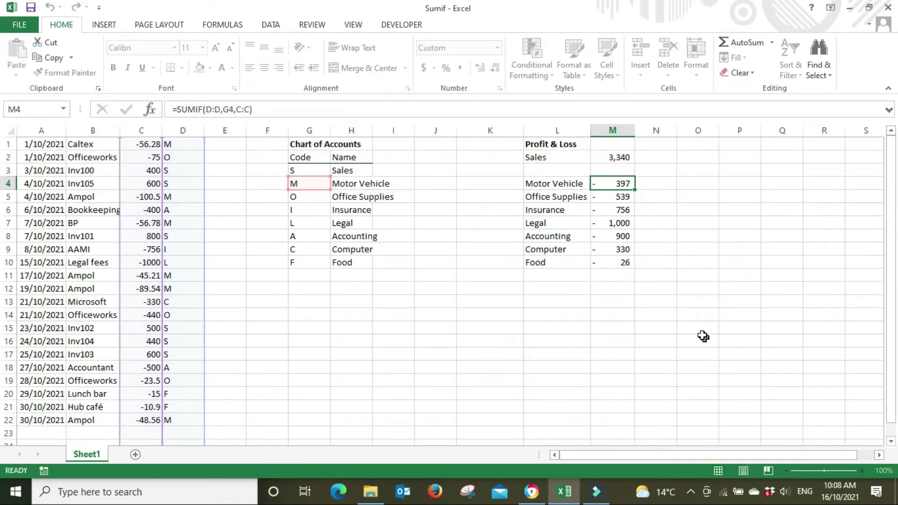
Select the expense totals M4:M10, capture their sum from the status bar with Snipping Tool, and keep the snip in view beside the Profit & Loss.
click(623, 184)
drag(628, 224, 628, 261)
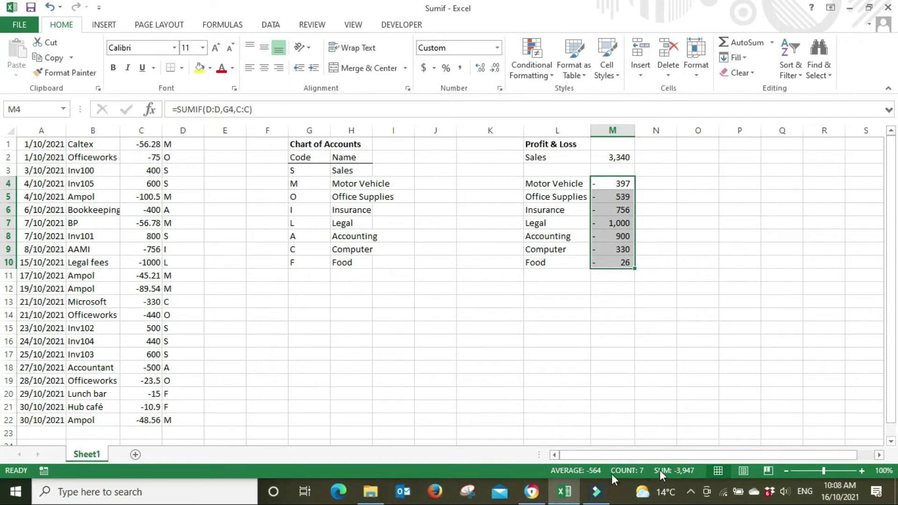
click(467, 493)
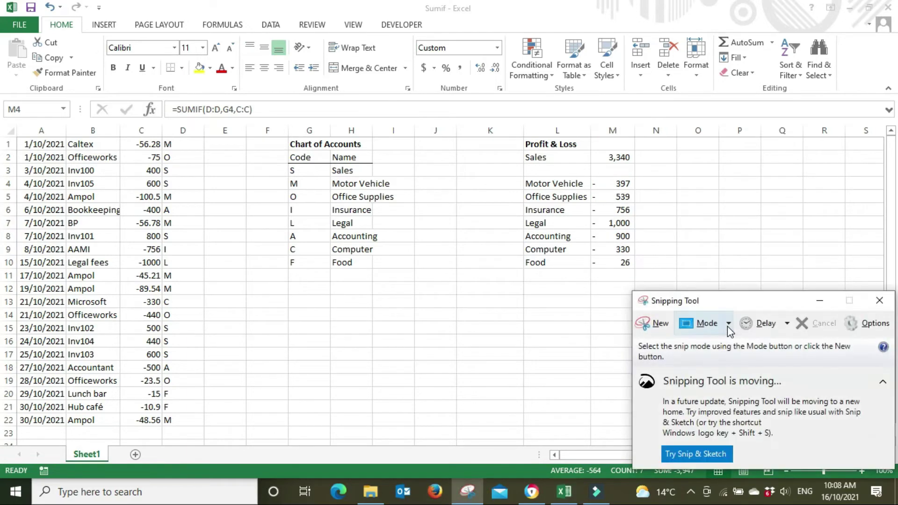
click(651, 327)
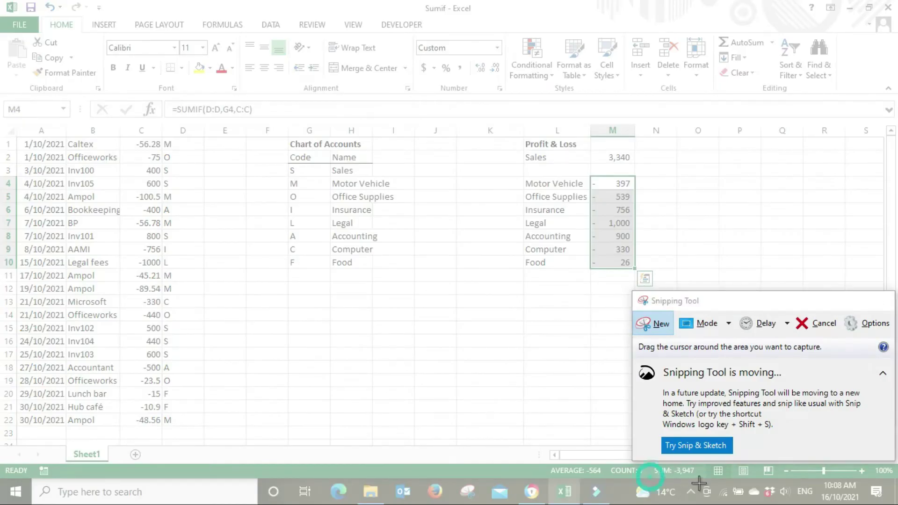
drag(650, 477, 708, 461)
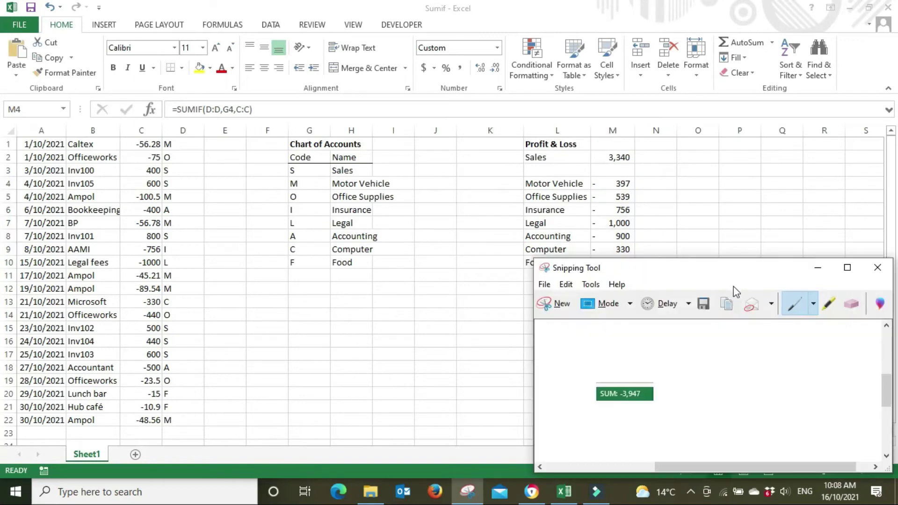
drag(726, 264, 558, 314)
click(751, 208)
Change the Motor Vehicle formula in M4 to =-SUMIF(D:D,G4,C:C) and fill it down through M10.
click(621, 183)
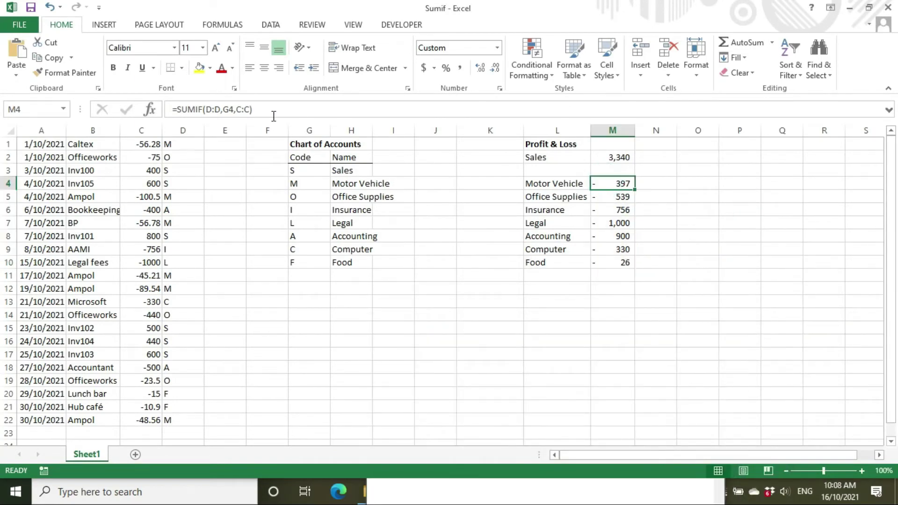
click(179, 109)
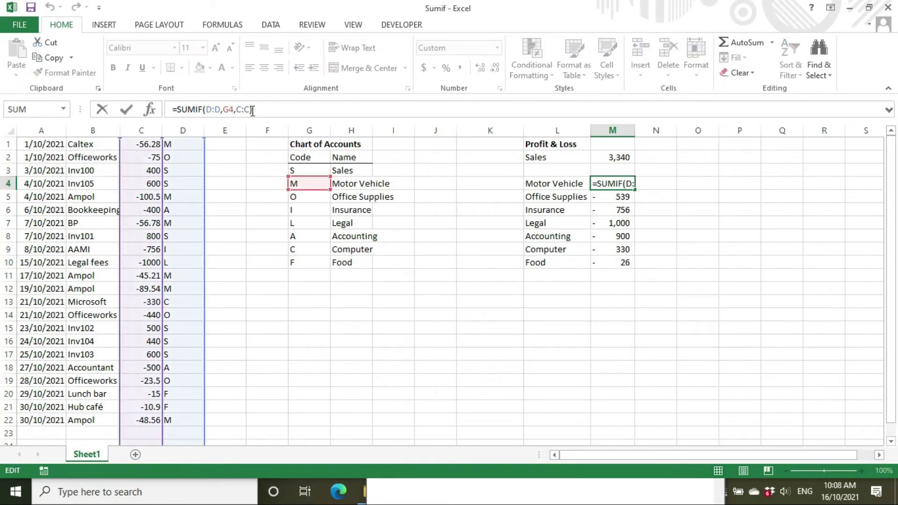
text(-)
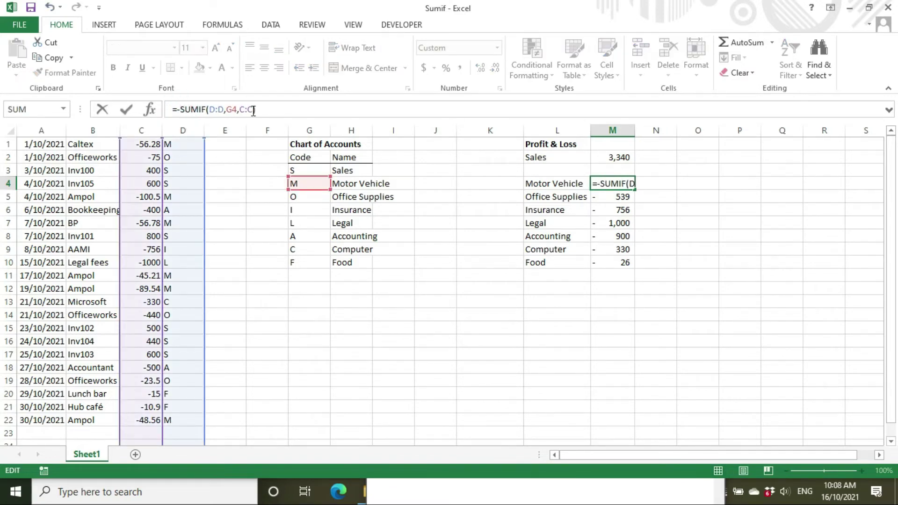
key(Return)
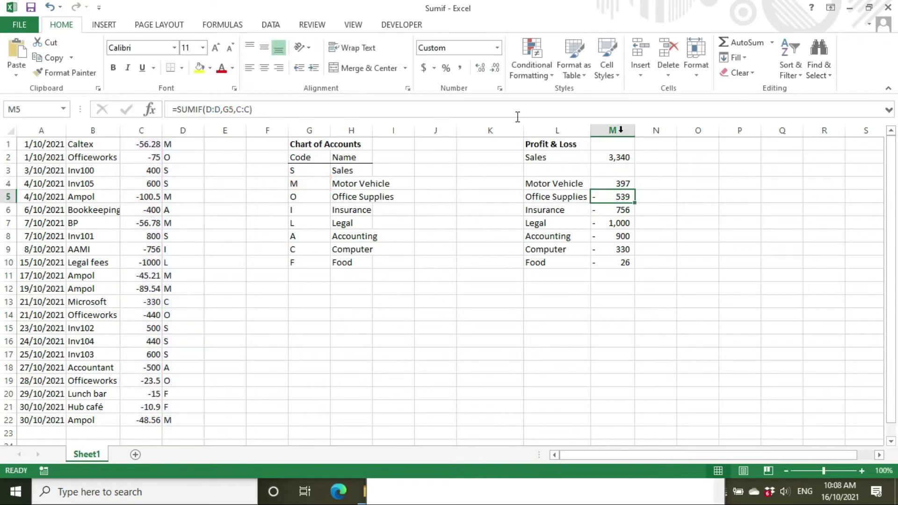
click(606, 183)
drag(636, 190, 636, 193)
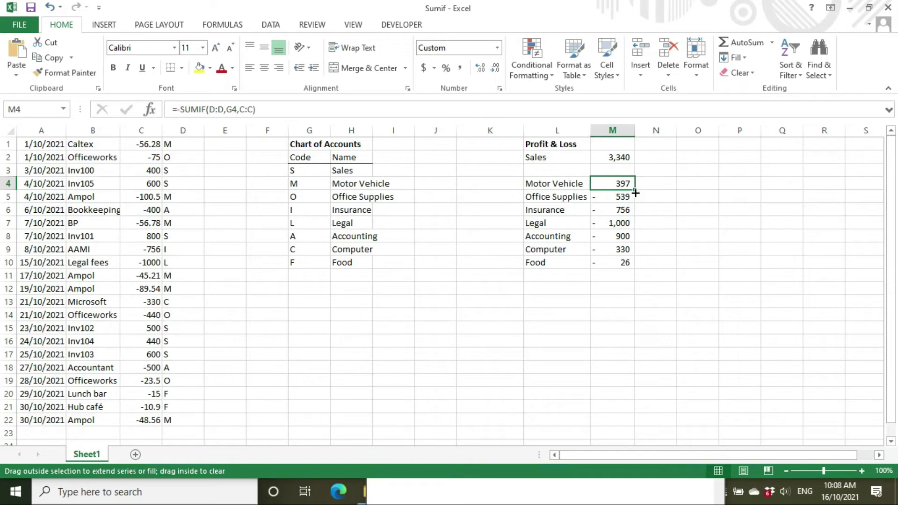
drag(637, 205, 640, 263)
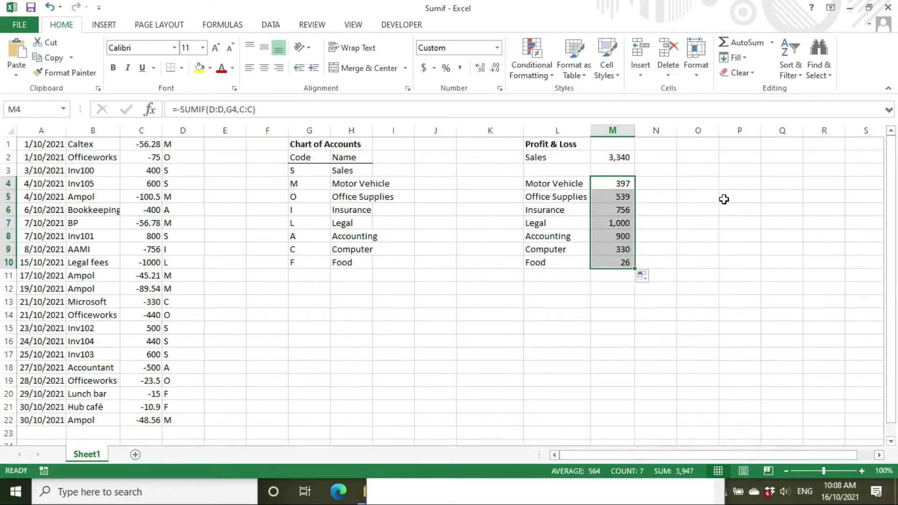
Compare the sum of M4:M10 with the captured sum, then close Snipping Tool without saving the snip.
click(620, 328)
drag(625, 184, 627, 263)
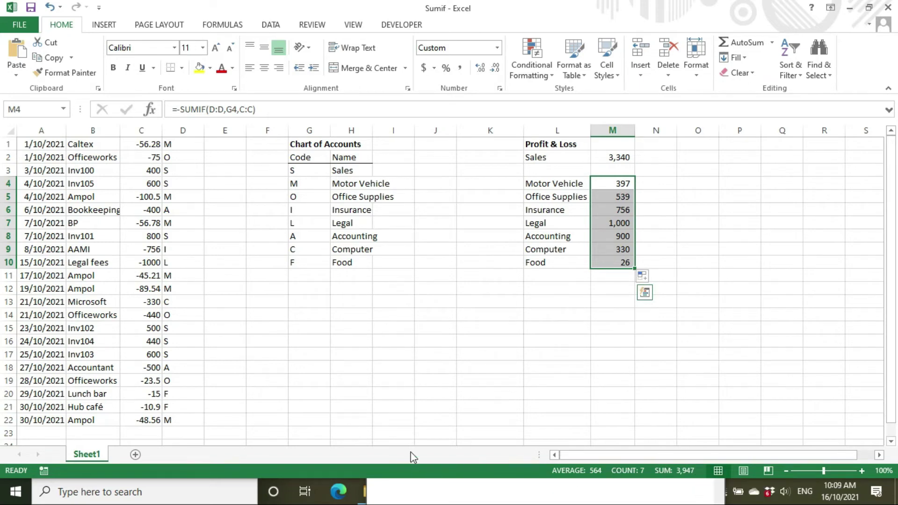
click(414, 393)
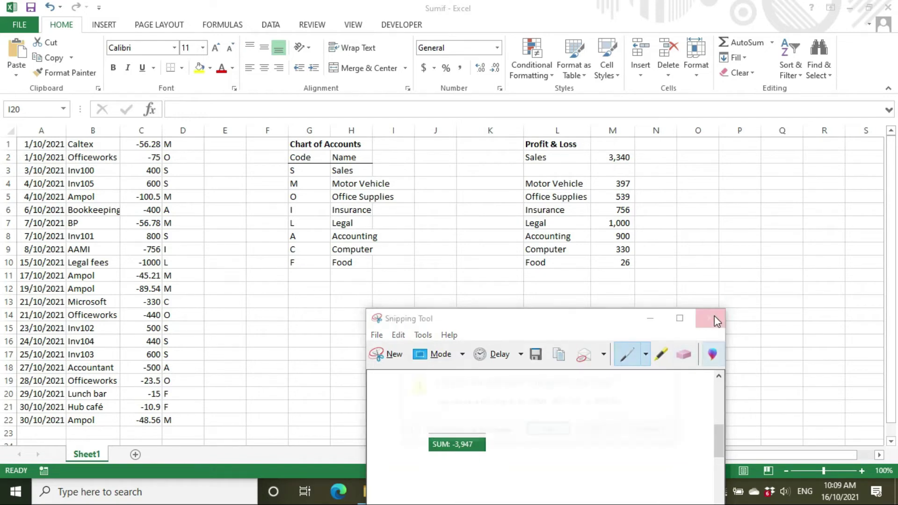
click(713, 316)
click(599, 430)
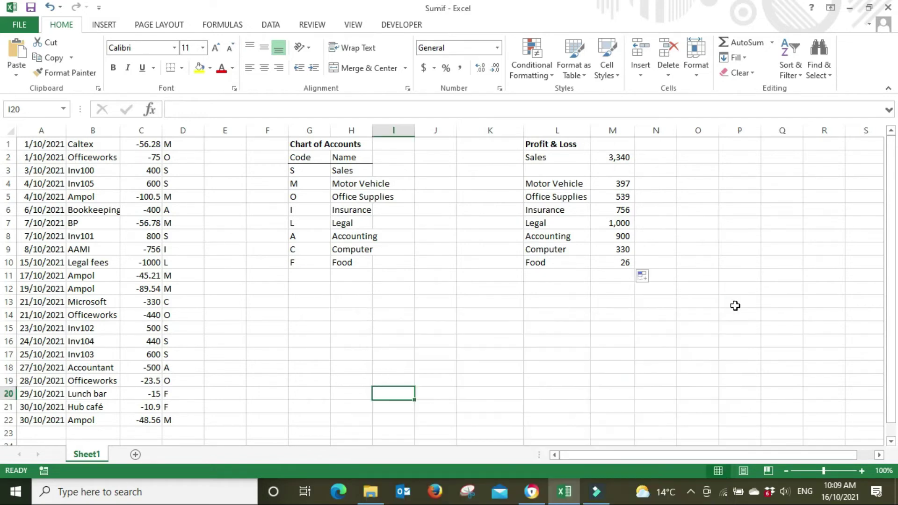
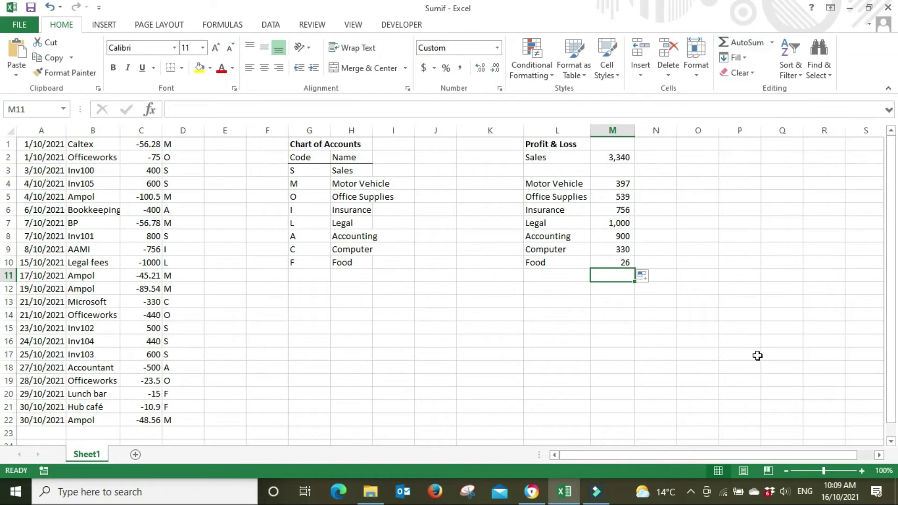
Total the expenses in M11 with =SUM(M4:M10).
text(=)
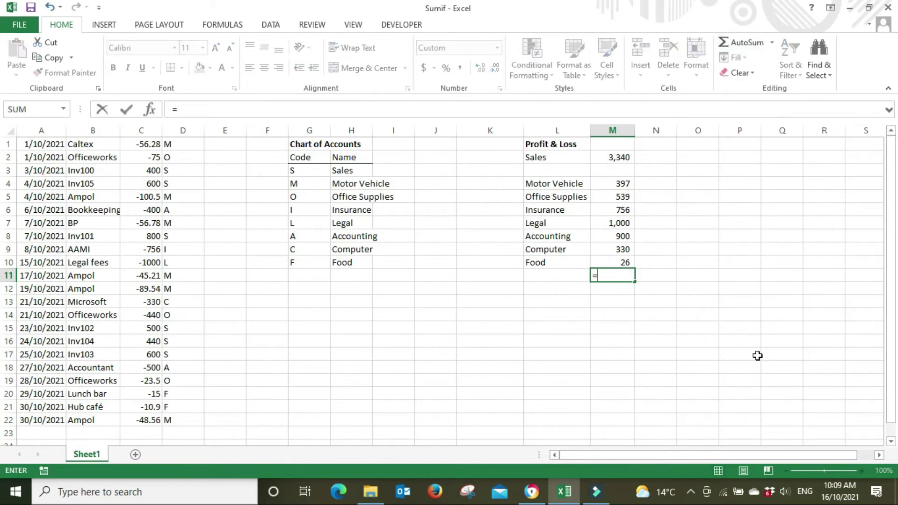
text(sum()
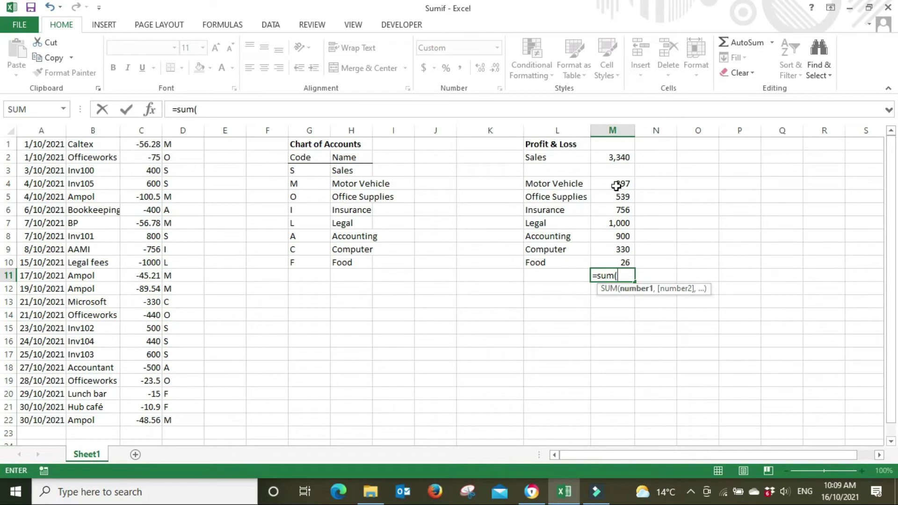
drag(618, 184, 617, 258)
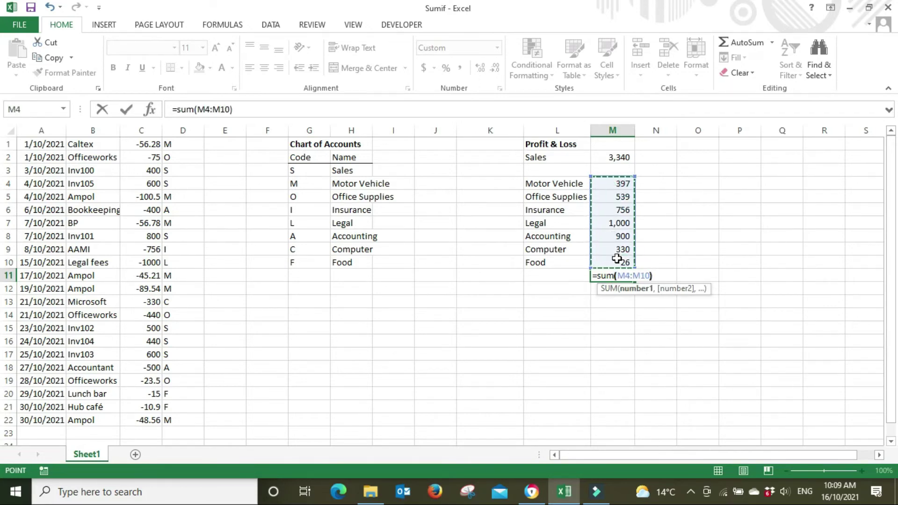
text())
key(Return)
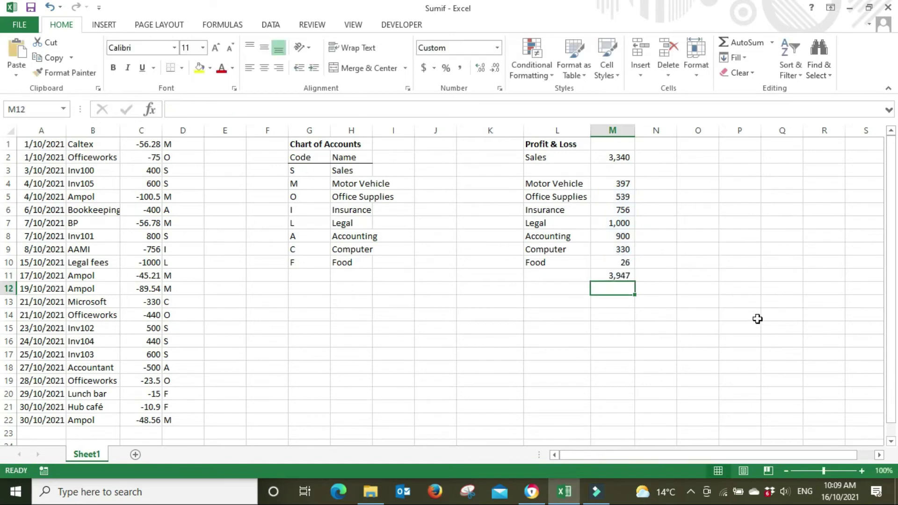
Add a bottom border to the Food amount in M10 above the expense total.
click(624, 263)
click(171, 68)
click(566, 340)
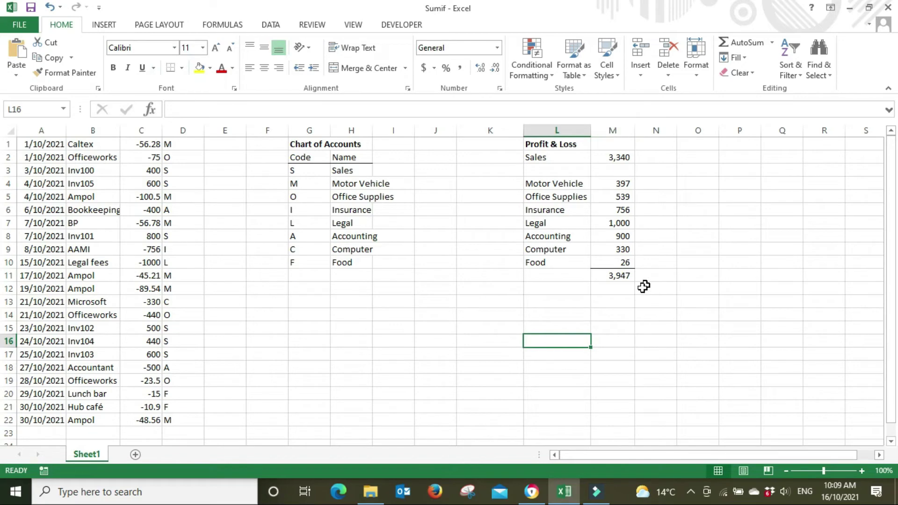
click(618, 302)
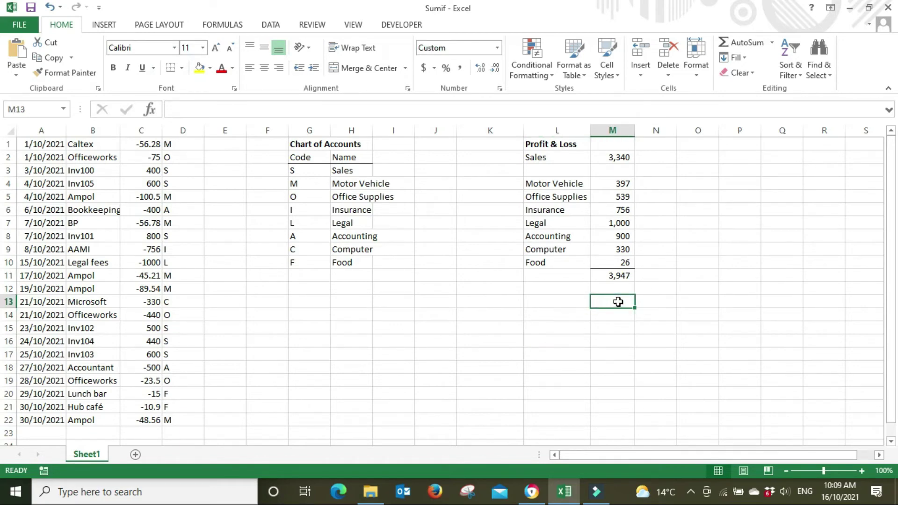
text(+M2+)
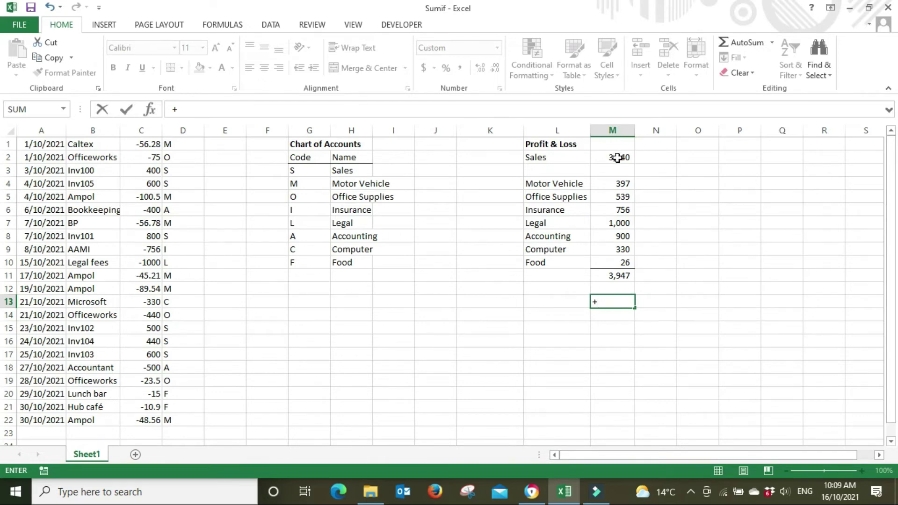
click(618, 158)
text(+)
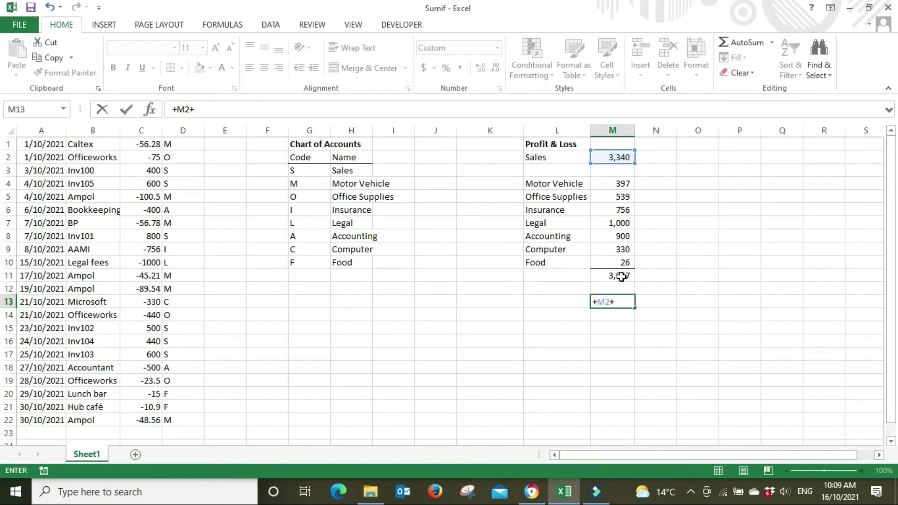
click(622, 276)
key(BackSpace)
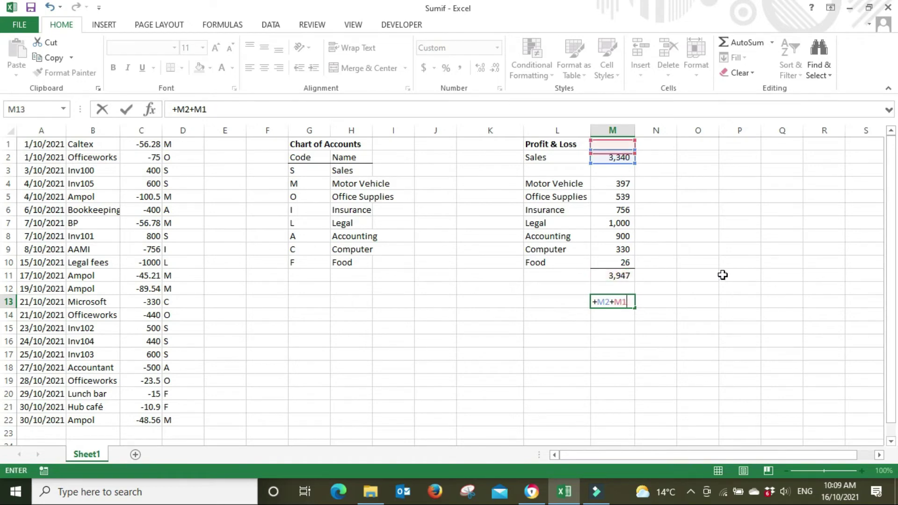
key(BackSpace)
key(Escape)
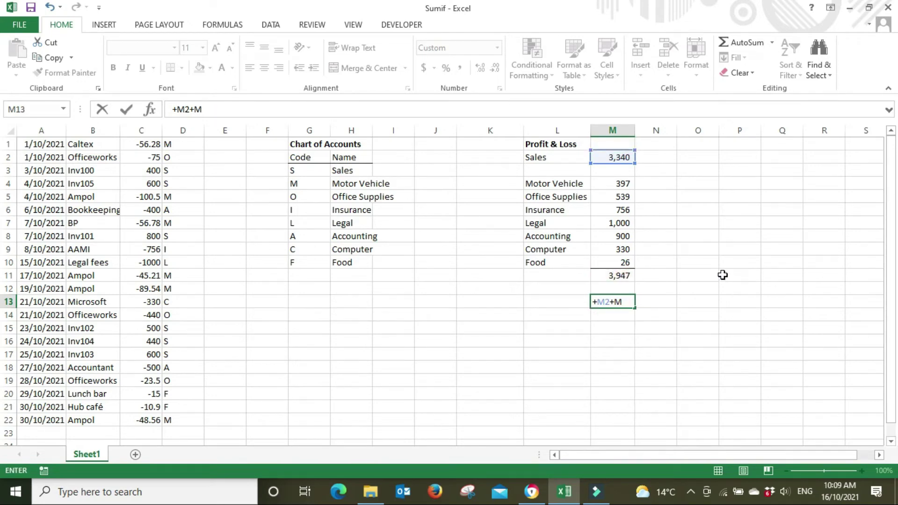
key(BackSpace)
key(BackSpace)
key(BackSpace)
key(BackSpace)
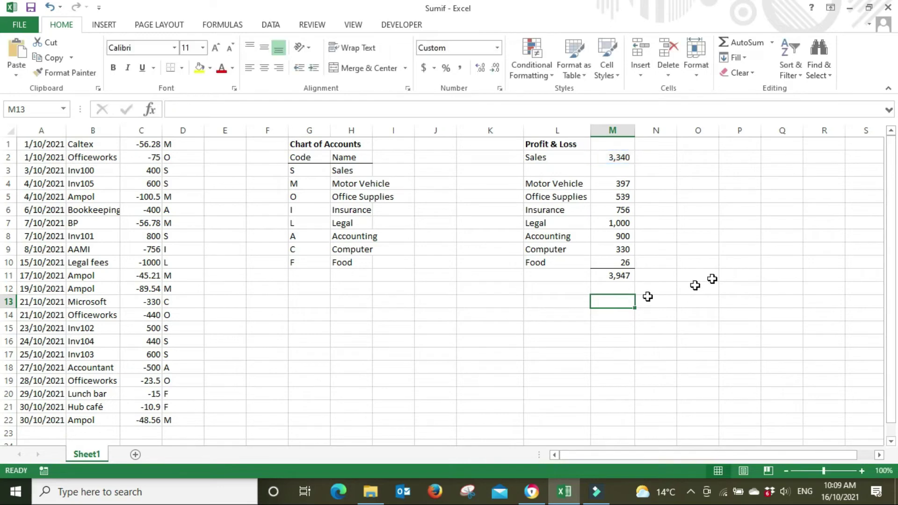
Calculate sales less total expenses in M13 with +M2-M11, and label the row "Net Profit" in L13.
click(619, 157)
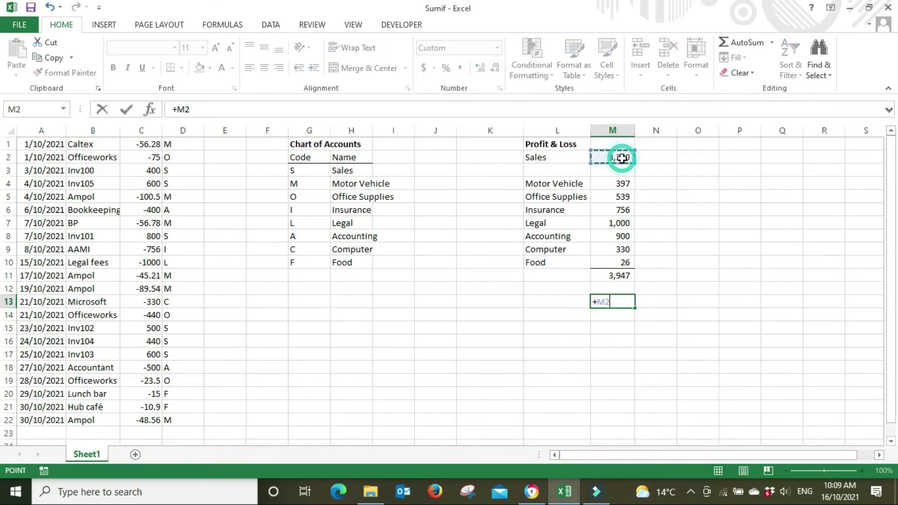
text(-)
click(619, 276)
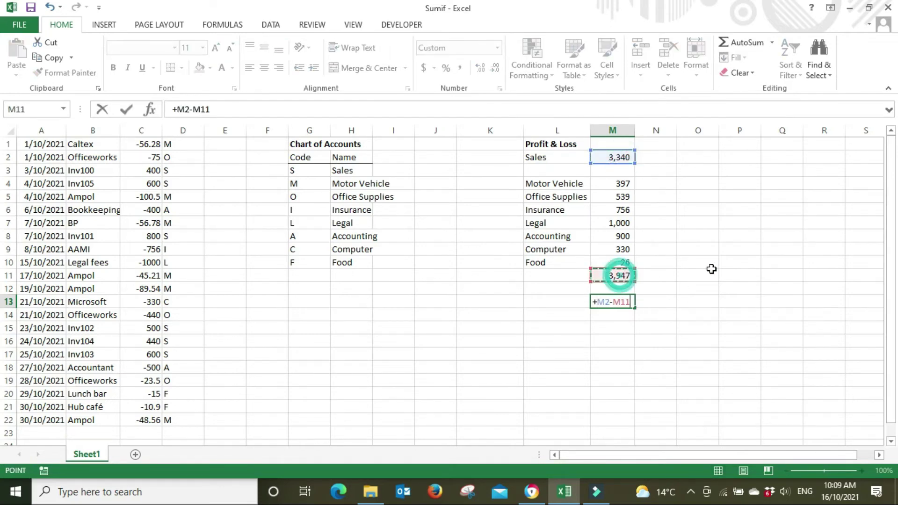
key(Return)
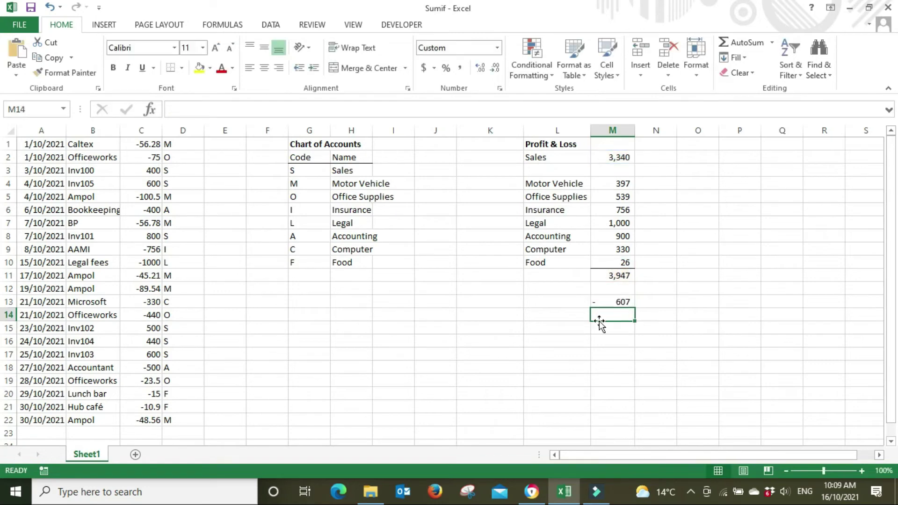
click(544, 299)
text(Net Profi)
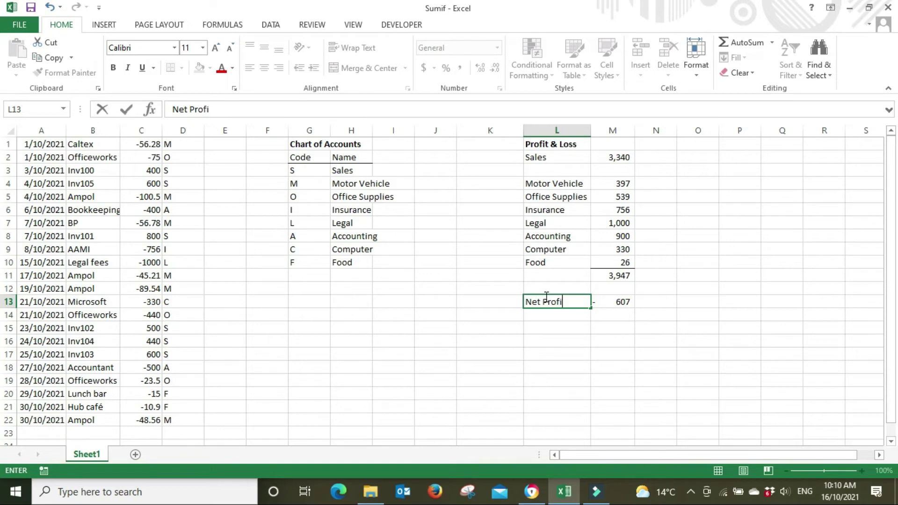
text(t)
key(Tab)
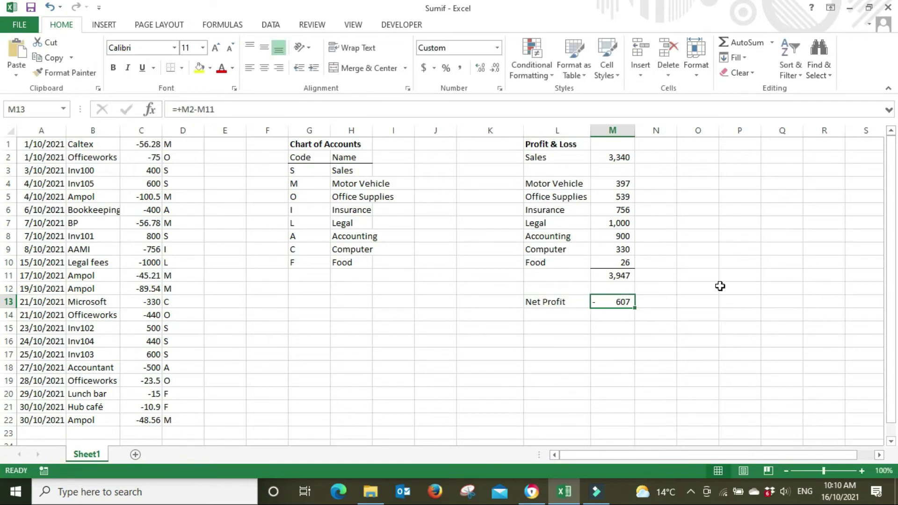
click(555, 145)
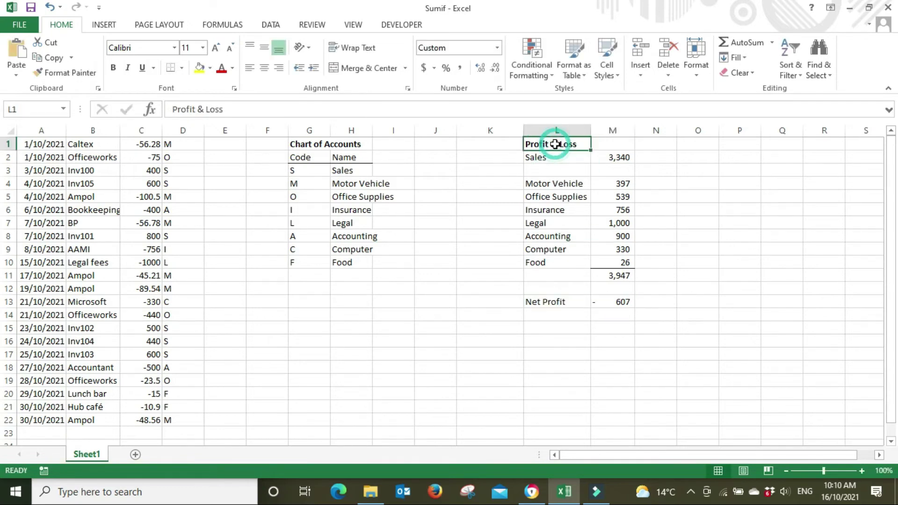
click(711, 344)
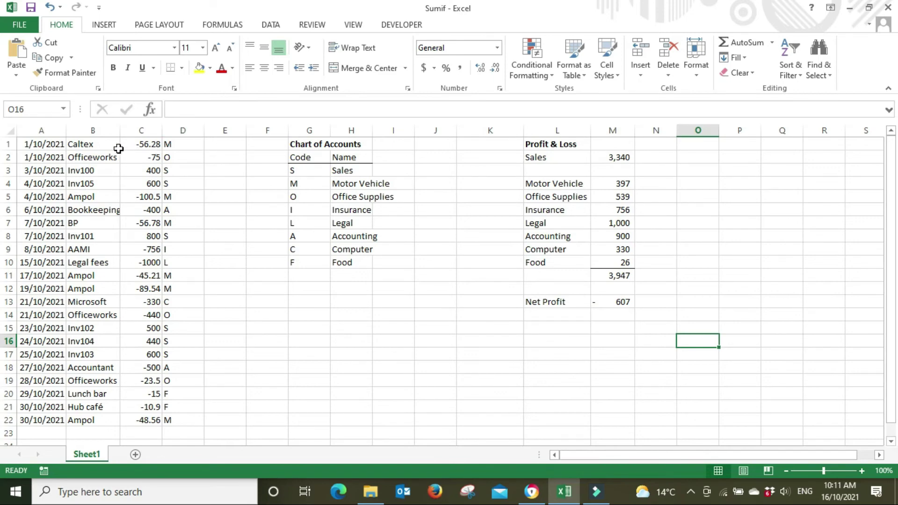
Calculate the GST-exclusive amount of the first transaction in E1 with +C1/1.1.
click(225, 146)
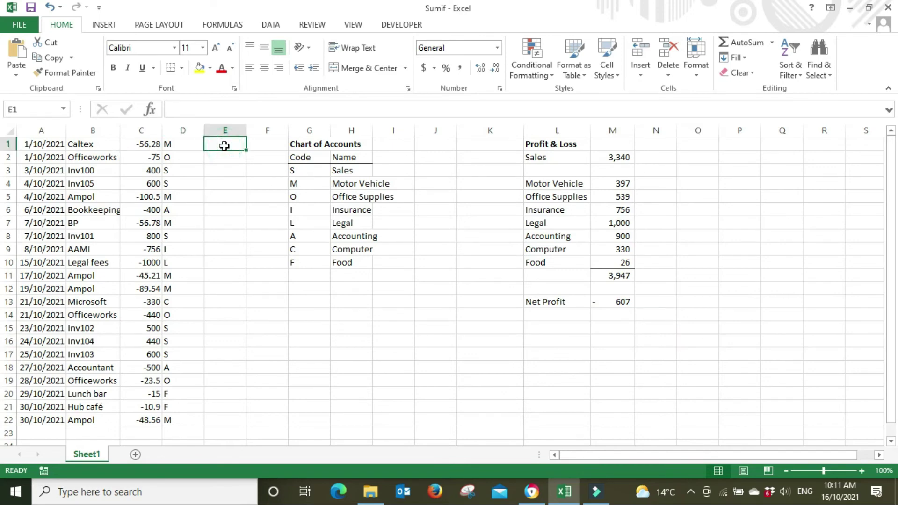
text(+)
click(143, 143)
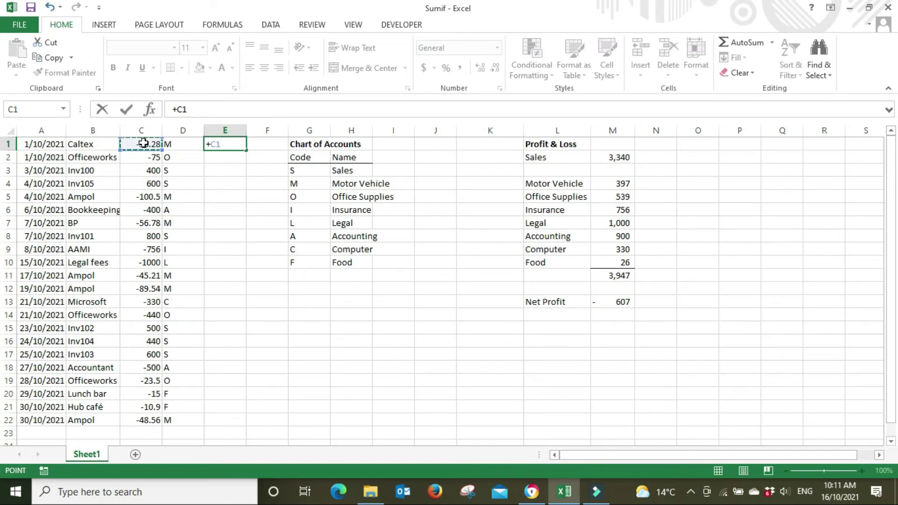
text(*)
text(1.1)
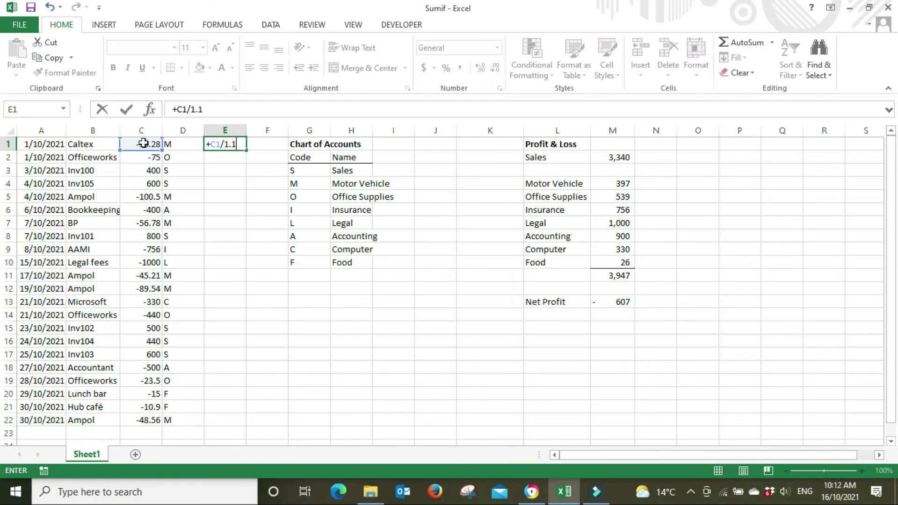
key(Return)
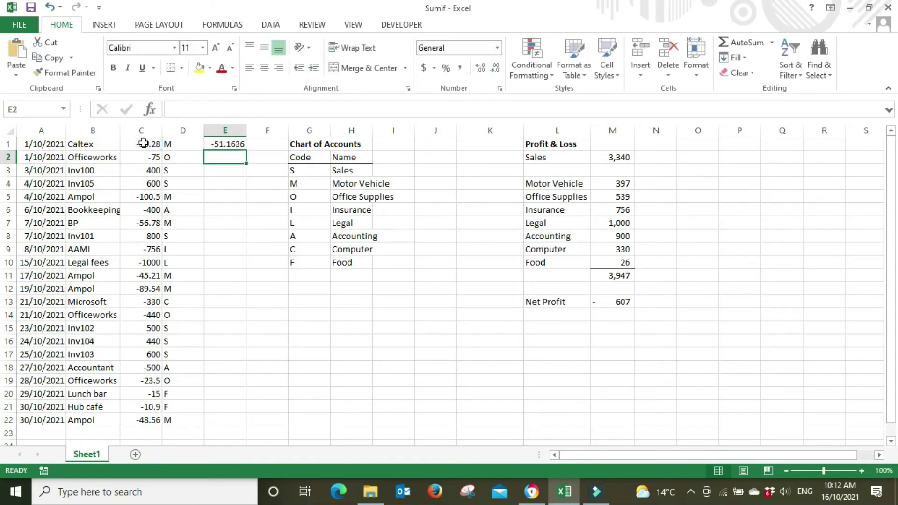
Apply comma style to E1, fill its formula down to E22, and spot-check the copied cells.
click(230, 142)
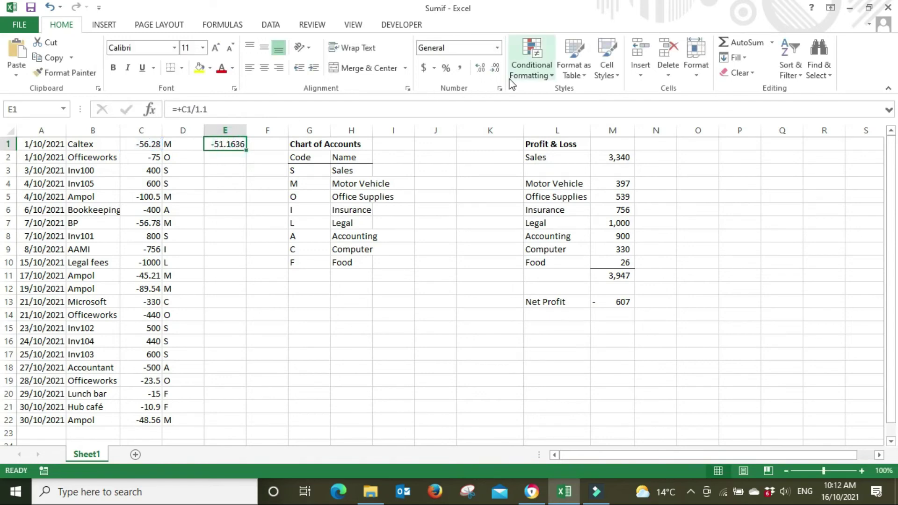
click(460, 69)
drag(246, 150, 251, 420)
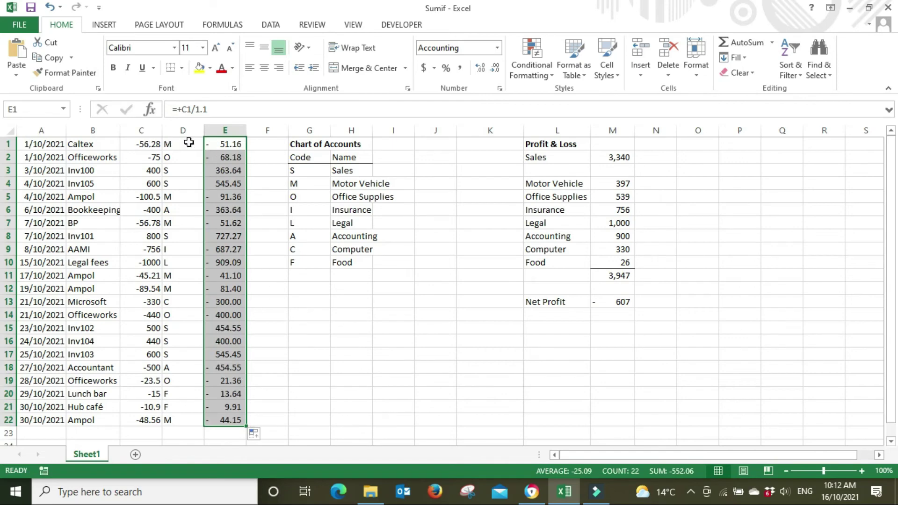
click(228, 146)
click(232, 157)
click(228, 209)
click(220, 302)
click(227, 366)
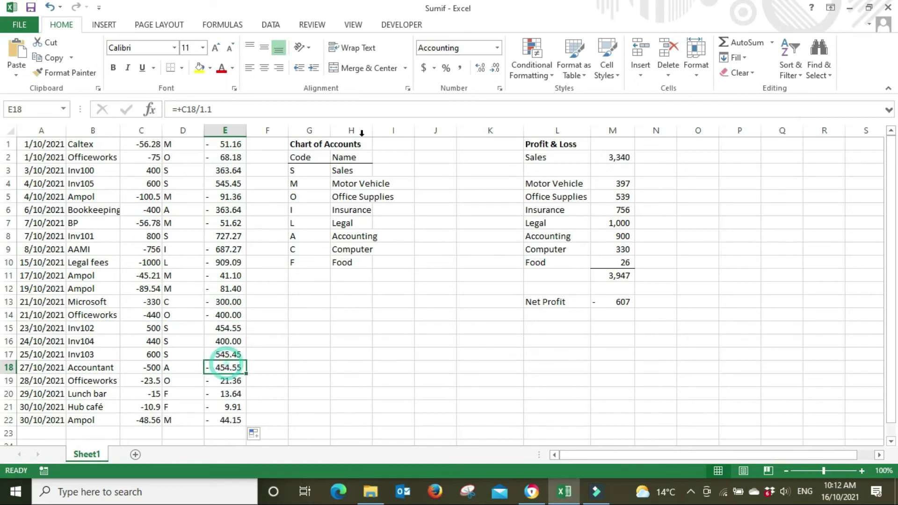
Insert a blank column at F, shifting the Chart of Accounts and Profit & Loss over.
click(268, 131)
right_click(271, 132)
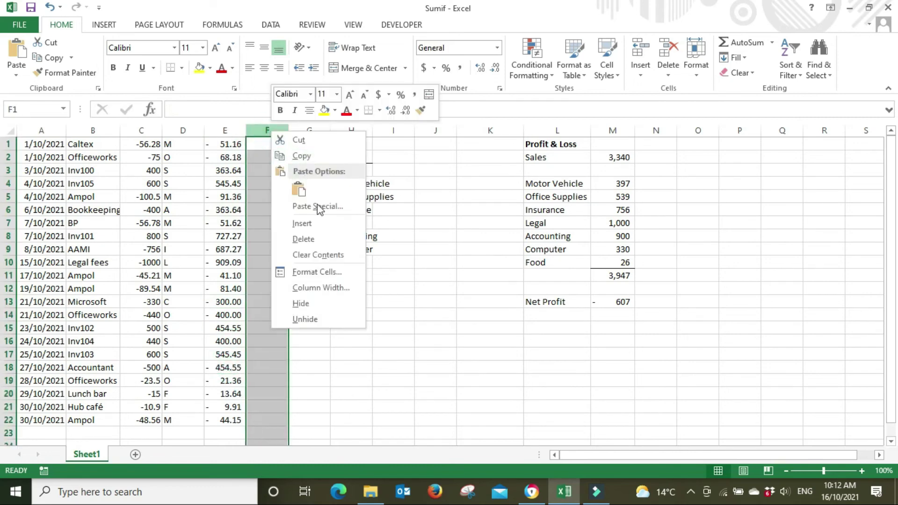
click(328, 227)
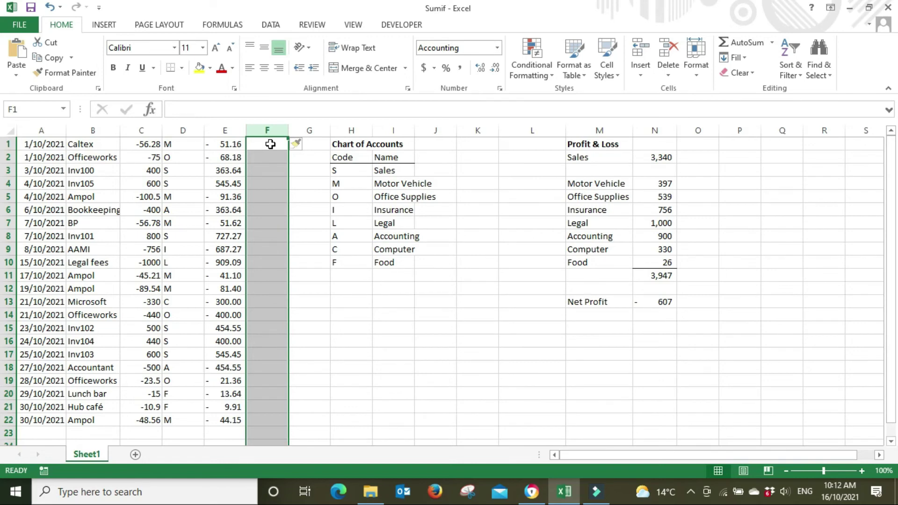
Calculate the GST portion in F1 with +C1-E1 and fill the formula down to F22.
click(271, 144)
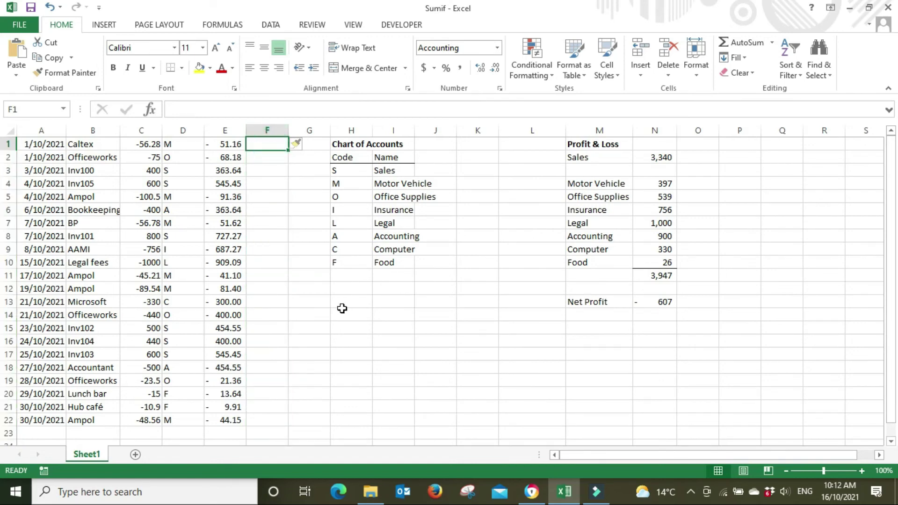
text(+)
click(150, 146)
text(-)
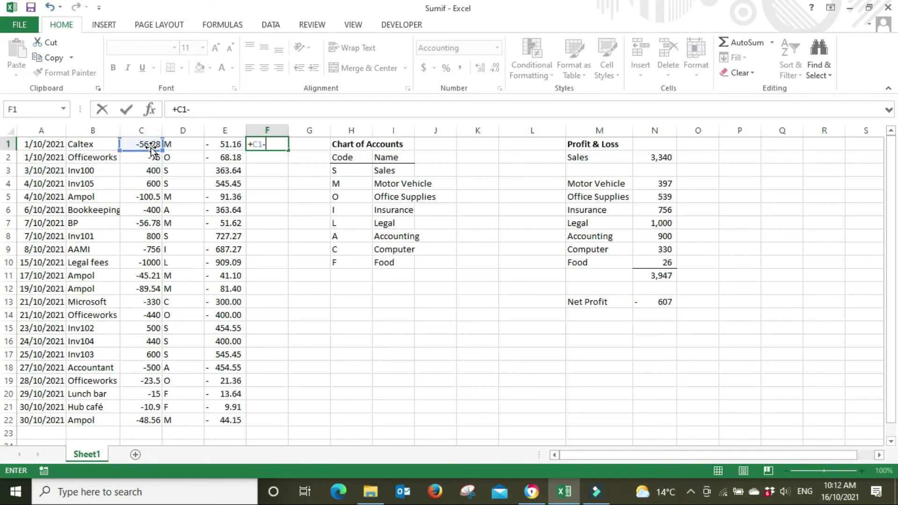
click(226, 146)
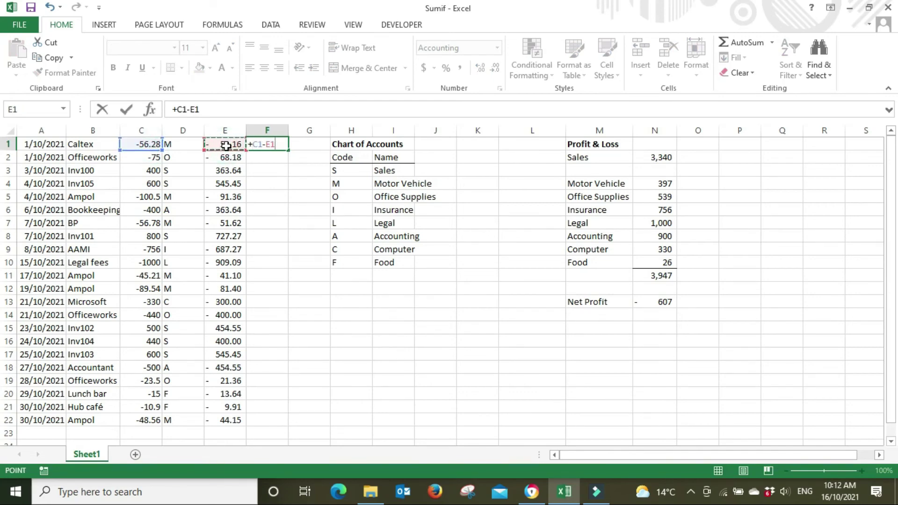
key(Return)
click(276, 149)
drag(287, 150, 293, 425)
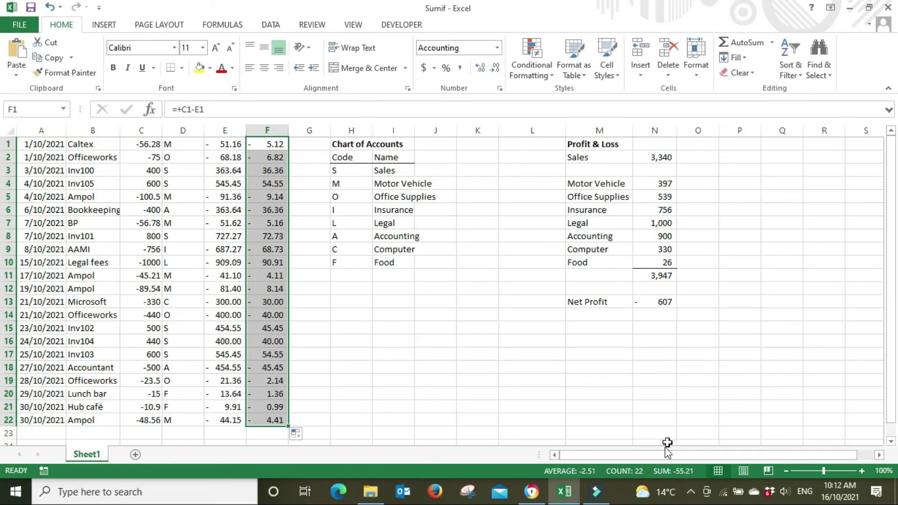
click(390, 383)
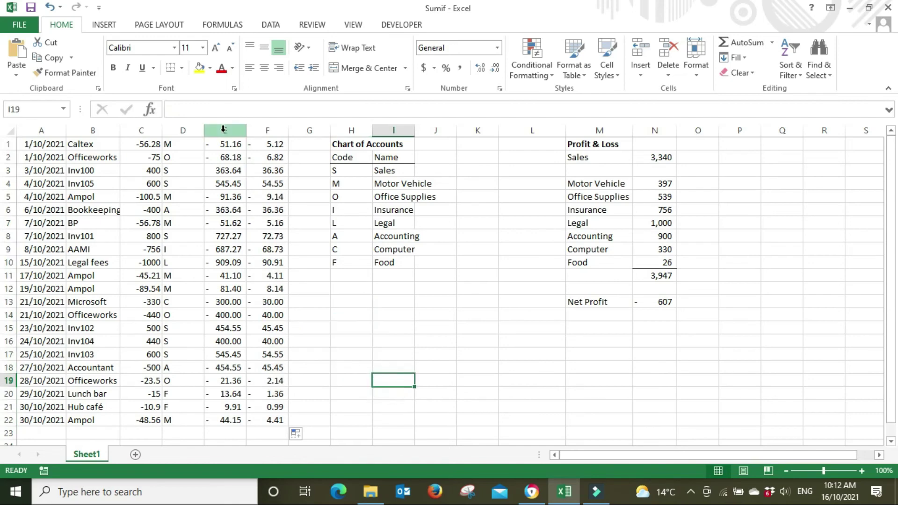
Clear the contents of columns E and F.
drag(223, 130, 259, 129)
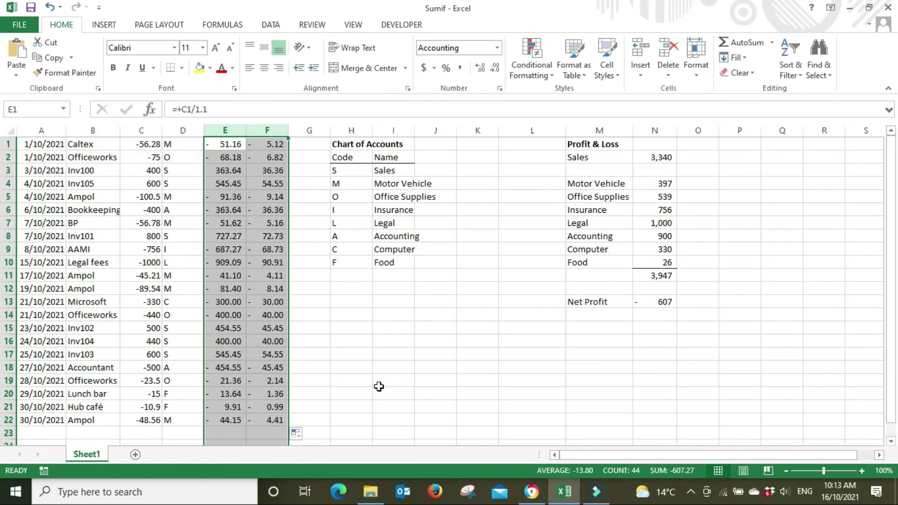
key(Delete)
click(404, 366)
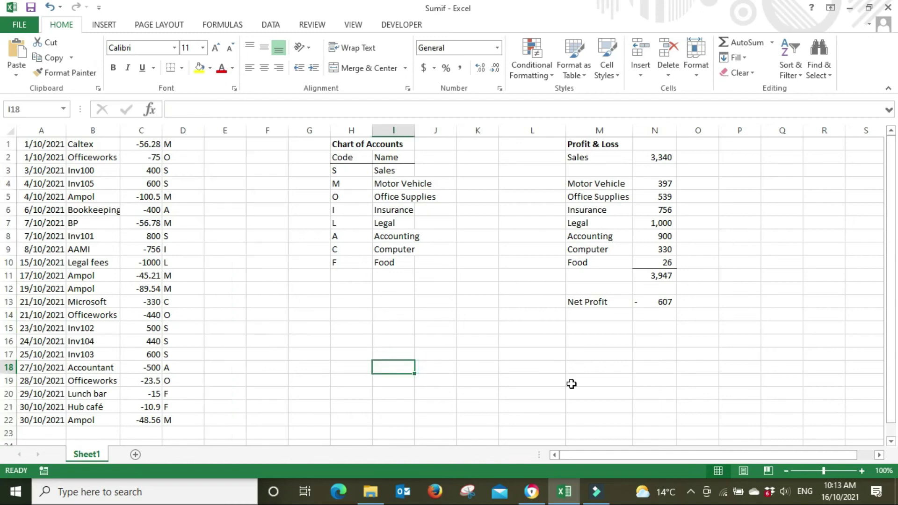
click(509, 376)
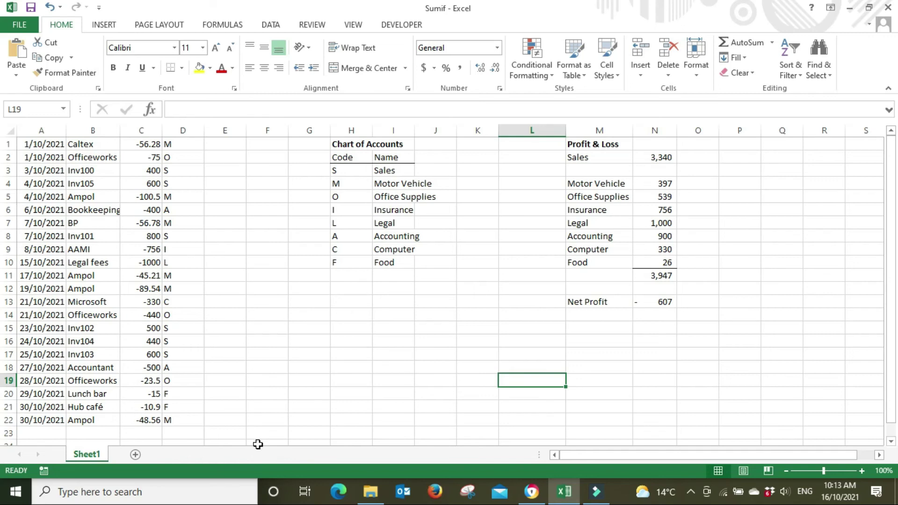
Examine the transaction codes in column D and the Profit & Loss formulas in column N.
click(194, 146)
click(191, 196)
click(191, 260)
click(200, 341)
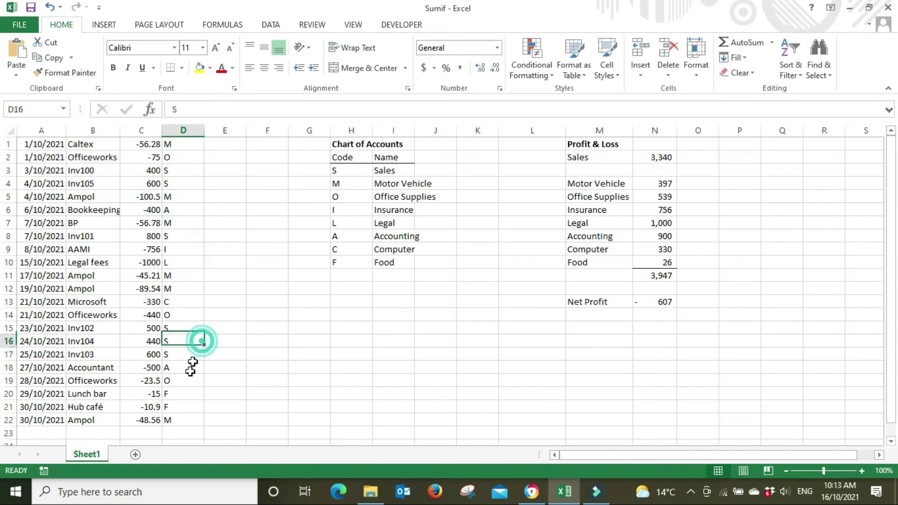
click(184, 420)
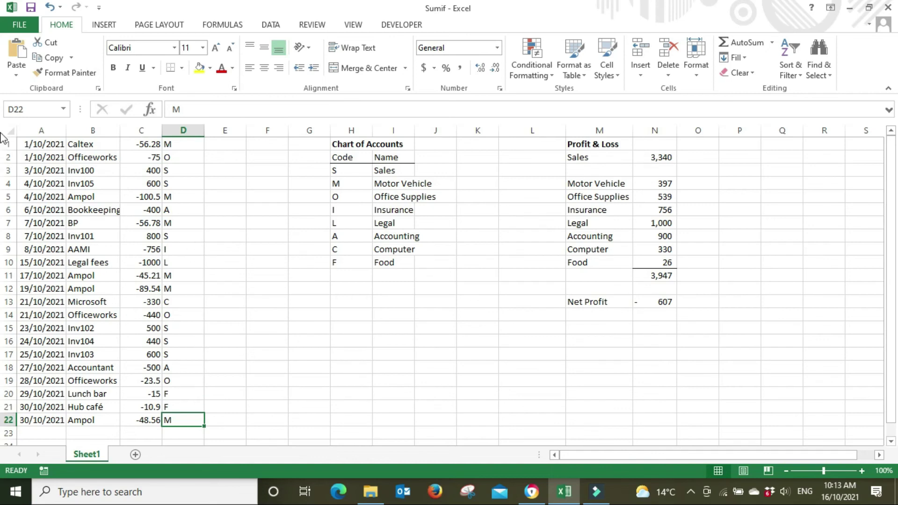
click(663, 156)
click(665, 183)
click(664, 224)
click(668, 263)
click(667, 276)
key(Up)
click(668, 233)
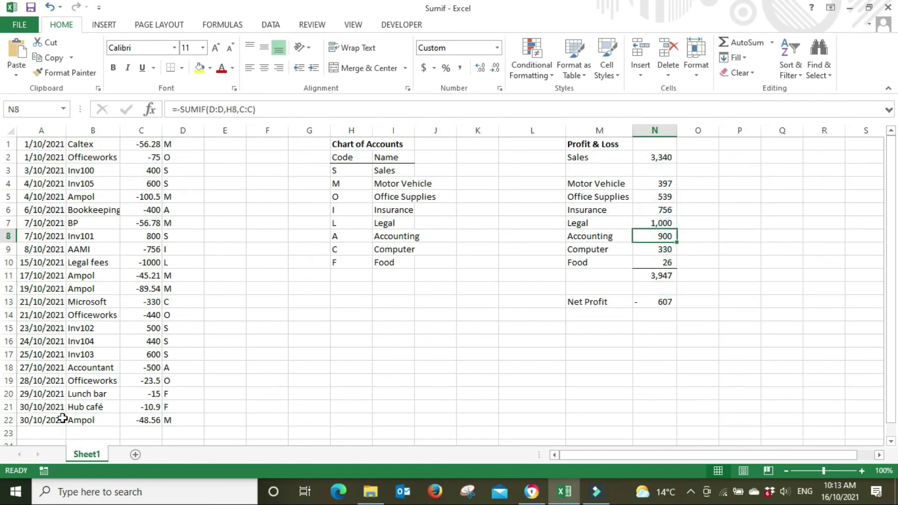
Add a test transaction of -100 in C23 coded F in D23 to update the Food expense.
click(76, 431)
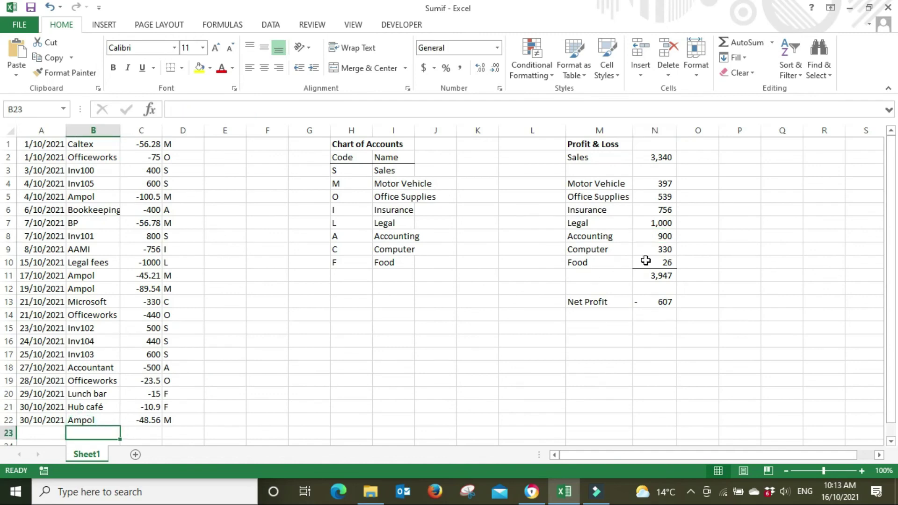
drag(669, 262, 605, 261)
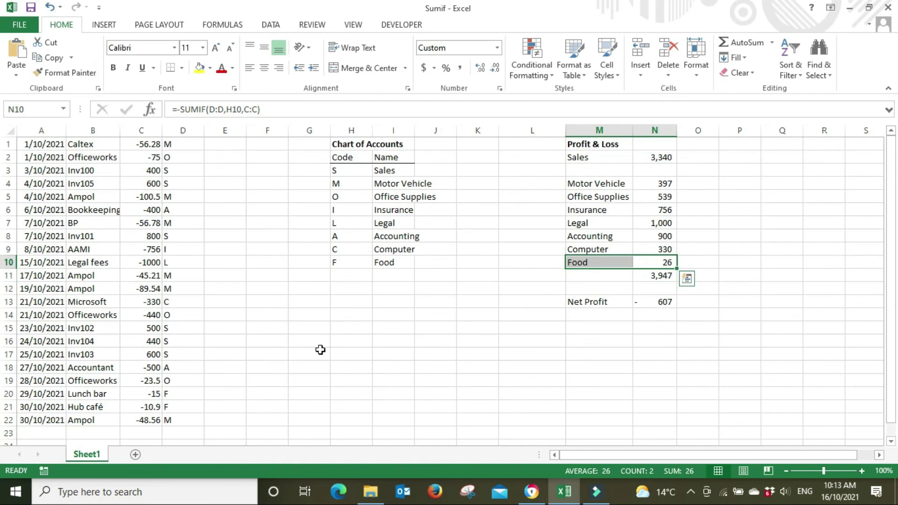
click(77, 433)
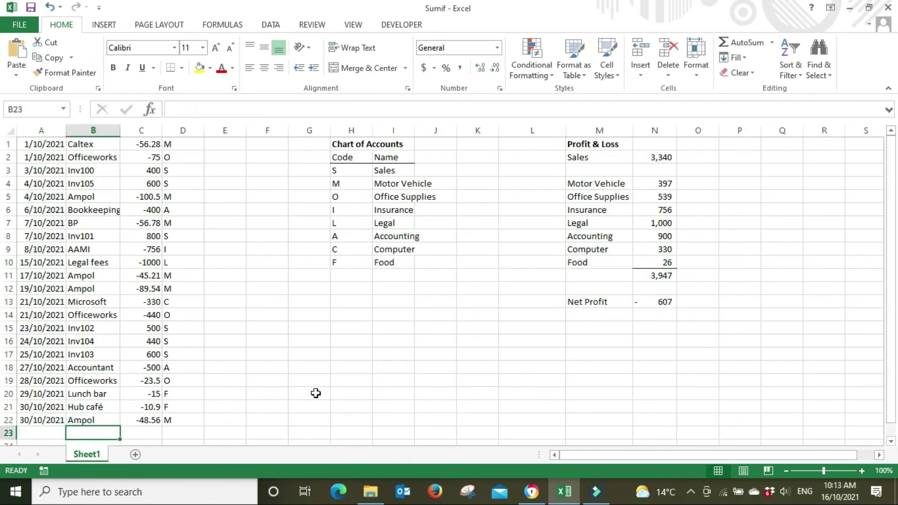
key(Right)
text(-100)
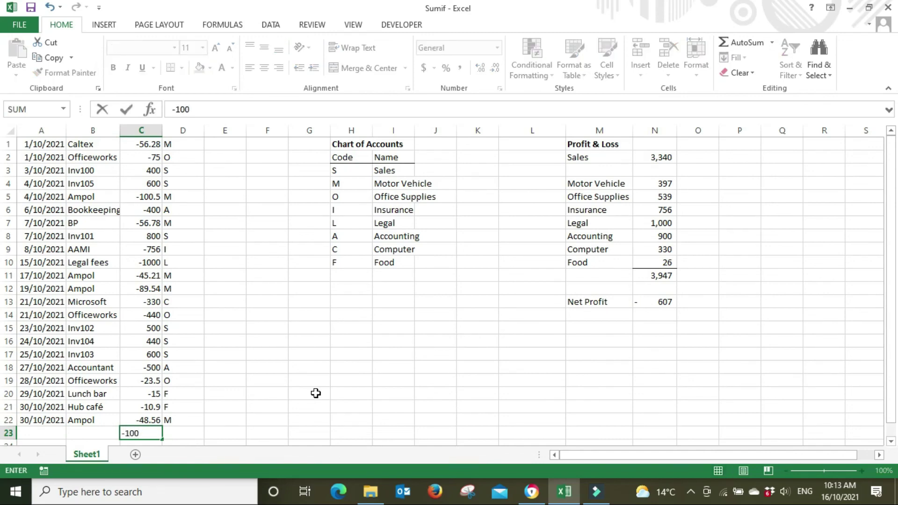
key(Right)
text(F)
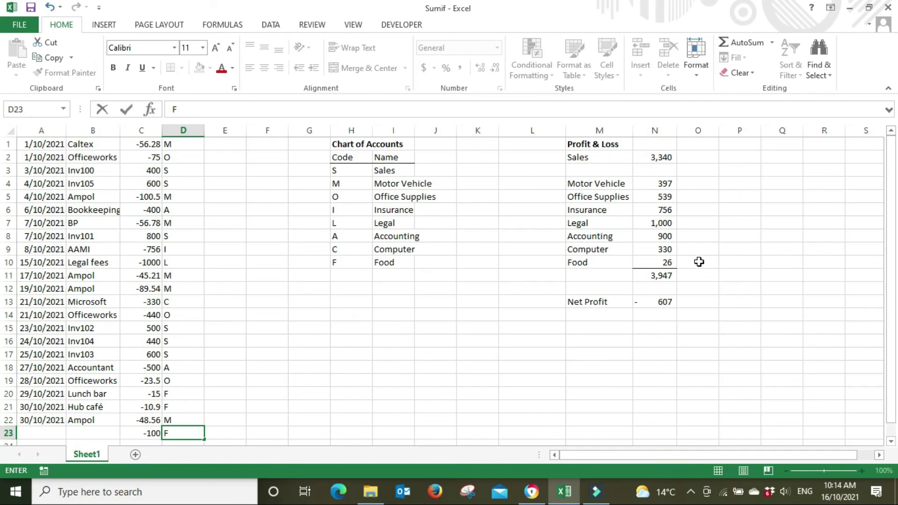
key(Tab)
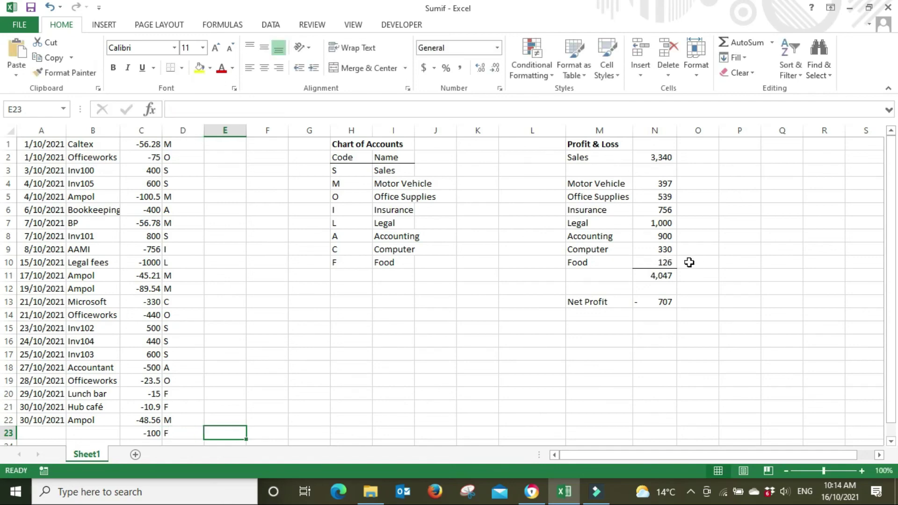
Delete the test amount and code from C23:D23.
click(138, 432)
drag(177, 433, 178, 433)
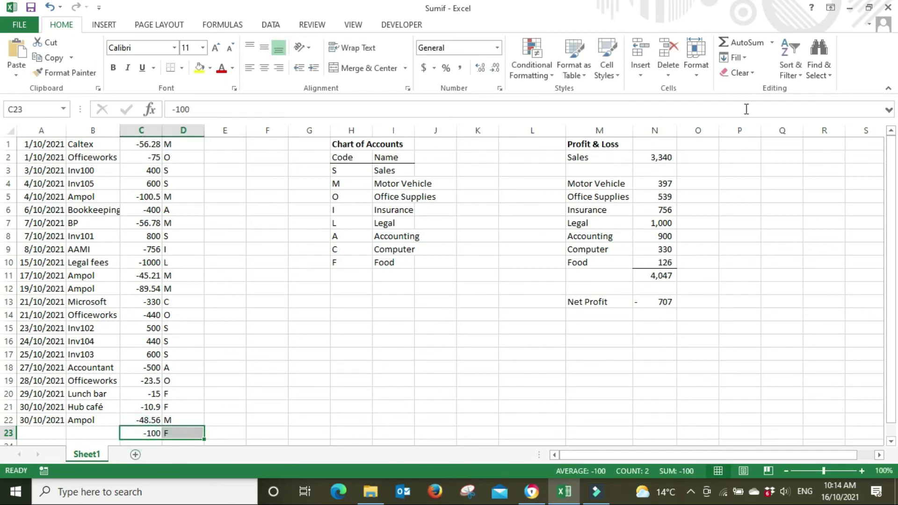
key(Delete)
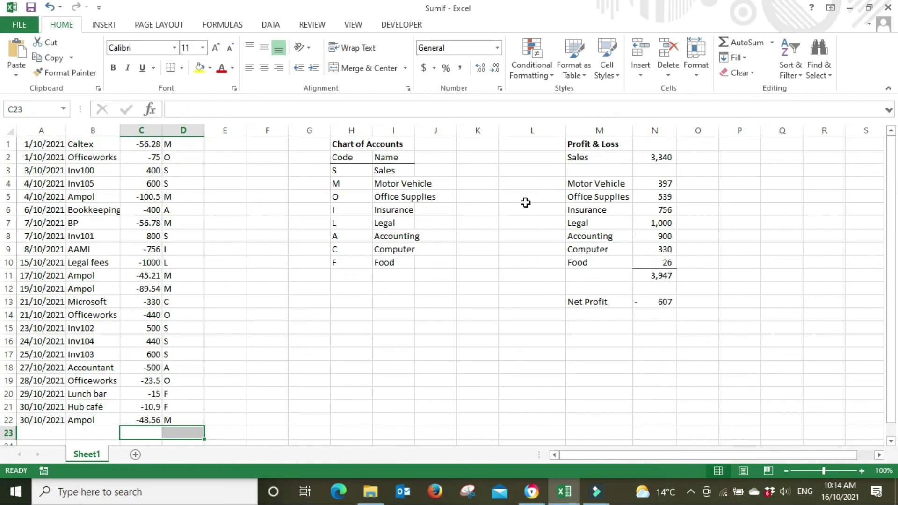
click(618, 372)
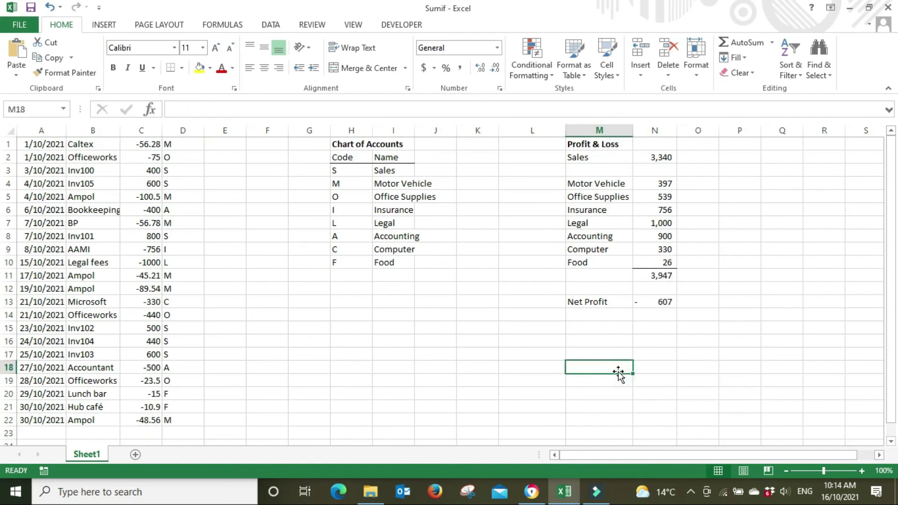